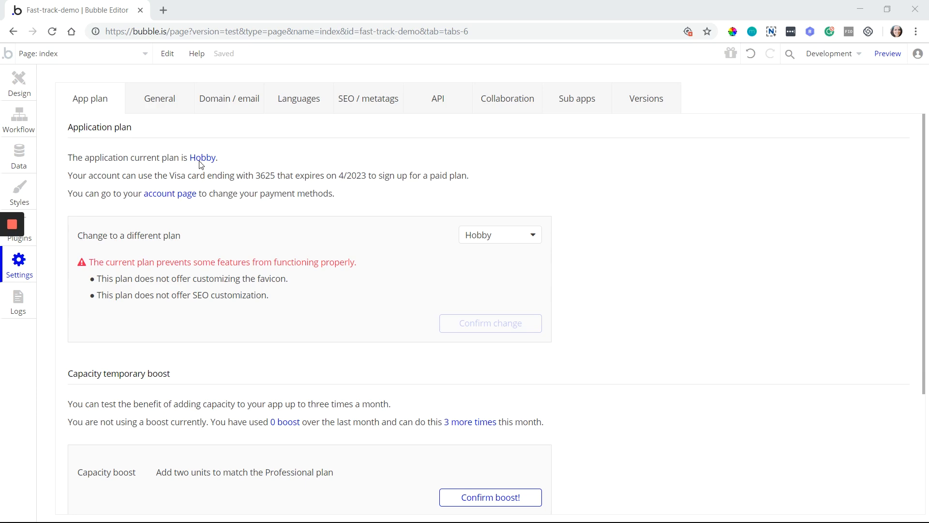
# In the App plan settings, list the plans the Hobby app could switch to
pyautogui.click(162, 199)
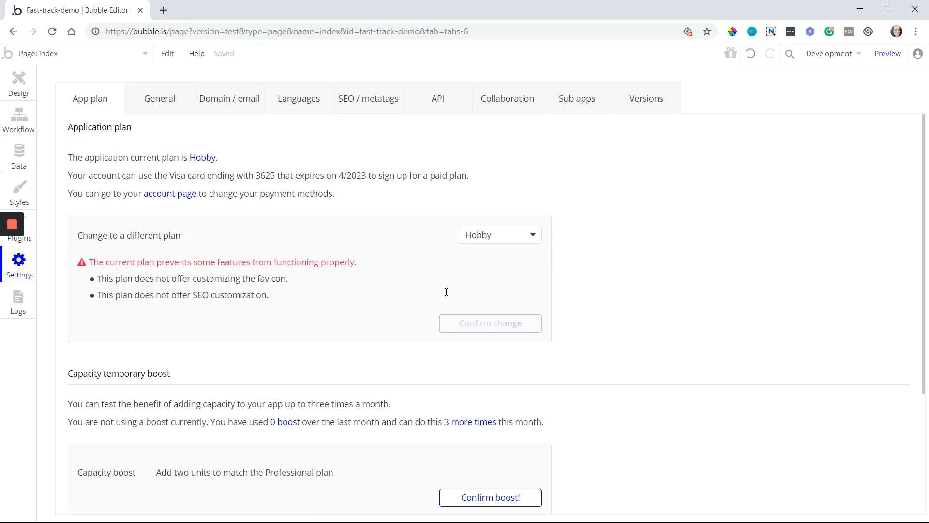
pyautogui.click(496, 244)
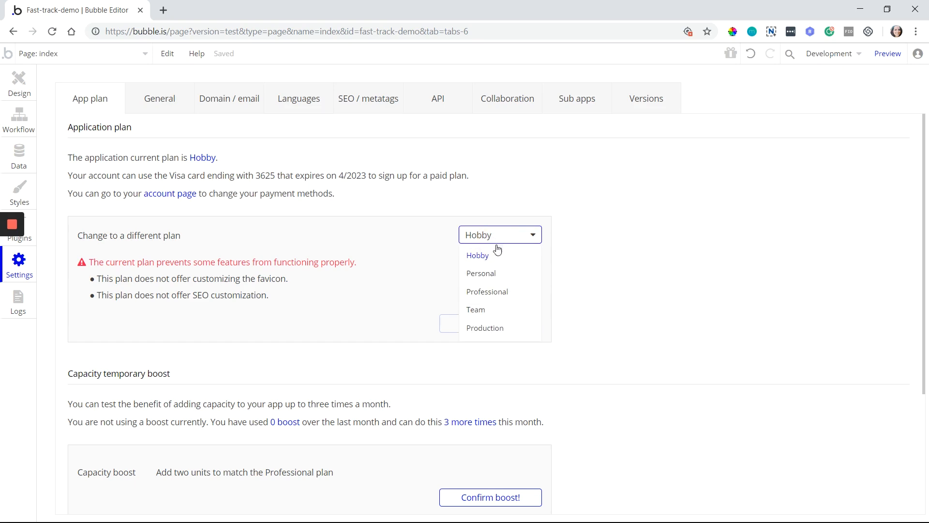
# Pick Professional as the new plan and review its added features down to Plan price
pyautogui.click(502, 294)
pyautogui.scroll(-3, 278, 352)
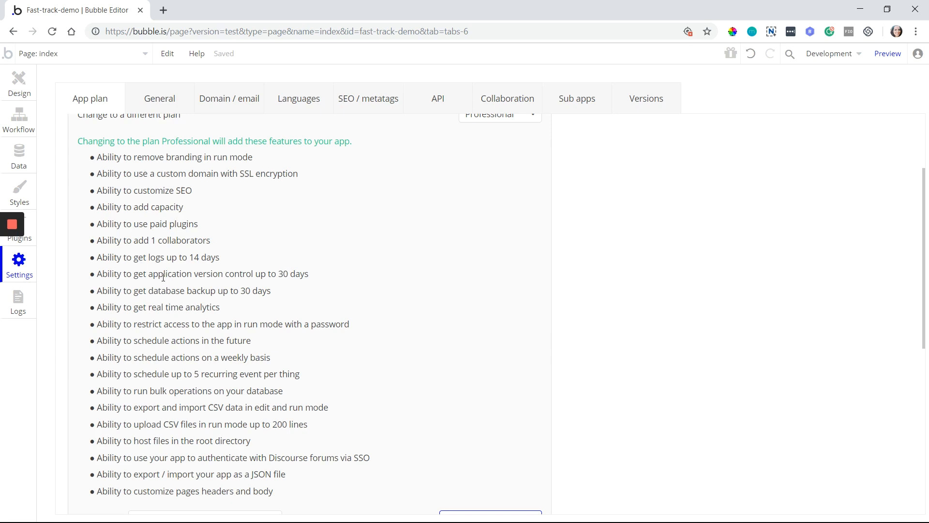
pyautogui.scroll(1, 413, 198)
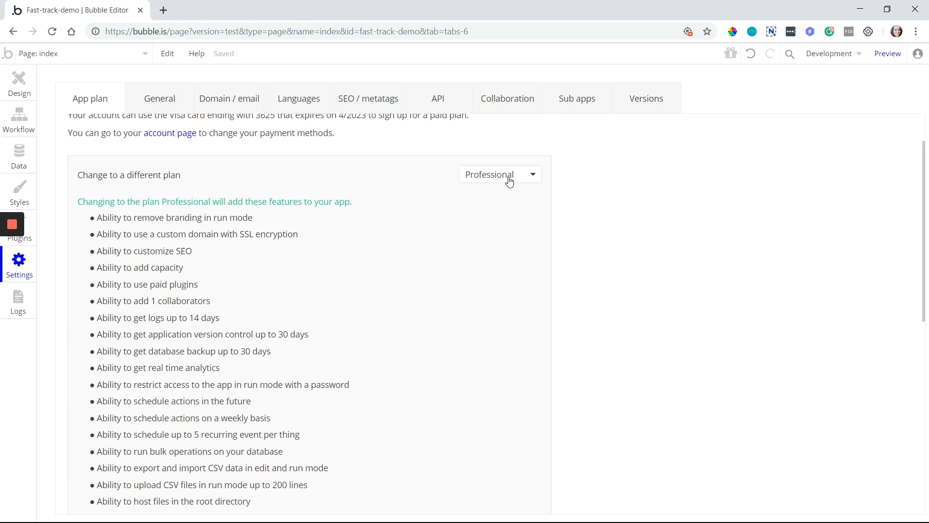
pyautogui.scroll(1, 356, 283)
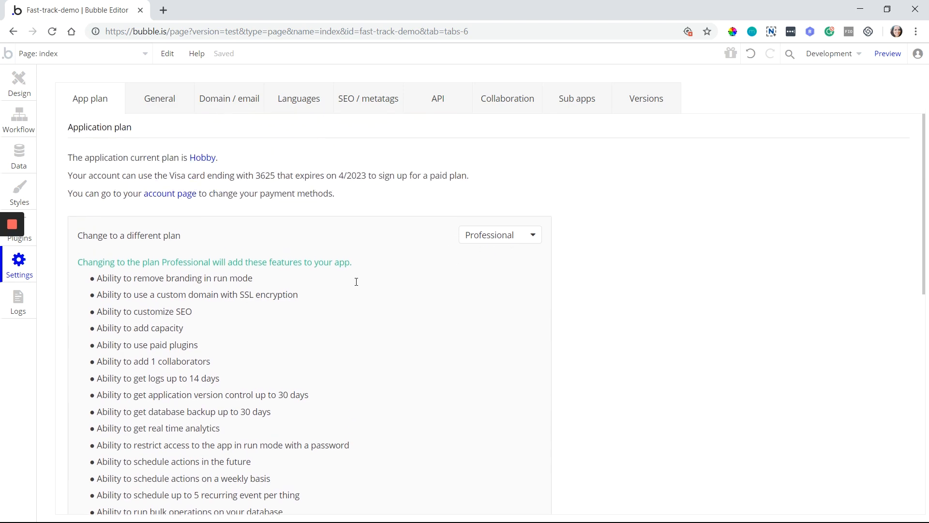
pyautogui.scroll(-1, 136, 235)
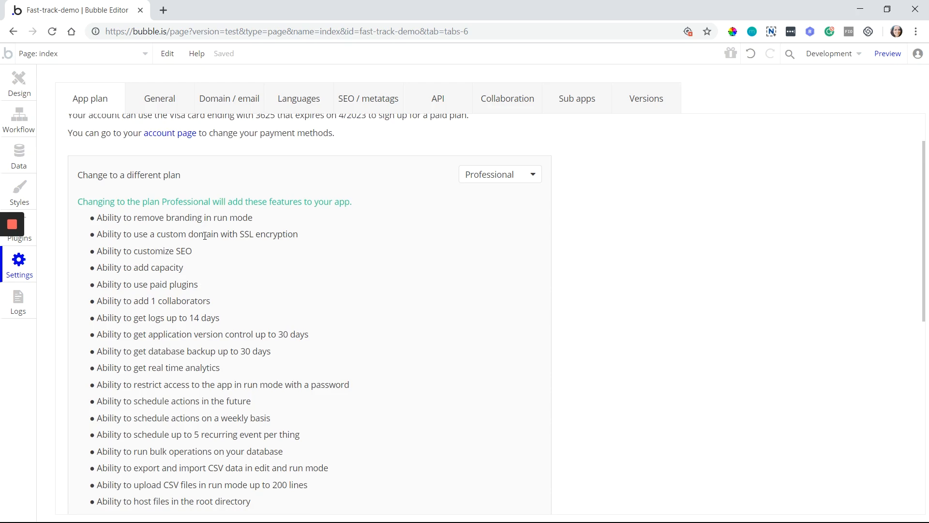
pyautogui.scroll(-5, 206, 230)
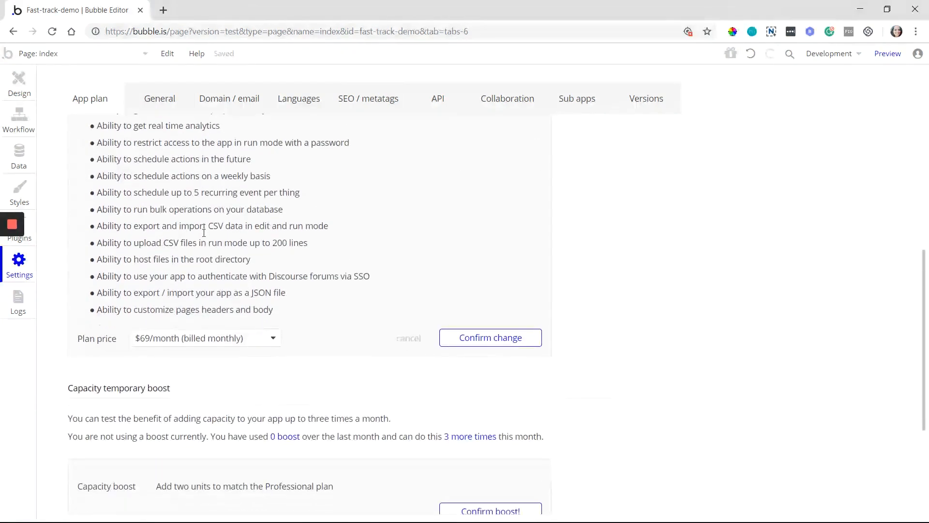
pyautogui.click(182, 339)
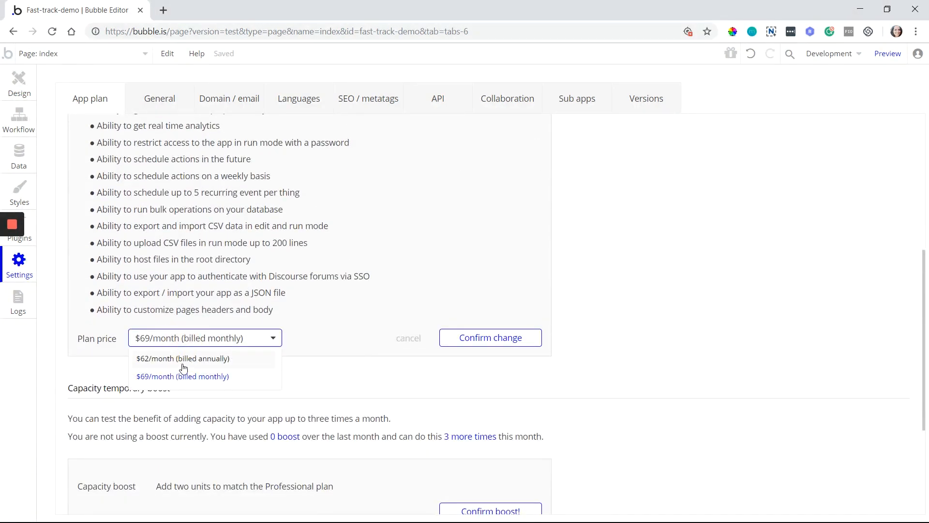
pyautogui.click(370, 375)
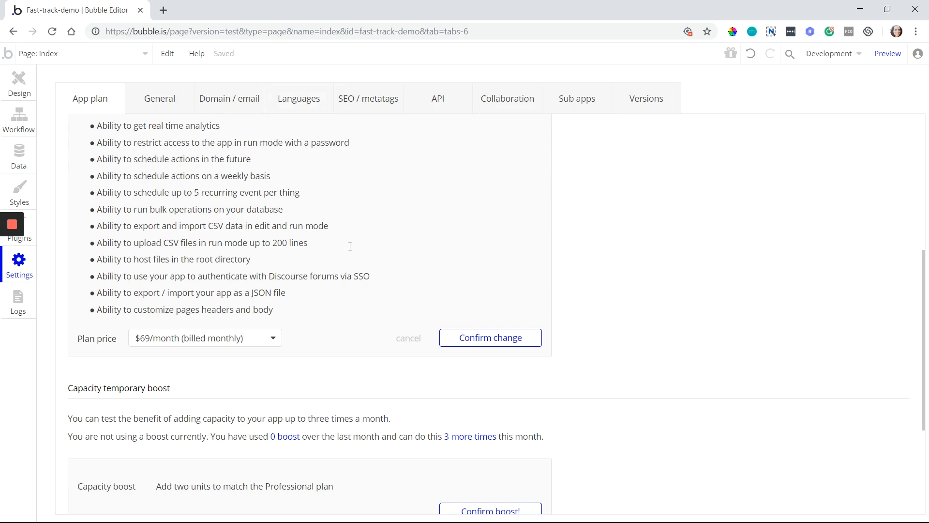
pyautogui.scroll(-4, 352, 243)
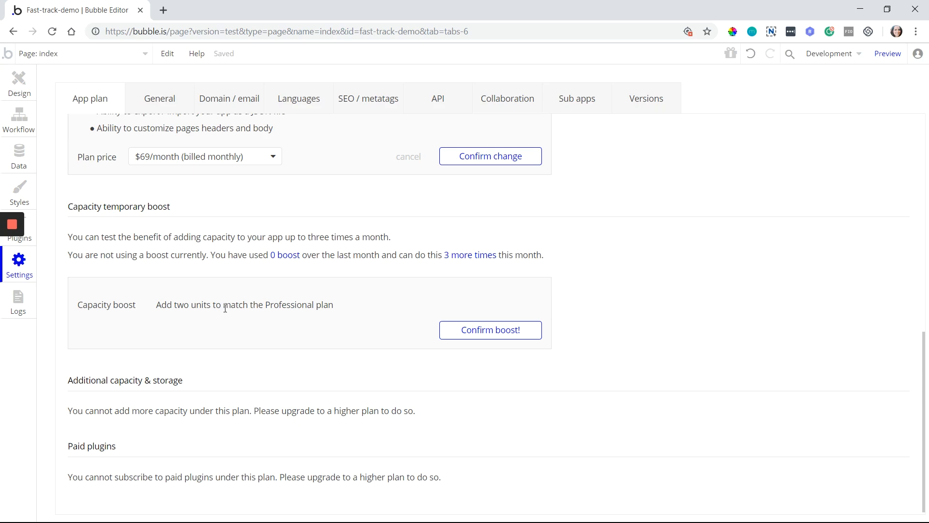
pyautogui.click(16, 302)
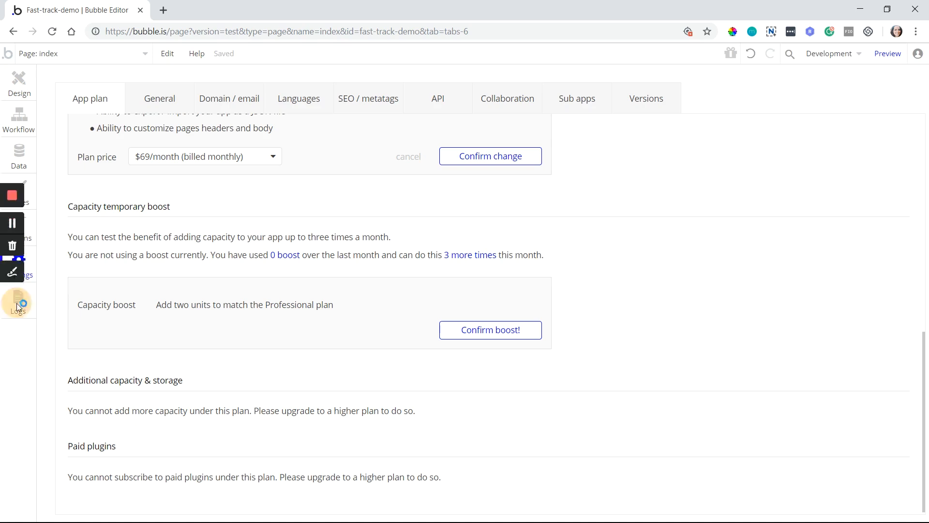
pyautogui.click(29, 333)
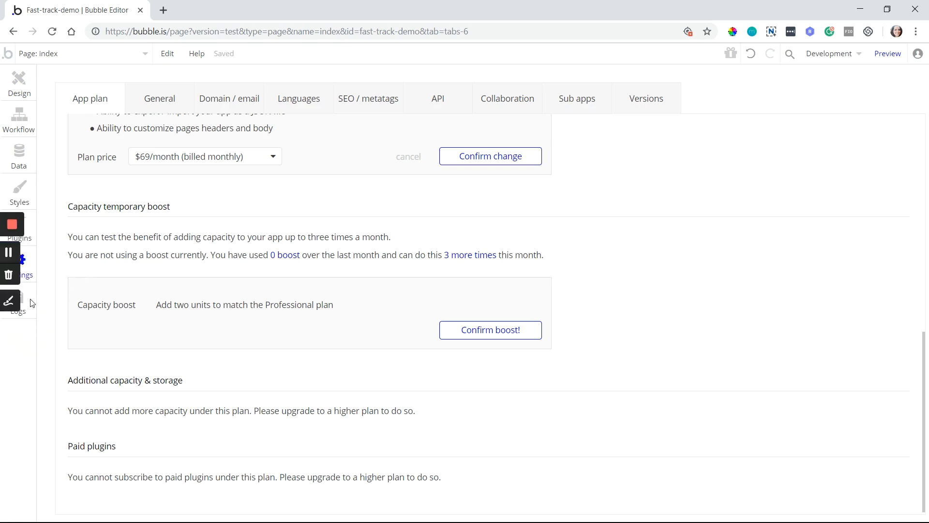
pyautogui.click(32, 315)
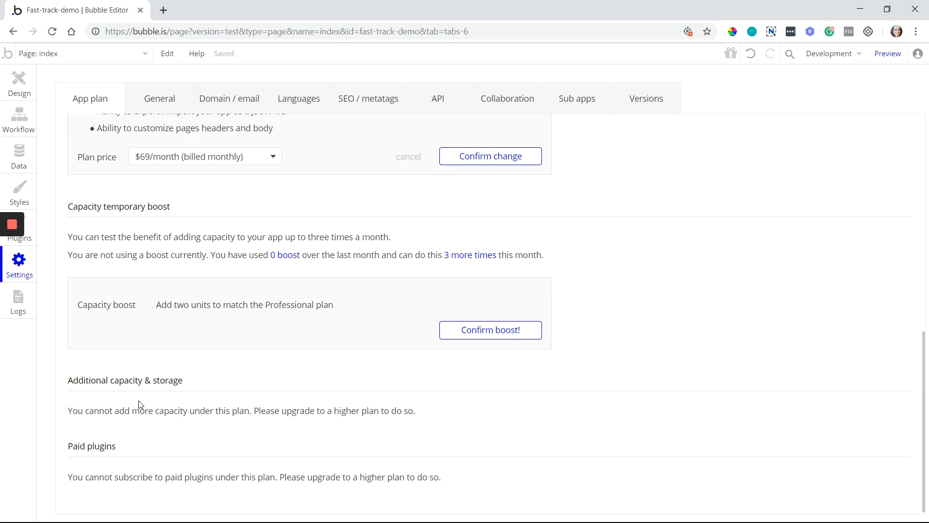
pyautogui.scroll(-1, 140, 397)
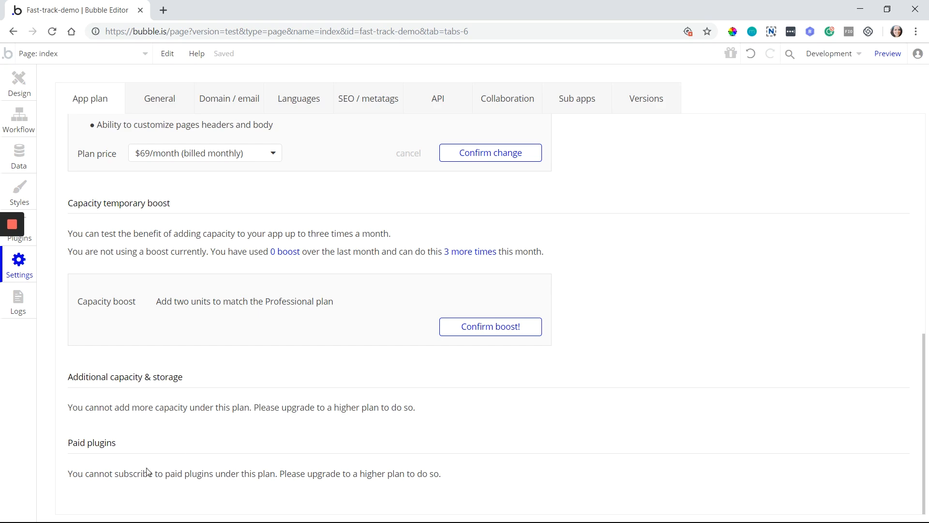
pyautogui.scroll(10, 262, 402)
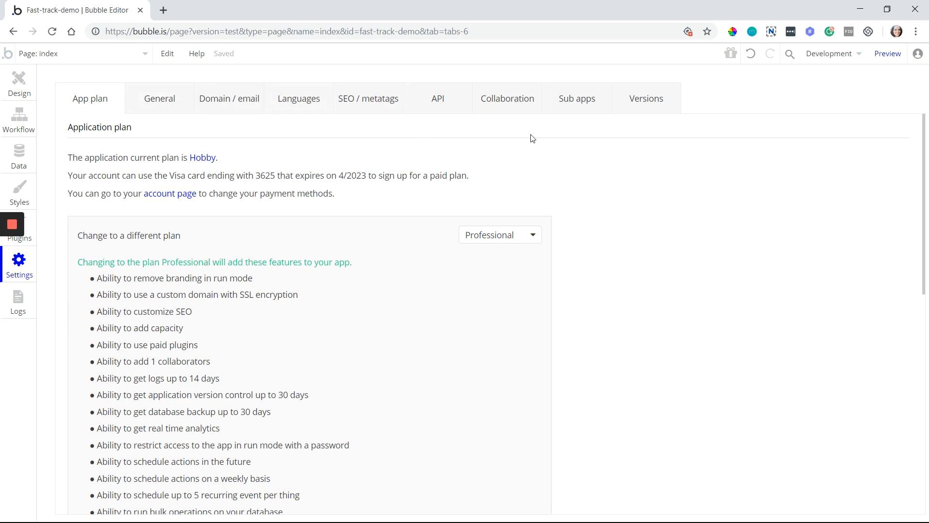
# View the Collaboration settings, then the General Privacy & Security settings
pyautogui.click(511, 100)
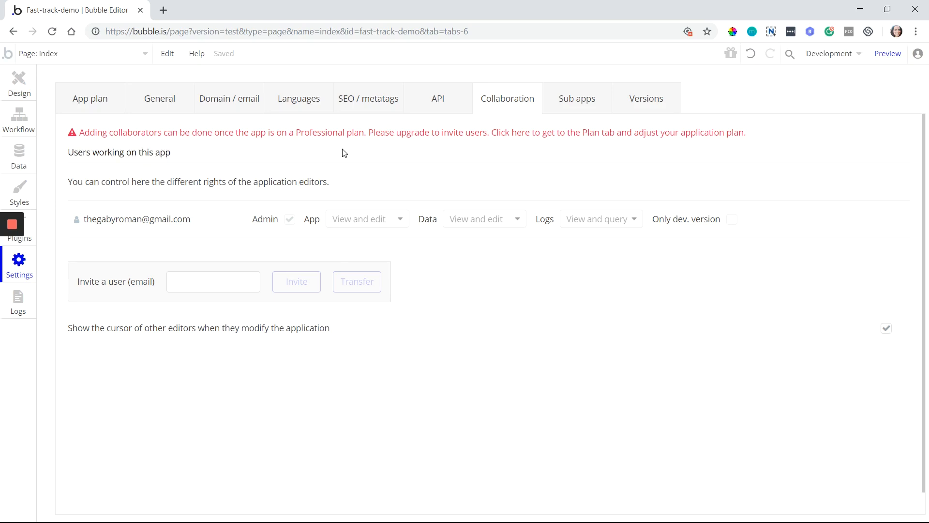
pyautogui.click(178, 105)
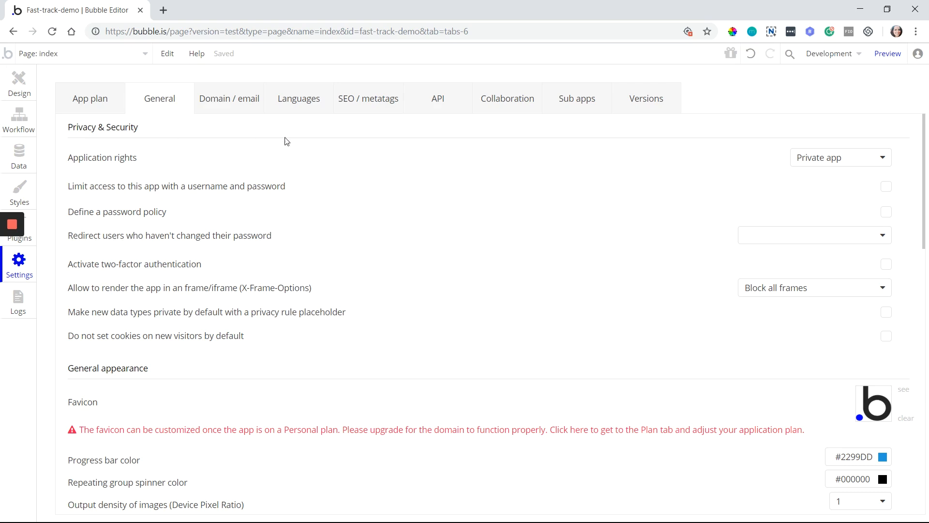
# Show the Data Privacy rules for the Event type, currently visible to everyone
pyautogui.click(25, 163)
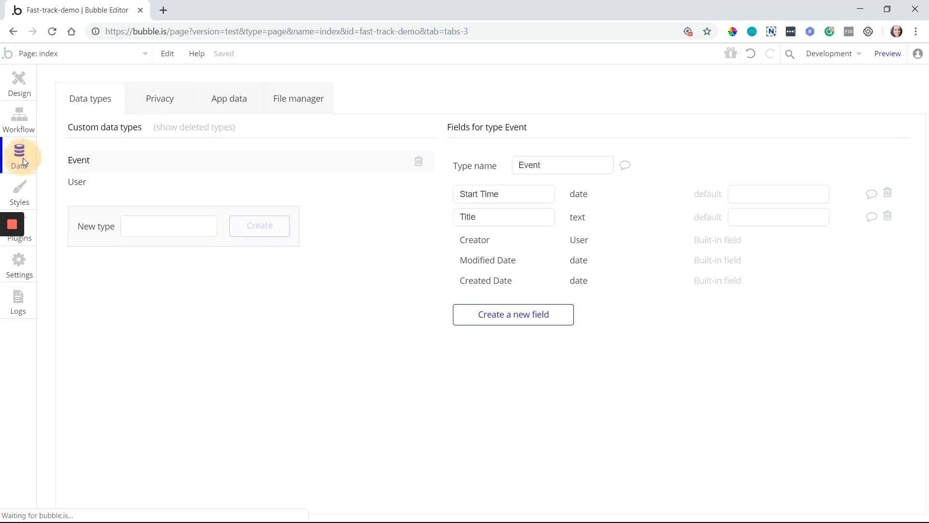
pyautogui.click(186, 93)
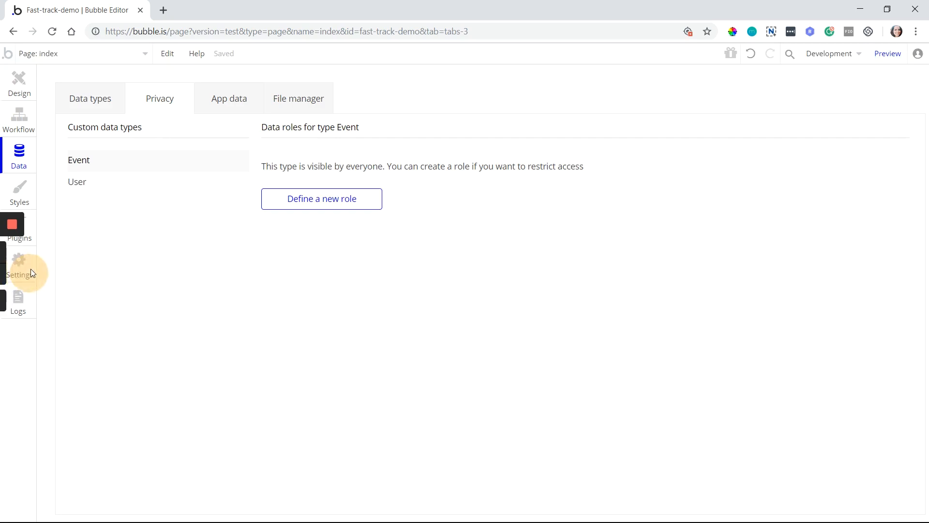
# Go back from the Event privacy rules to the General Privacy & Security settings
pyautogui.click(13, 31)
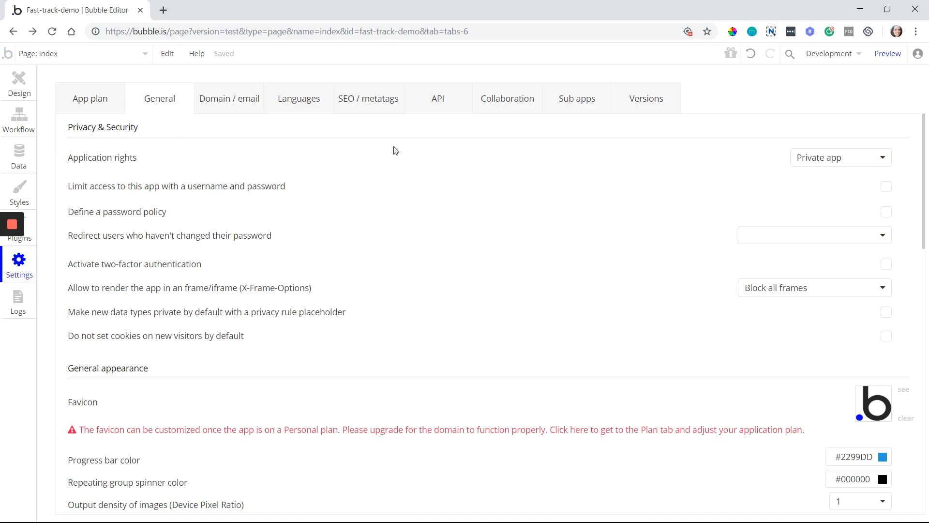
# List the Application rights choices: Private app, Everyone can view, Everyone can edit
pyautogui.click(859, 160)
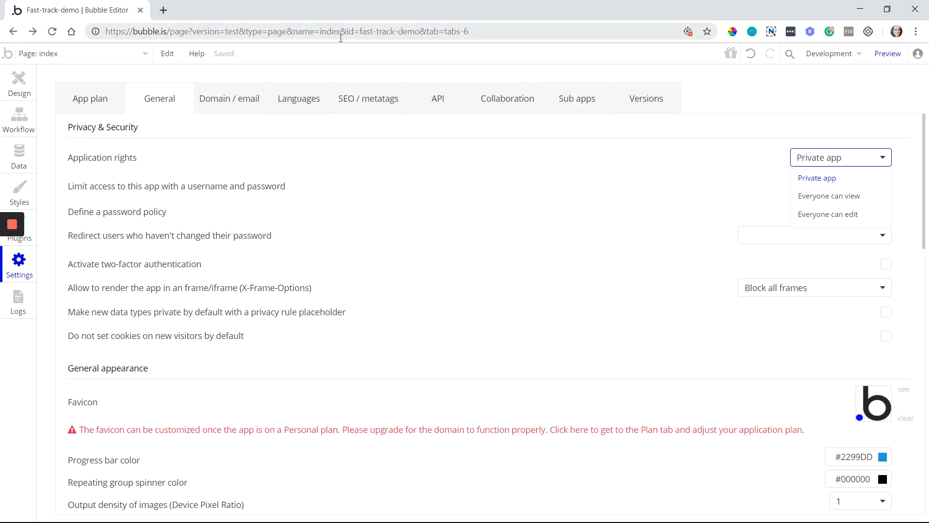
# Select the editor page address, including the app id, in the browser bar
pyautogui.moveTo(361, 34); pyautogui.dragTo(420, 37)
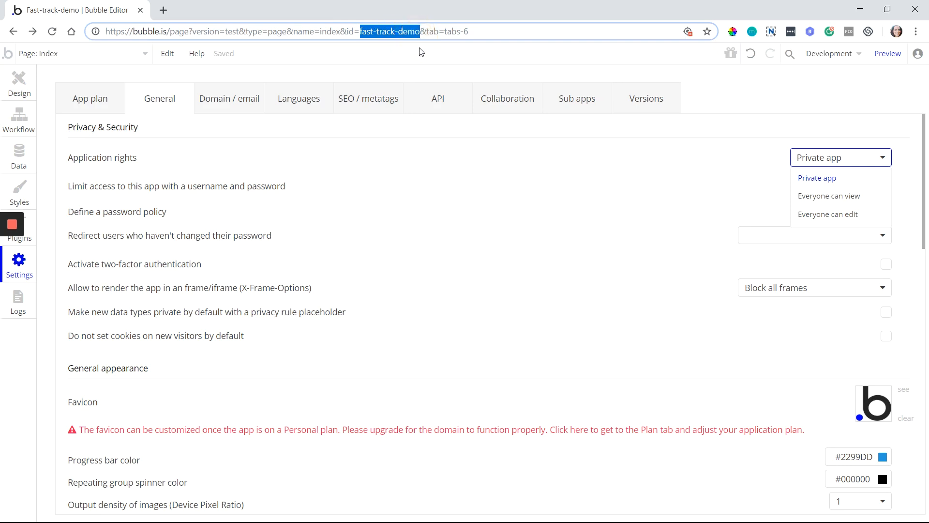
pyautogui.click(378, 46)
pyautogui.moveTo(483, 36); pyautogui.dragTo(85, 32)
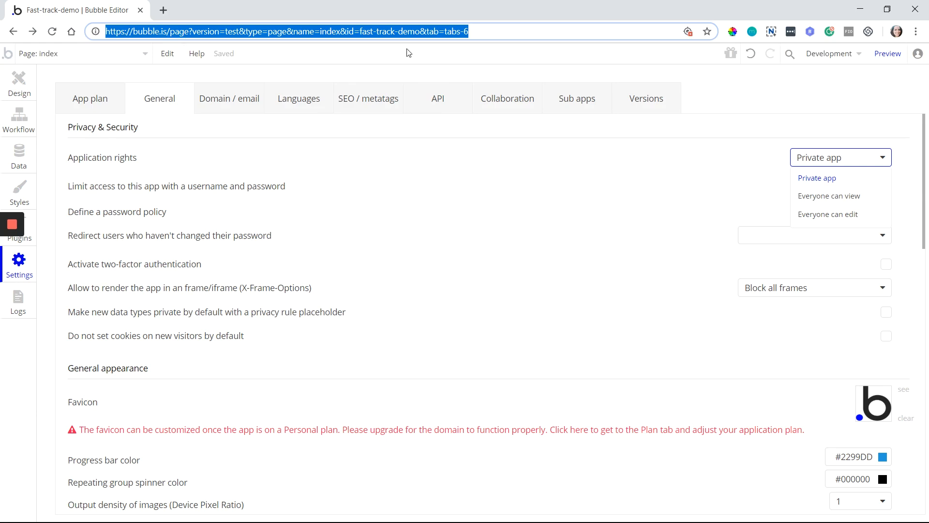
# Dismiss the Application rights options and show the Collaboration editor rights and invite box
pyautogui.click(643, 202)
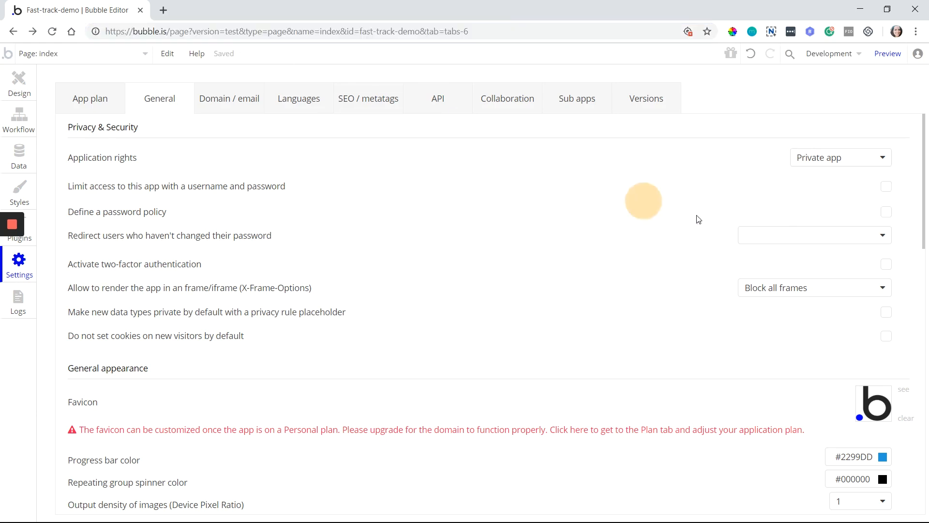
pyautogui.click(811, 165)
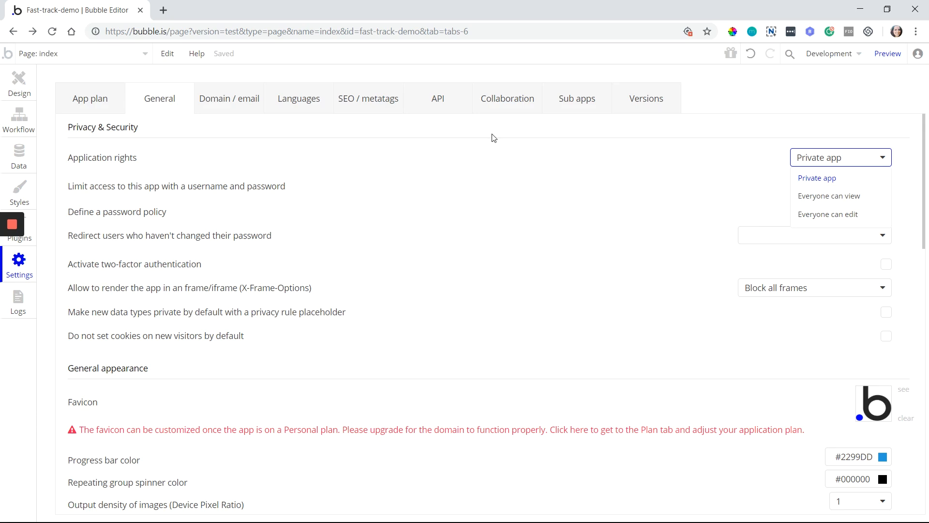
pyautogui.click(514, 109)
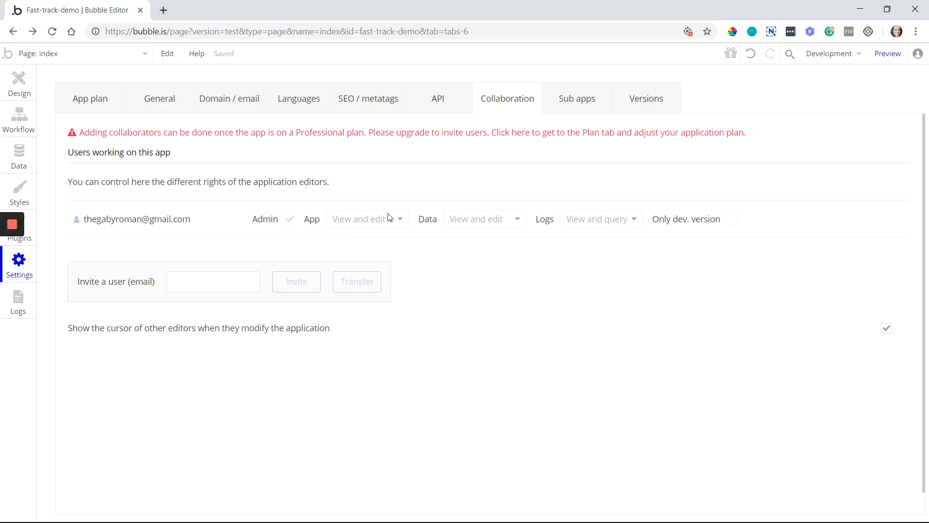
# Return to the General settings, with Private app rights and password access off
pyautogui.click(186, 99)
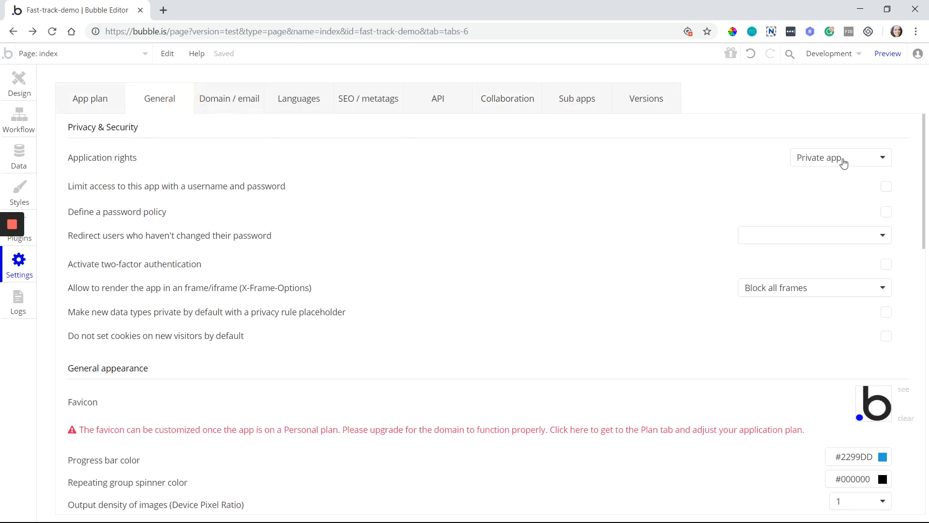
# Limit app access with a username and password, then preview the app
pyautogui.click(886, 189)
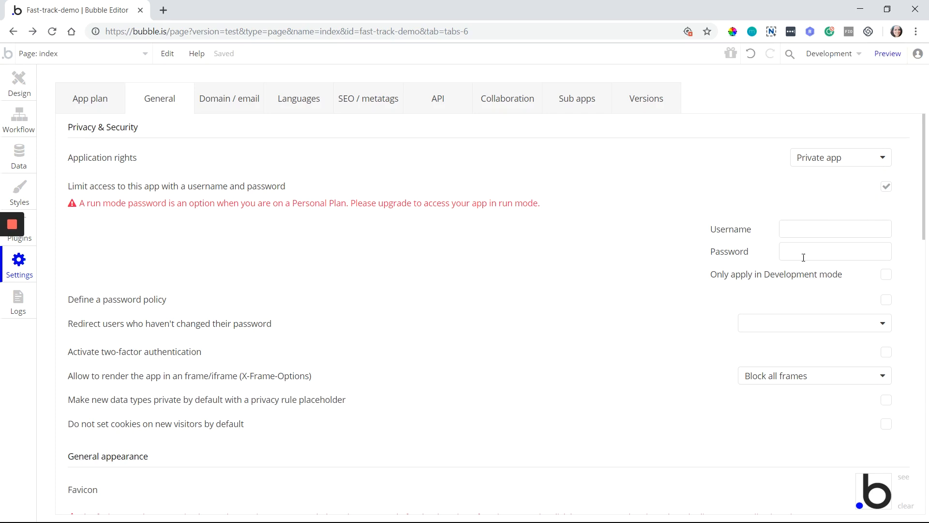
pyautogui.click(783, 230)
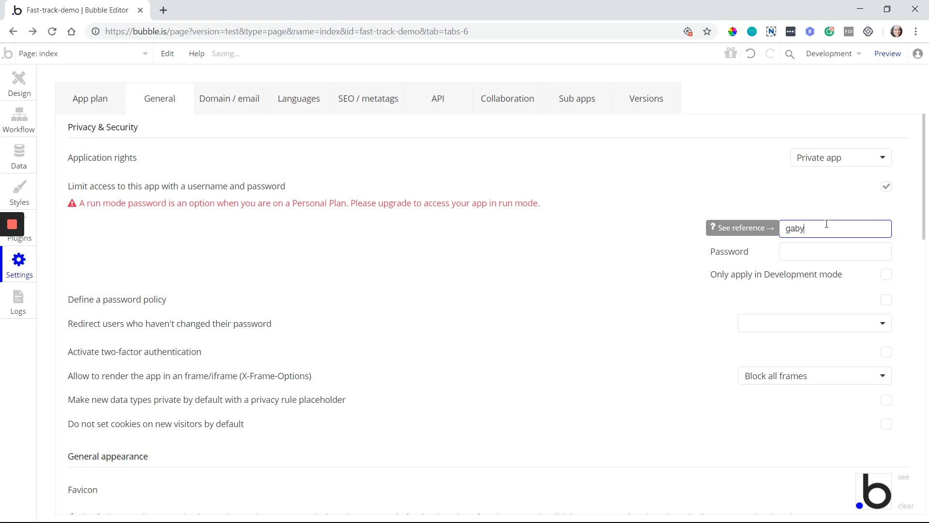
pyautogui.press('Tab')
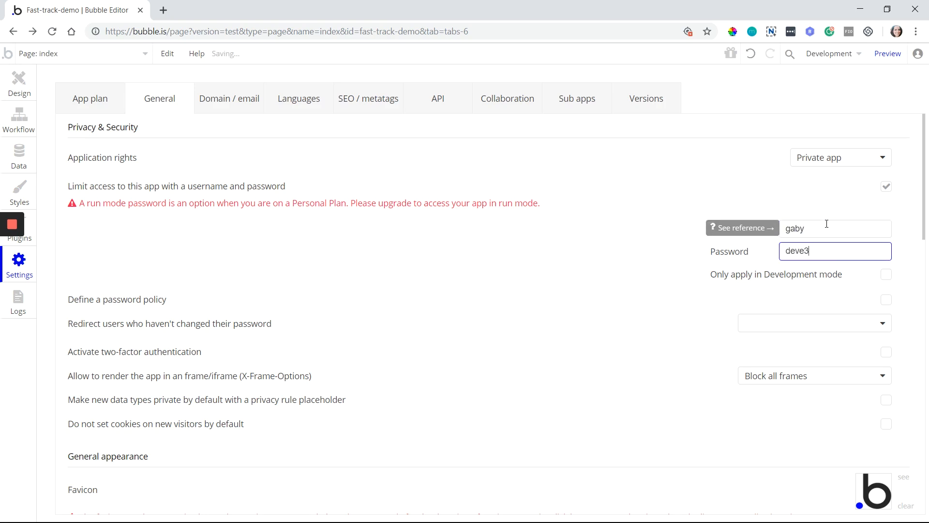
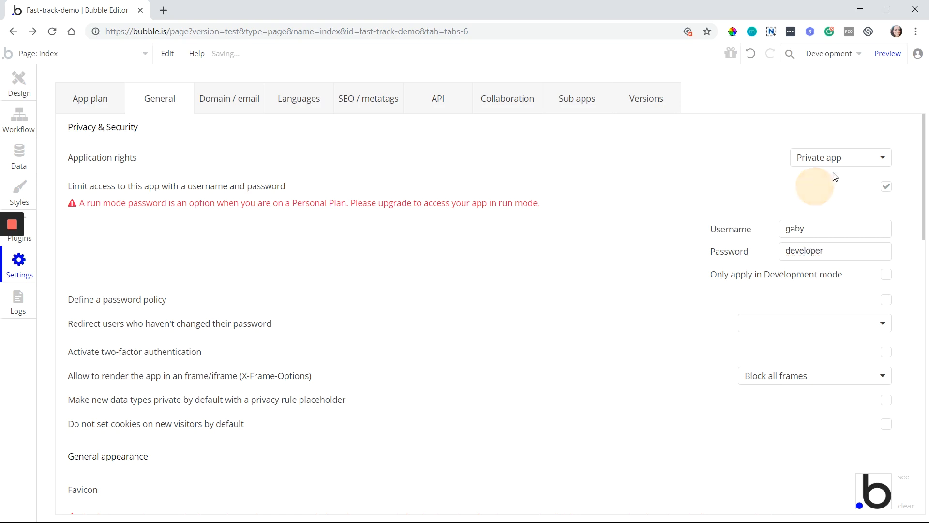
pyautogui.click(888, 53)
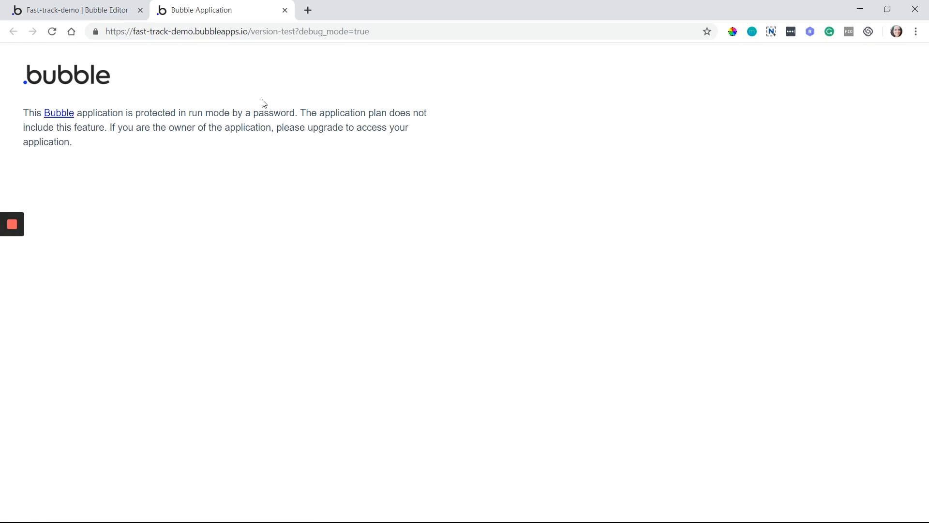
# Return to the editor tab and start a new tab for the amstaff-v2 app
pyautogui.click(116, 5)
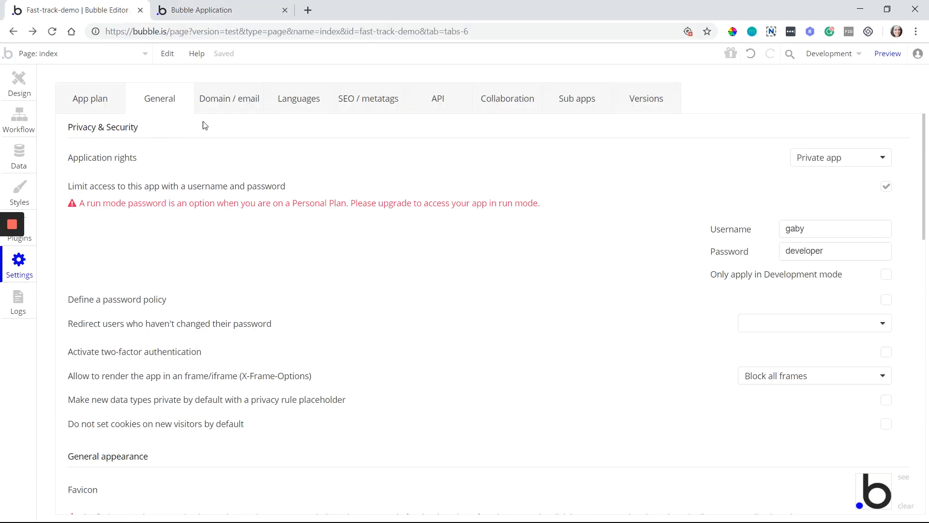
pyautogui.click(308, 10)
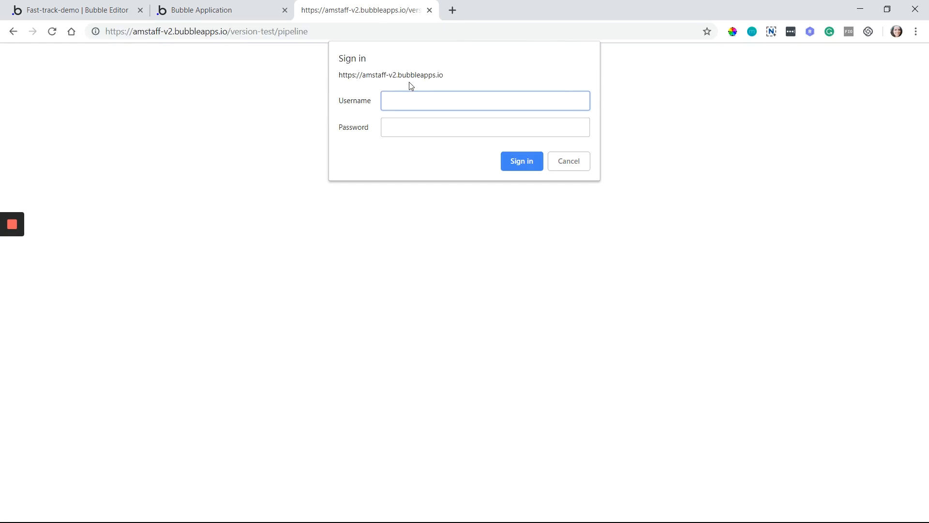
# Leave the amstaff-v2 sign-in prompt's Username and Password fields blank and return to the Fast-track-demo editor
pyautogui.click(343, 409)
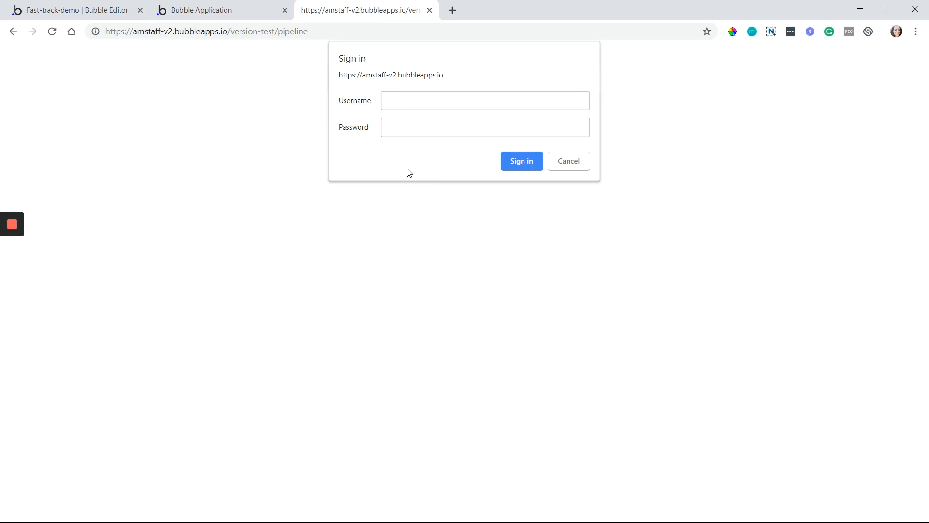
pyautogui.click(484, 103)
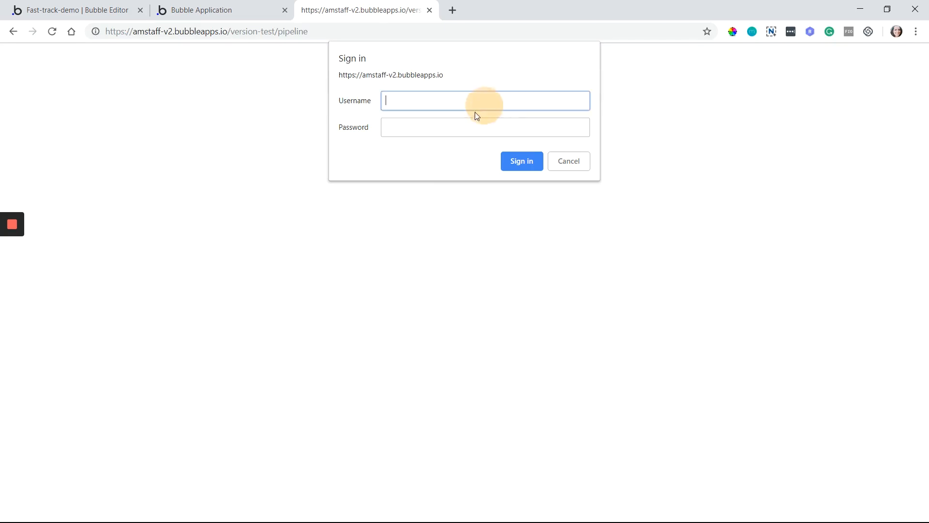
pyautogui.click(466, 126)
pyautogui.click(103, 8)
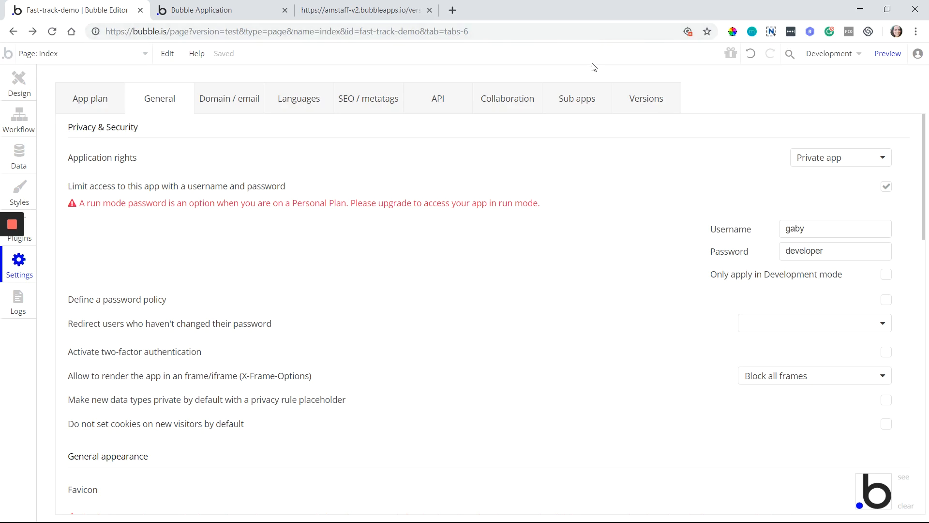
# Leave 'Only apply in Development mode' checked, then go to the amstaff-v2 sign-in page
pyautogui.click(887, 282)
pyautogui.click(886, 275)
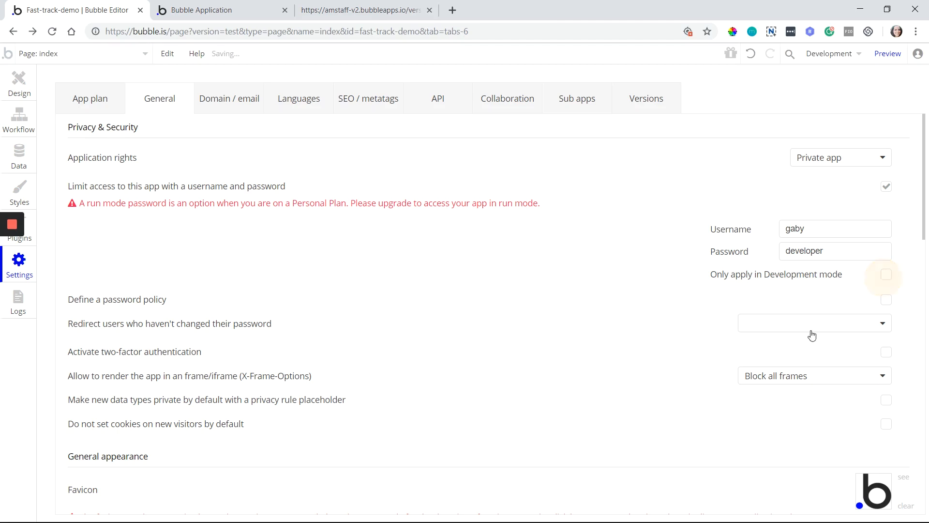
pyautogui.click(886, 276)
pyautogui.click(407, 13)
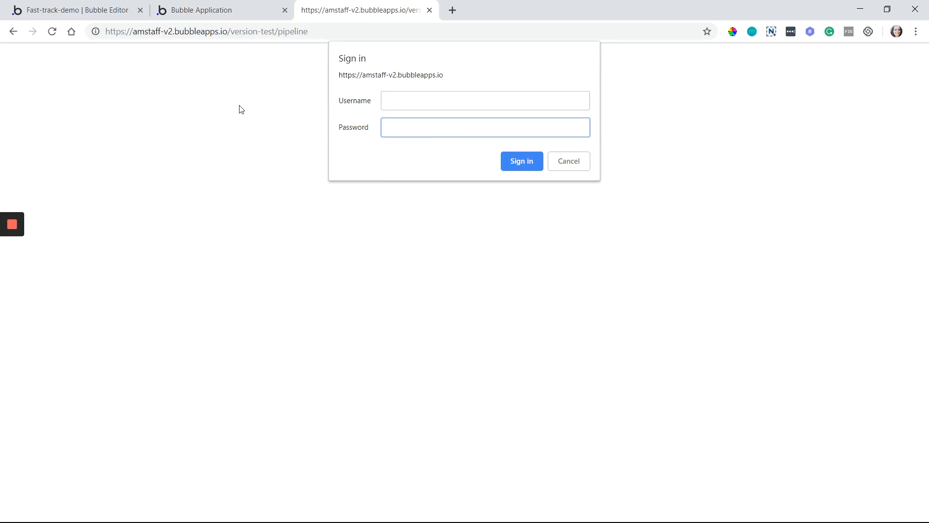
pyautogui.click(238, 32)
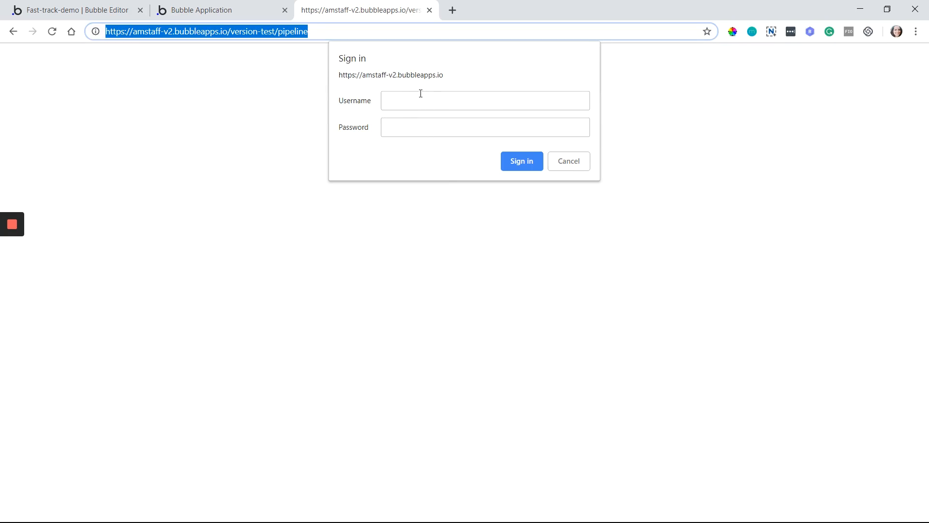
# Back in the editor, uncheck 'Only apply in Development mode' so the password applies everywhere
pyautogui.click(116, 9)
pyautogui.click(884, 279)
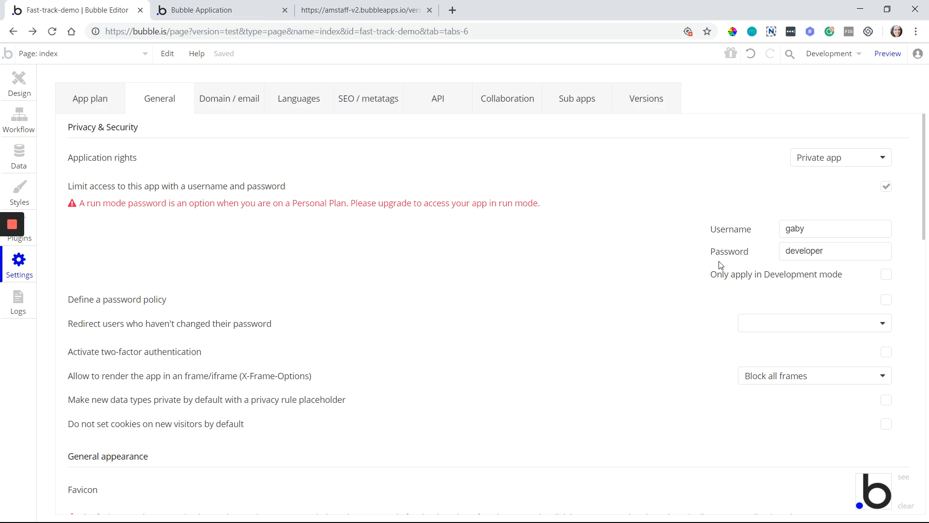
# Re-check 'Only apply in Development mode', then uncheck 'Limit access to this app with a username and password'
pyautogui.click(886, 279)
pyautogui.moveTo(887, 280)
pyautogui.click(887, 187)
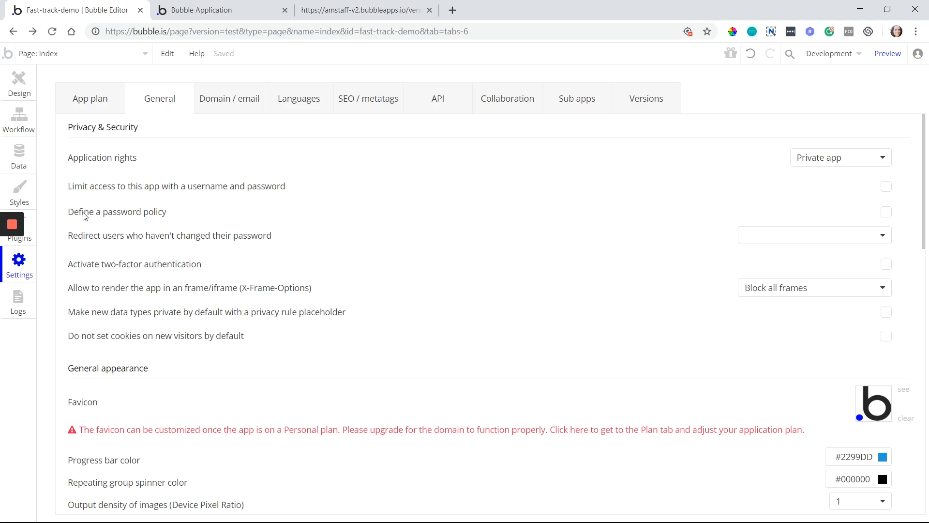
pyautogui.click(887, 213)
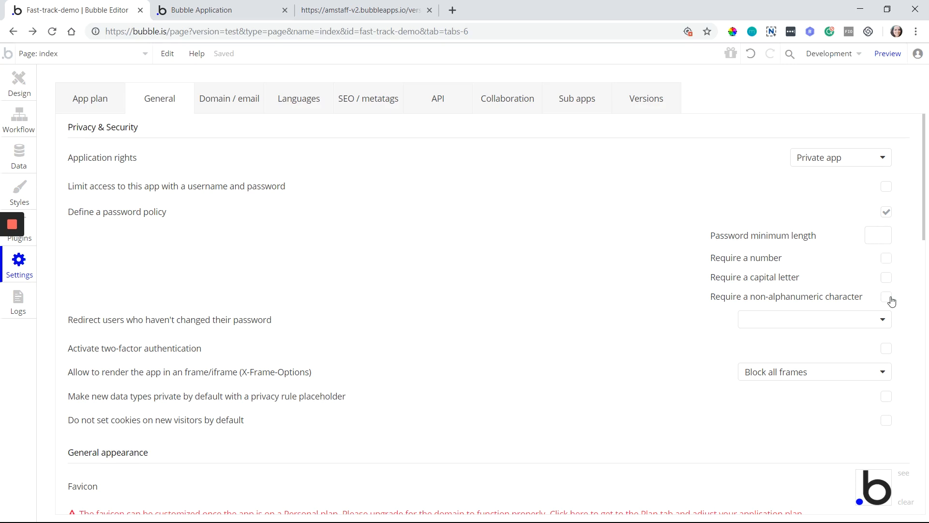
pyautogui.click(878, 237)
pyautogui.write('6')
pyautogui.click(886, 261)
pyautogui.click(886, 212)
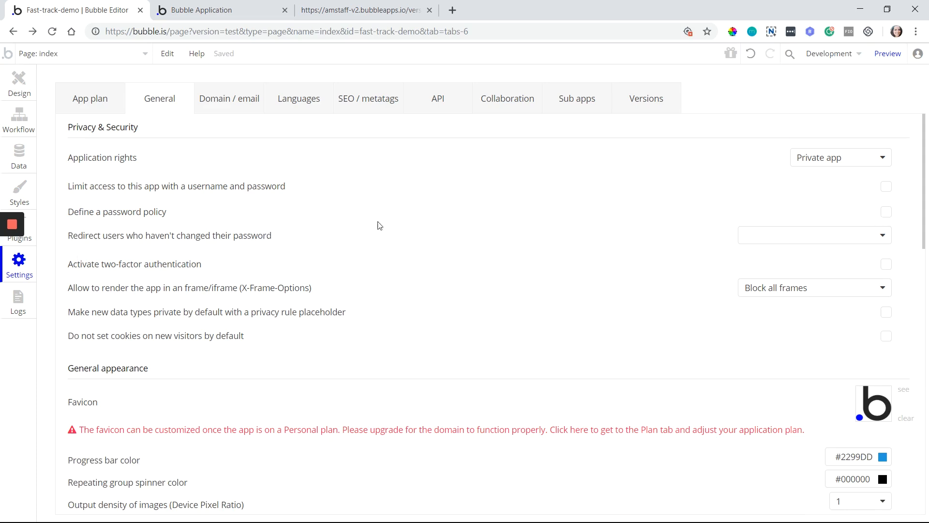
# Show the index and 404 page choices for redirecting users who haven't changed their password
pyautogui.click(865, 238)
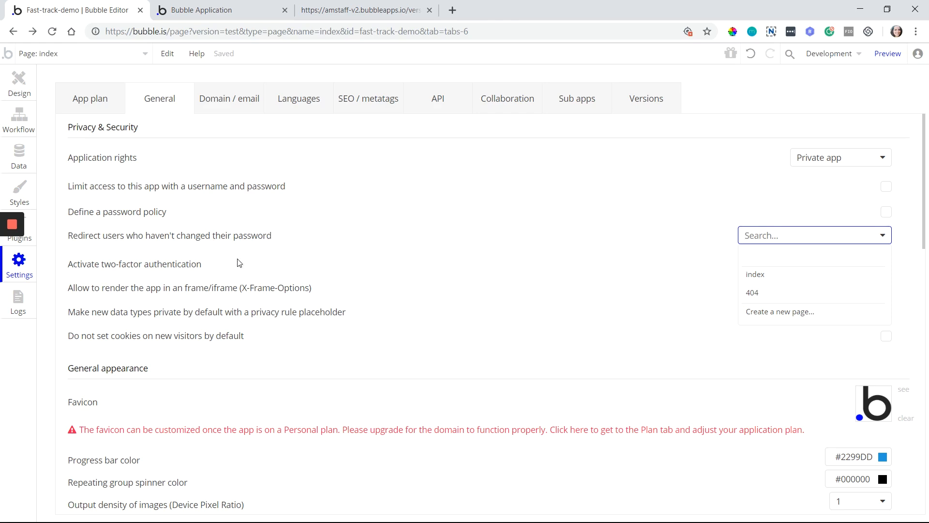
# Close and reopen the redirect page list, then dismiss it with no page chosen
pyautogui.click(270, 236)
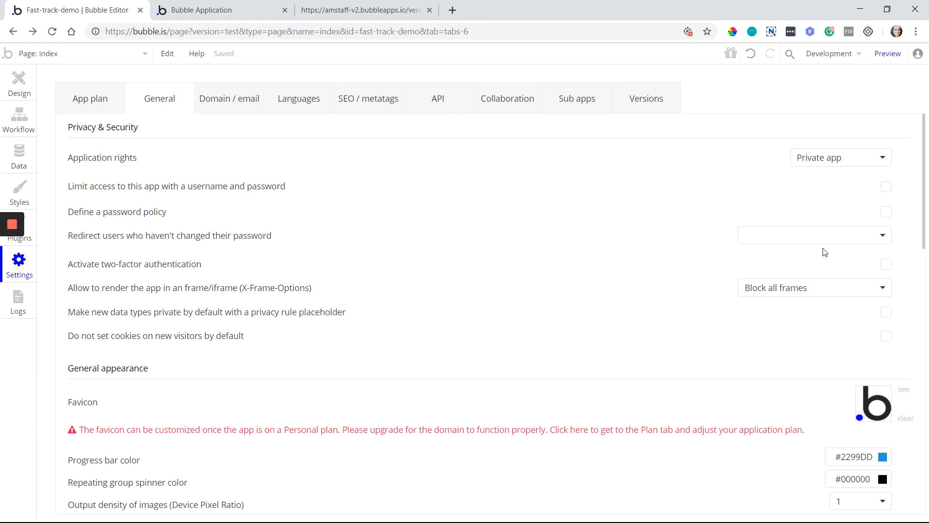
pyautogui.moveTo(826, 247)
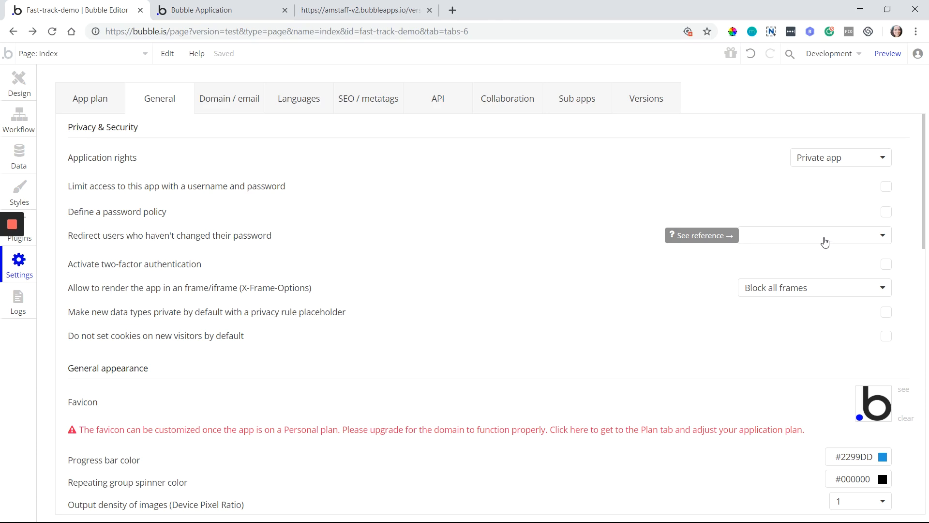
pyautogui.click(825, 242)
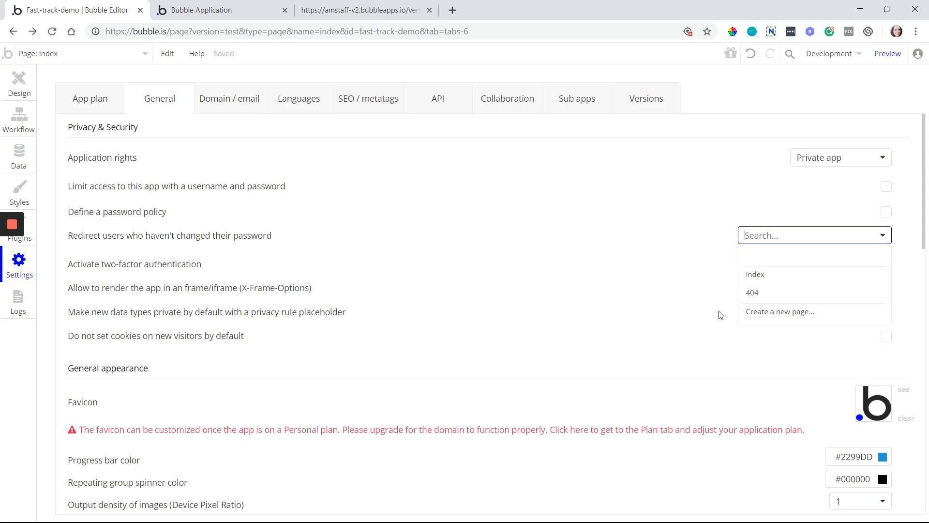
pyautogui.click(685, 269)
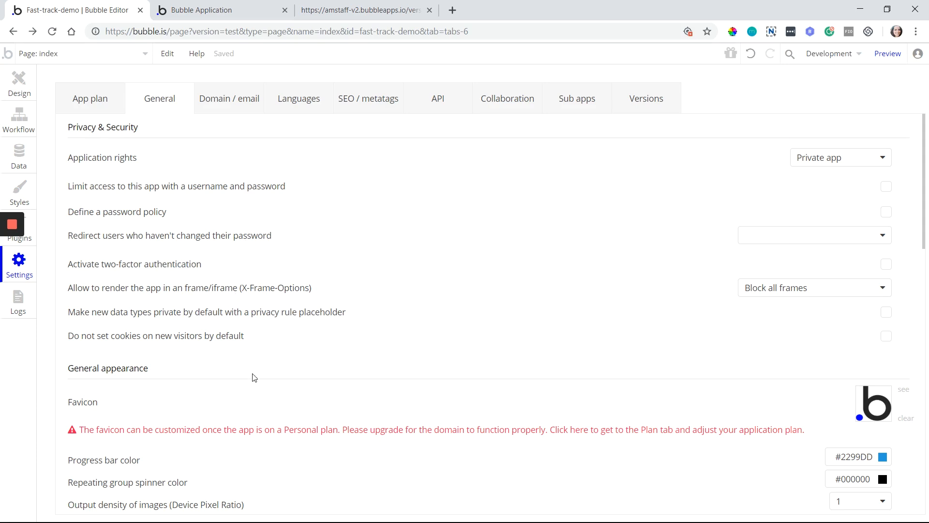
# Review the X-Frame-Options choices, then view the running fast-track-demo test app and select part of its URL
pyautogui.click(793, 296)
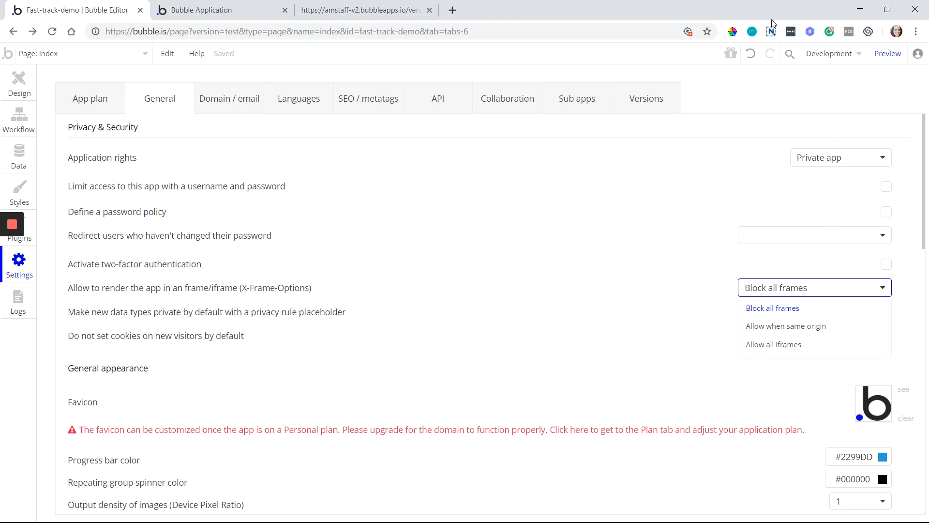
pyautogui.click(236, 7)
pyautogui.moveTo(147, 32); pyautogui.dragTo(273, 50)
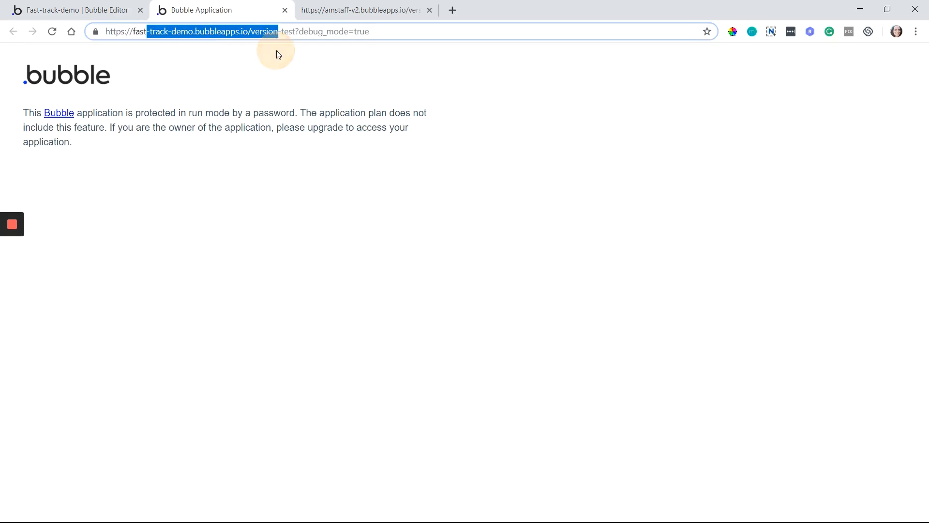
# Return from the running app to the Fast-track-demo editor's settings
pyautogui.click(97, 11)
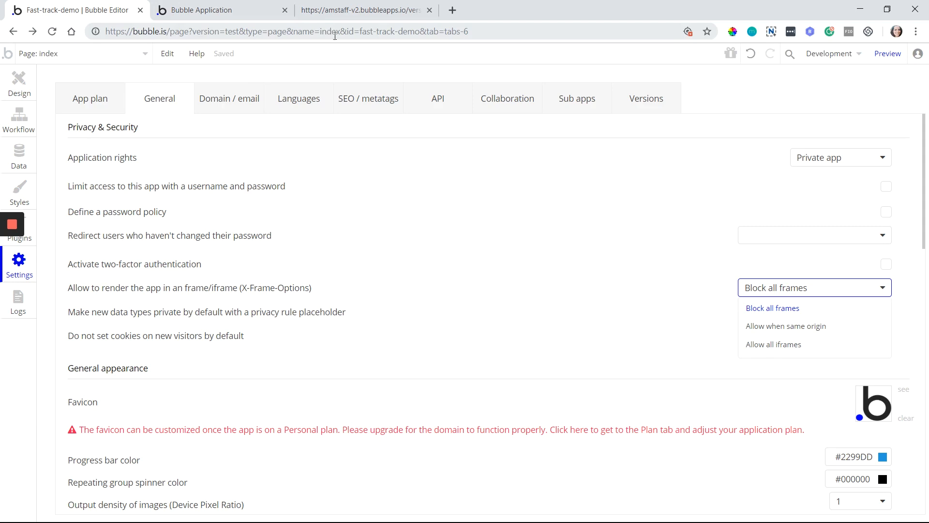
# Keep X-Frame-Options at 'Block all frames' and go to the Data section's Privacy tab
pyautogui.click(771, 307)
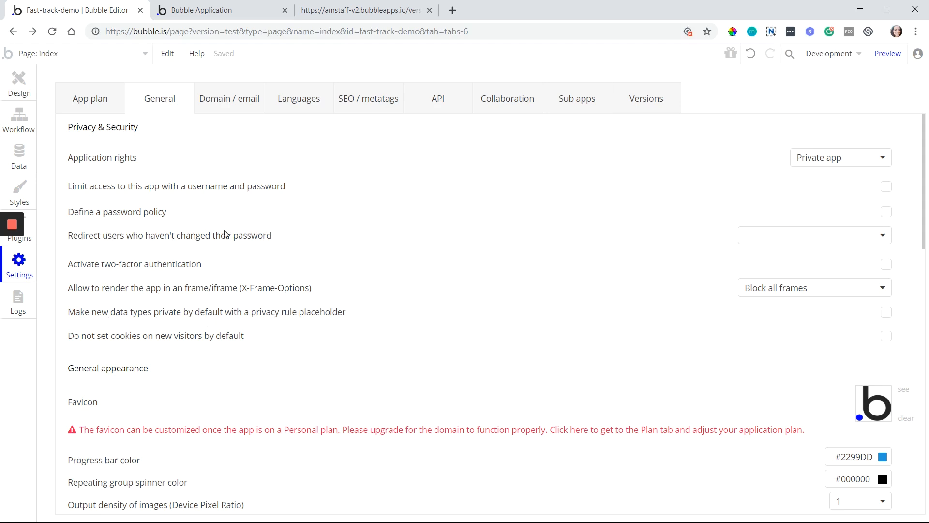
pyautogui.click(15, 166)
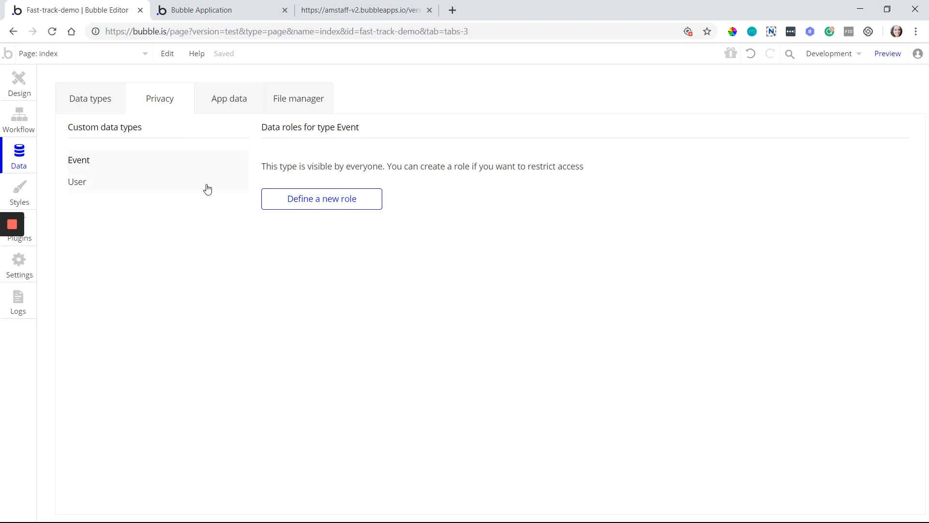
# Look at the User data type's privacy roles, then return to Settings > General
pyautogui.click(205, 184)
pyautogui.click(19, 265)
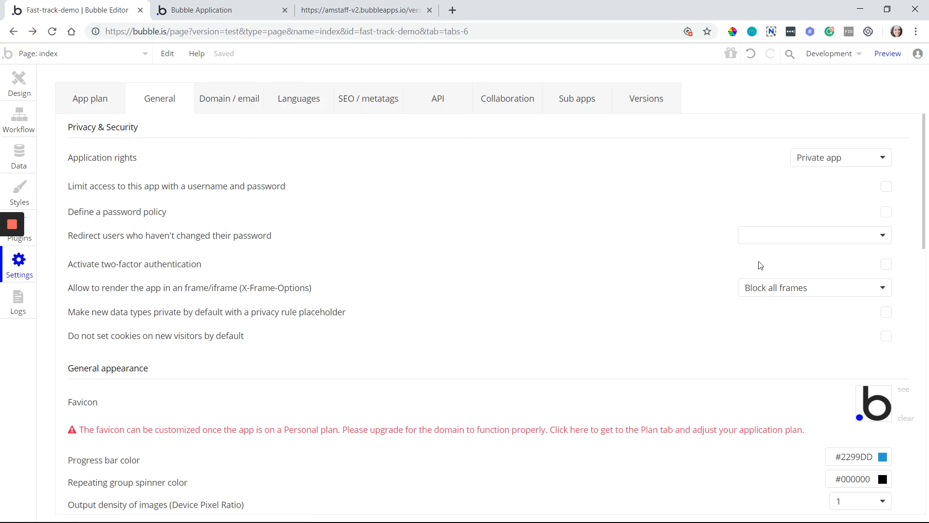
# Make new data types private by default, create a 'Sample Type' data type, and open Privacy
pyautogui.click(885, 312)
pyautogui.click(25, 153)
pyautogui.click(88, 110)
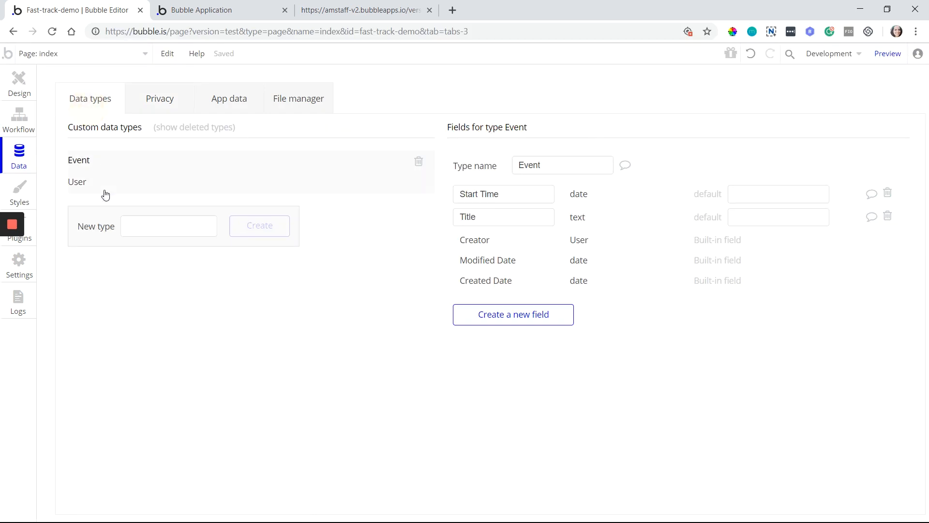
pyautogui.click(138, 228)
pyautogui.write('S')
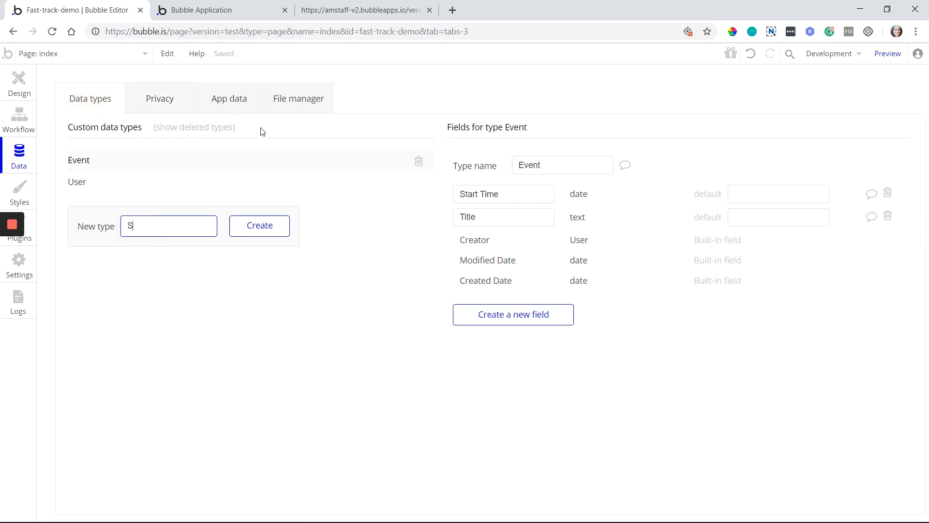
pyautogui.write('ample Type')
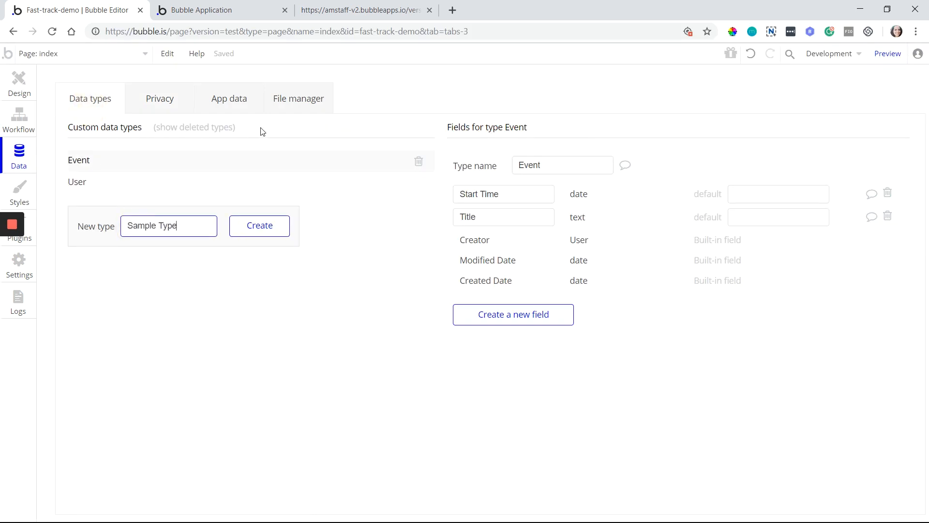
pyautogui.click(281, 225)
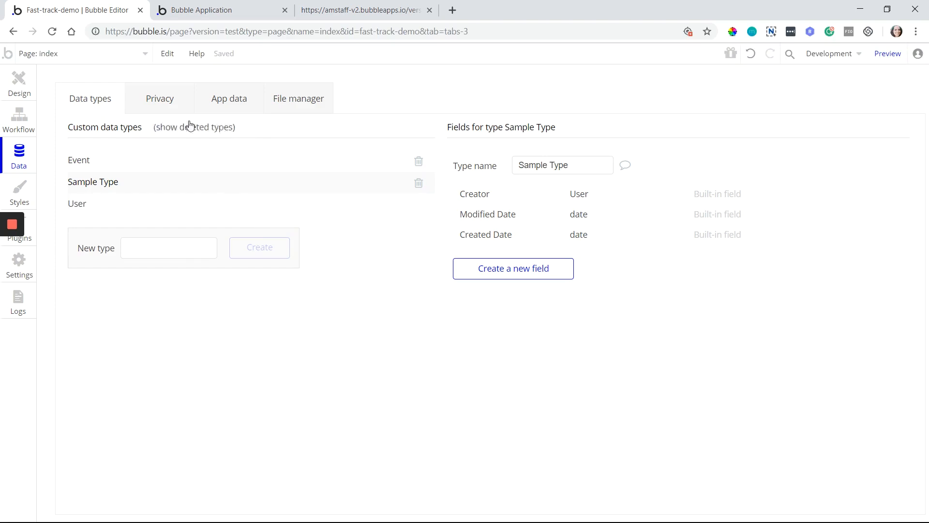
pyautogui.click(185, 106)
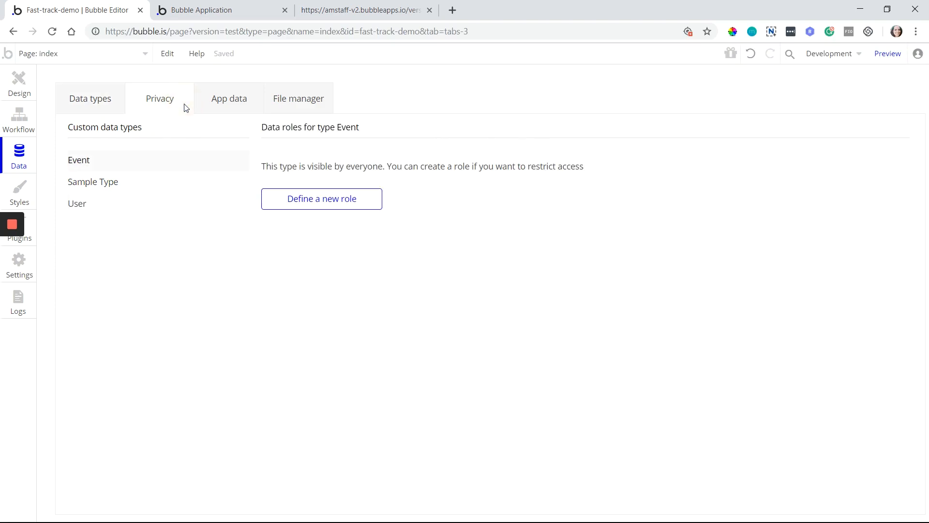
# View Sample Type's placeholder Rule 1 privacy role, then return to Settings > General
pyautogui.click(135, 189)
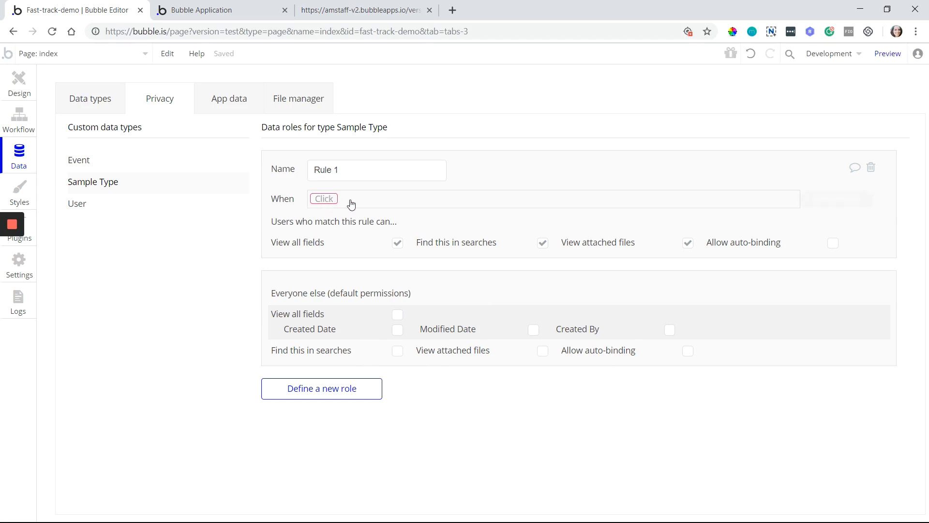
pyautogui.moveTo(360, 205)
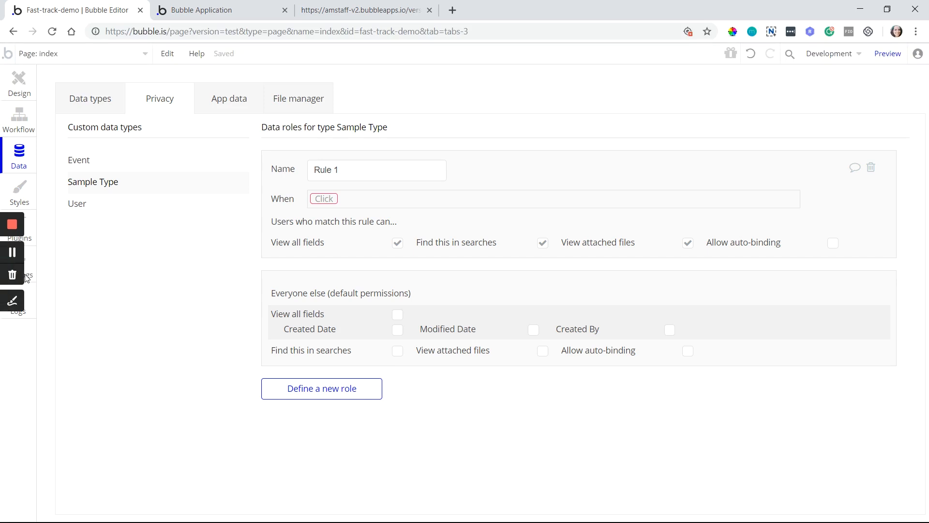
pyautogui.click(62, 264)
pyautogui.click(34, 260)
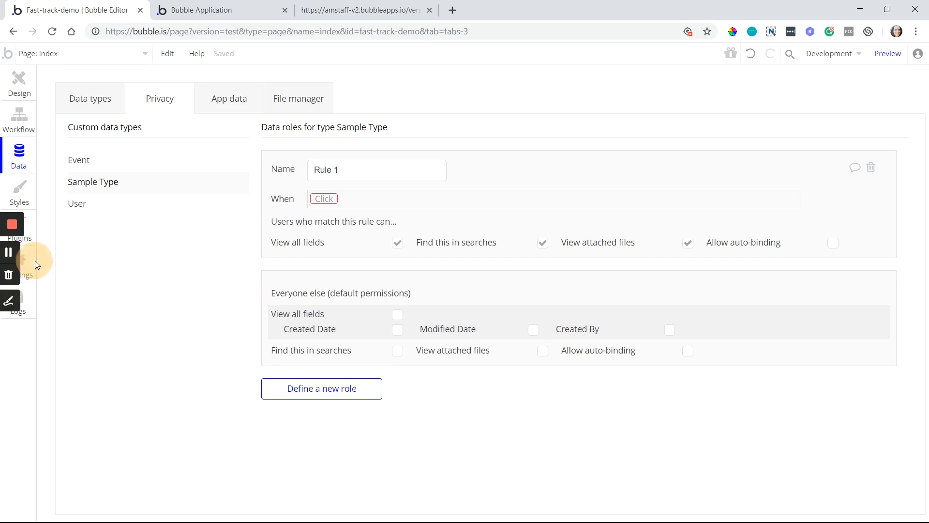
pyautogui.click(32, 259)
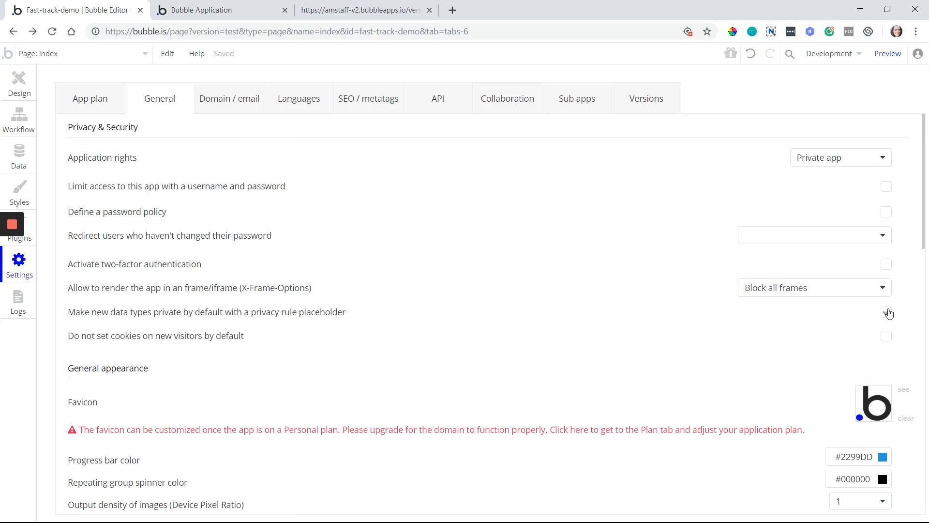
# Turn off private-by-default data types and default visitor cookies, then scroll to General appearance
pyautogui.click(886, 312)
pyautogui.scroll(-1, 104, 346)
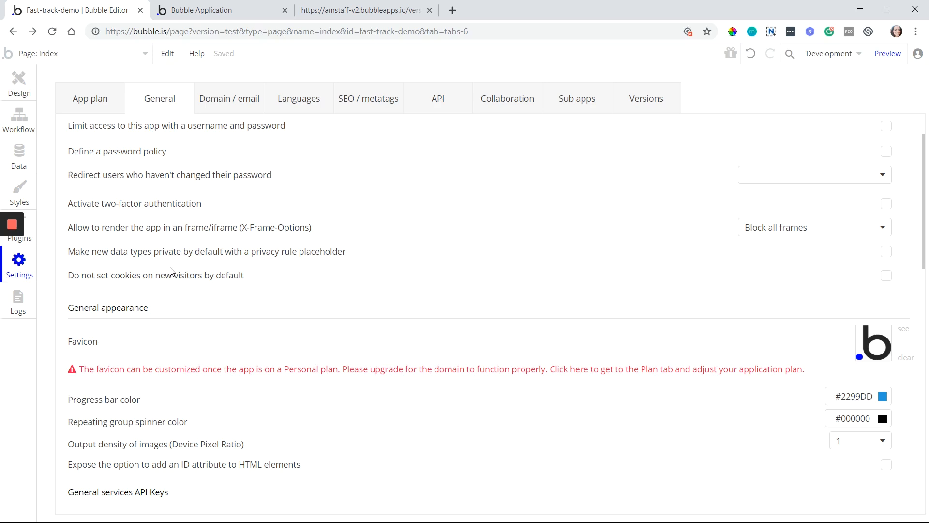
pyautogui.click(886, 279)
pyautogui.scroll(-3, 401, 291)
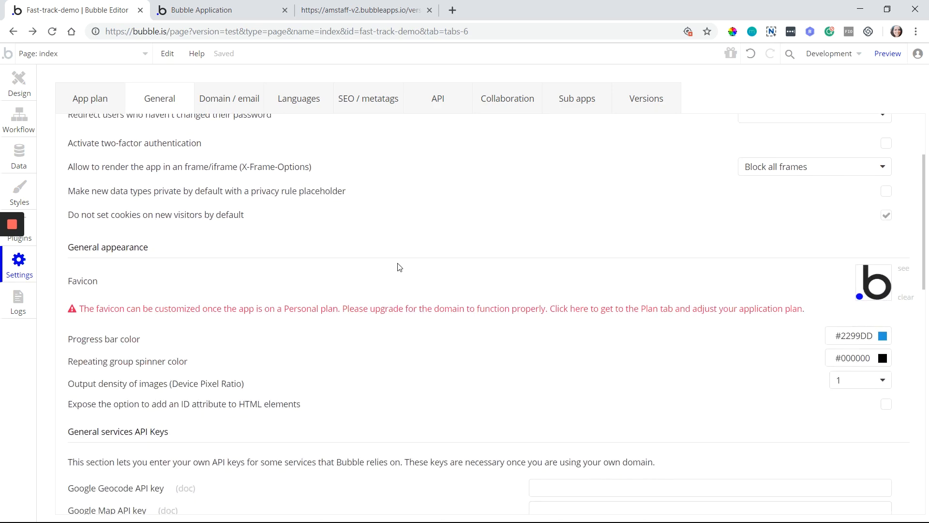
pyautogui.scroll(-1, 288, 176)
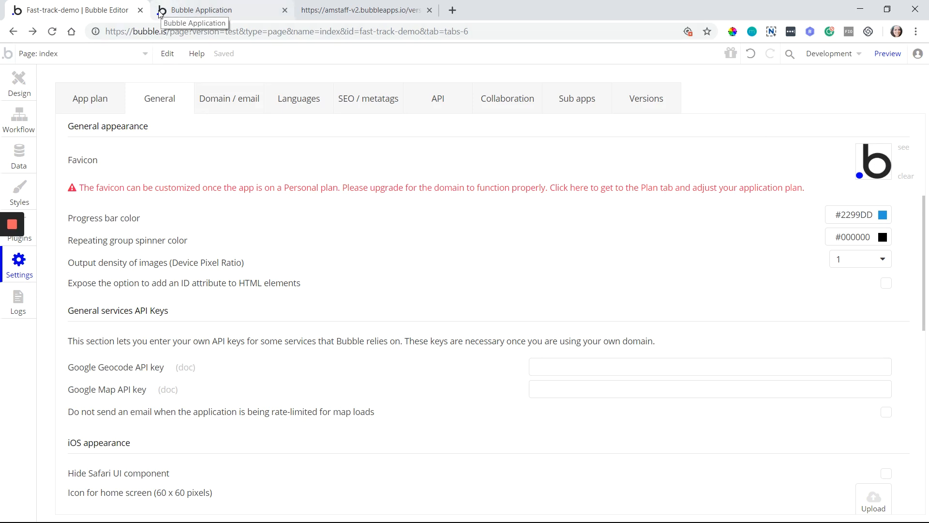
# Close the amstaff-v2 tab, review the spinner colour, and show the output density choices (0.75–8)
pyautogui.click(430, 10)
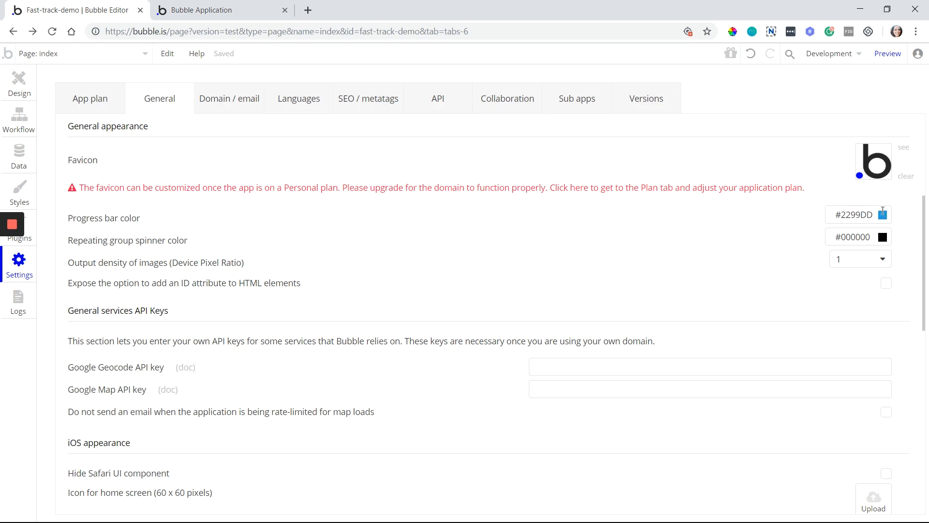
pyautogui.click(848, 240)
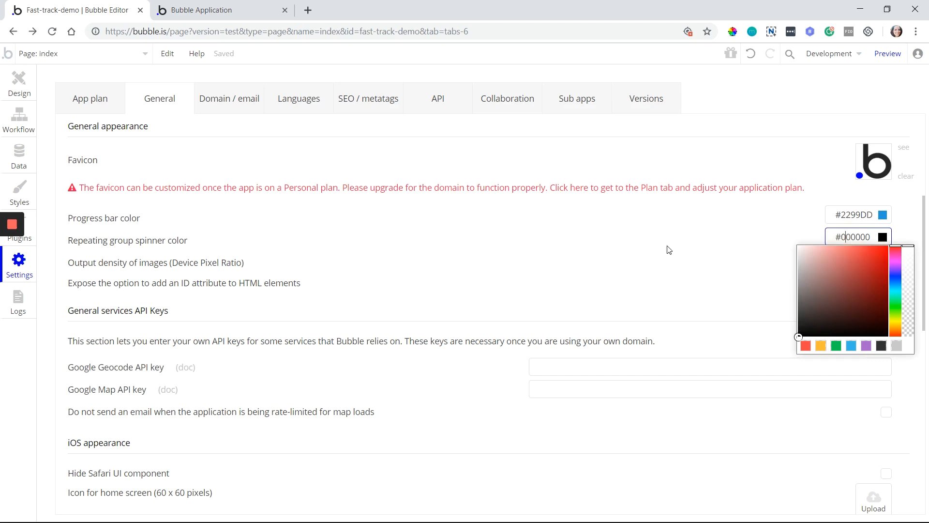
pyautogui.click(139, 242)
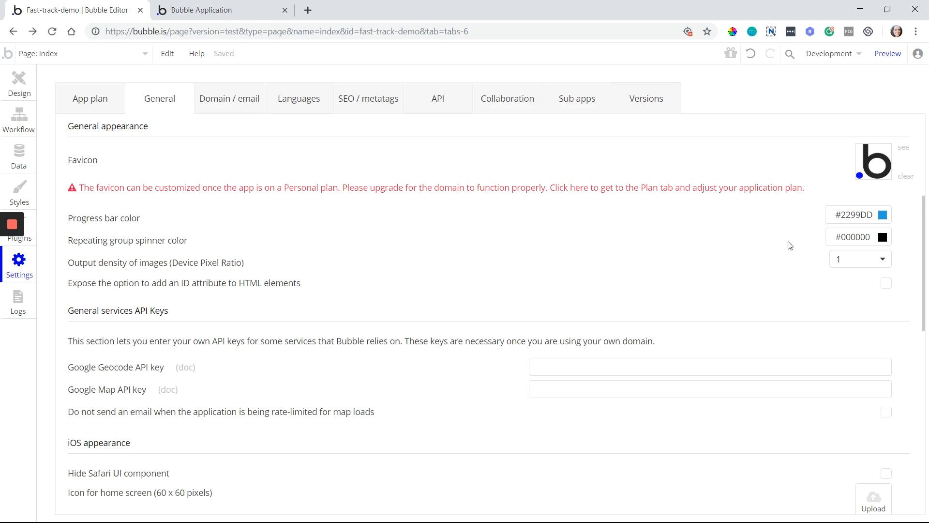
pyautogui.click(850, 266)
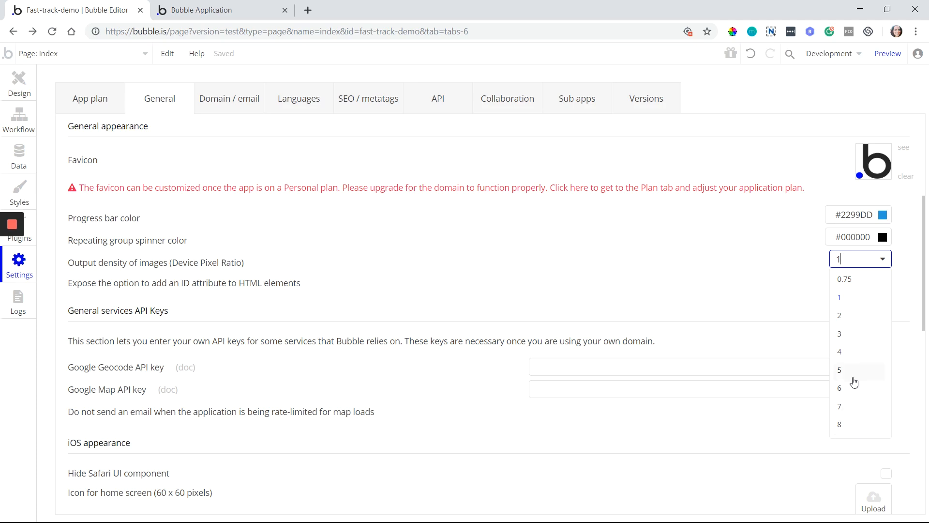
# Close the Output density dropdown without changing the Device Pixel Ratio of 1
pyautogui.click(809, 282)
pyautogui.click(851, 264)
pyautogui.click(851, 265)
pyautogui.moveTo(837, 260)
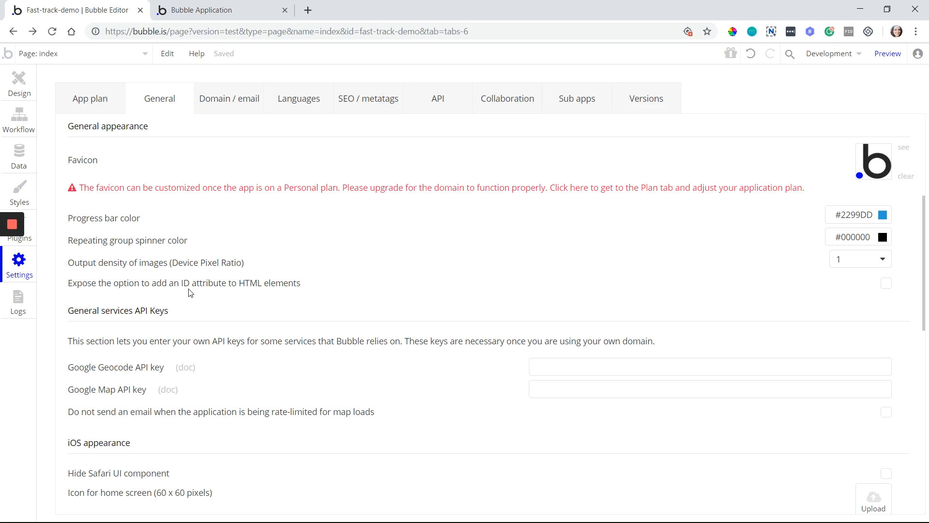
# Enable the ID attribute option and draw a test Text element on the index page
pyautogui.click(886, 284)
pyautogui.click(6, 91)
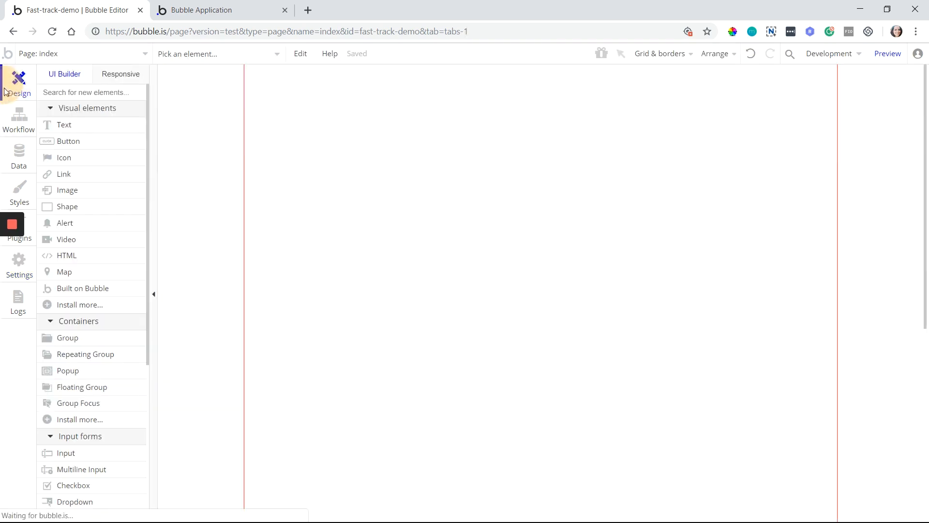
pyautogui.click(103, 130)
pyautogui.moveTo(283, 105); pyautogui.dragTo(373, 145)
# Check the text element's new ID Attribute field, then delete the element
pyautogui.scroll(-4, 468, 216)
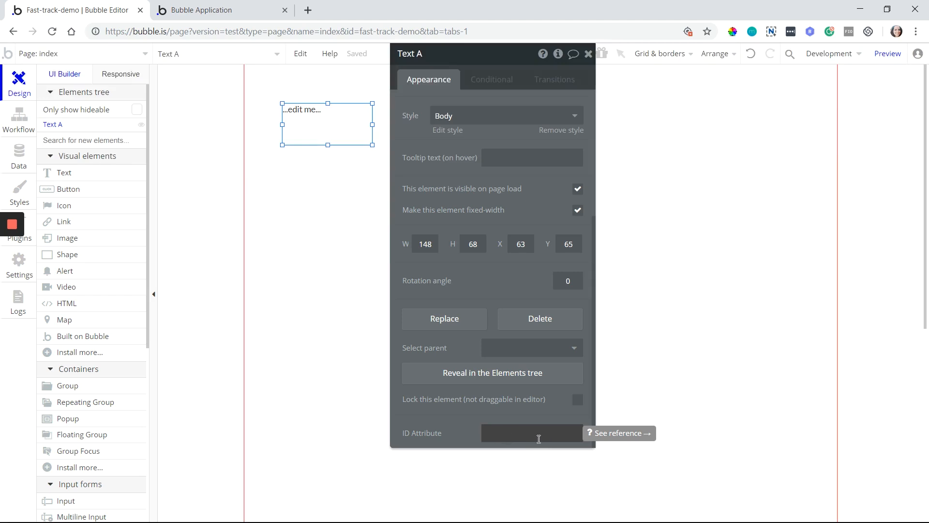
pyautogui.click(505, 439)
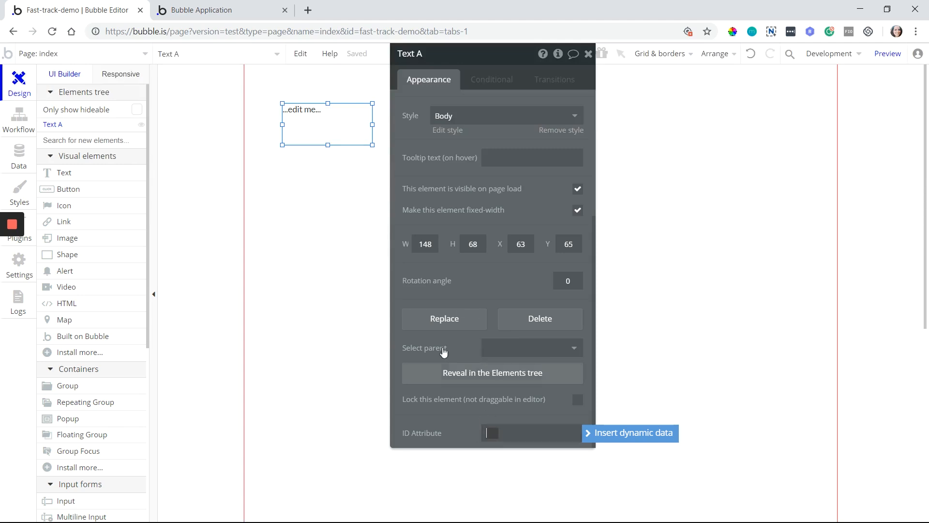
pyautogui.press('Delete')
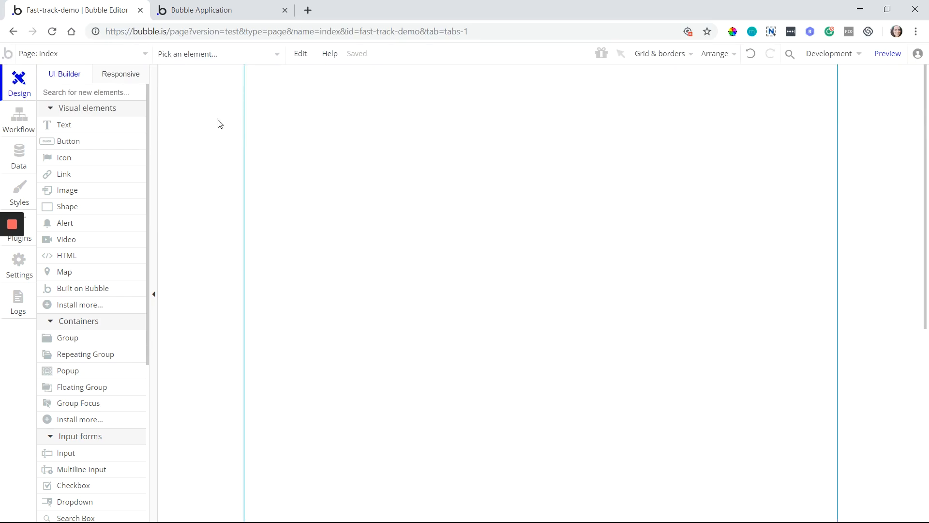
pyautogui.click(19, 264)
pyautogui.scroll(-4, 416, 329)
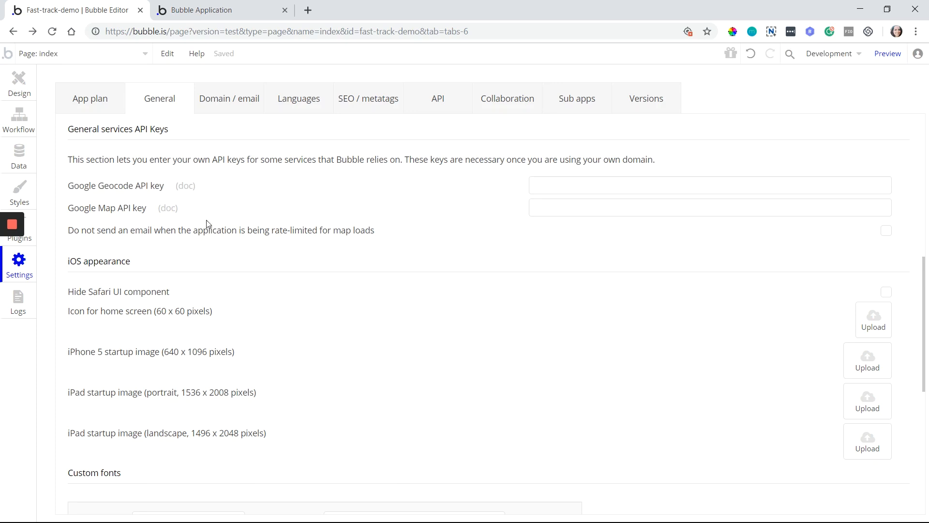
pyautogui.click(18, 82)
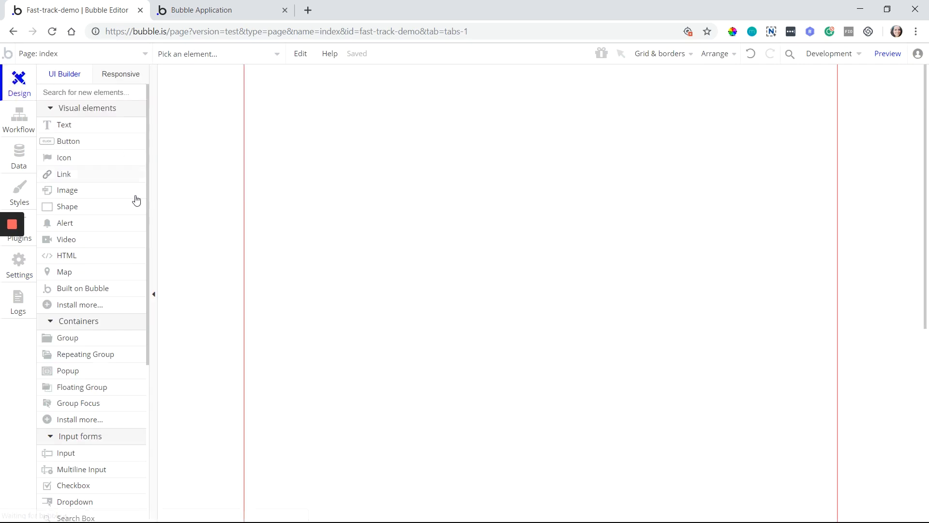
pyautogui.scroll(-4, 135, 204)
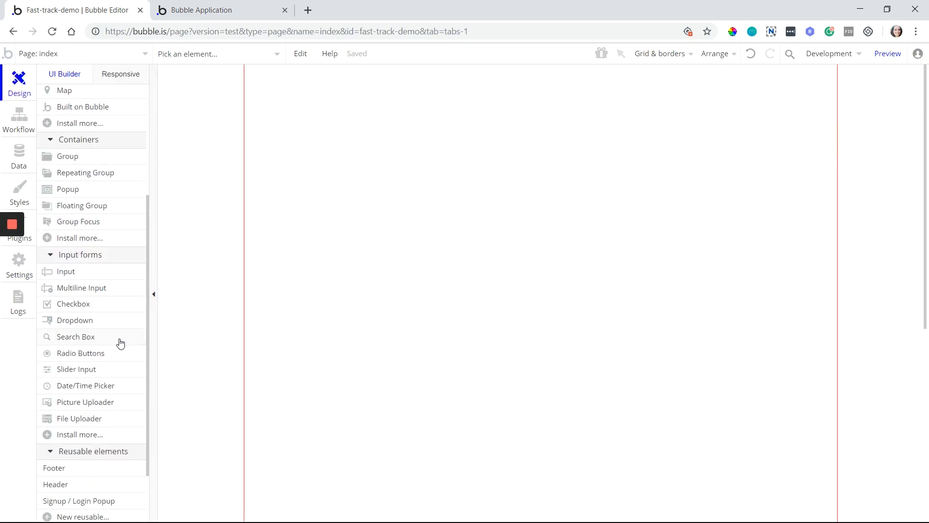
pyautogui.moveTo(88, 343)
pyautogui.moveTo(121, 342)
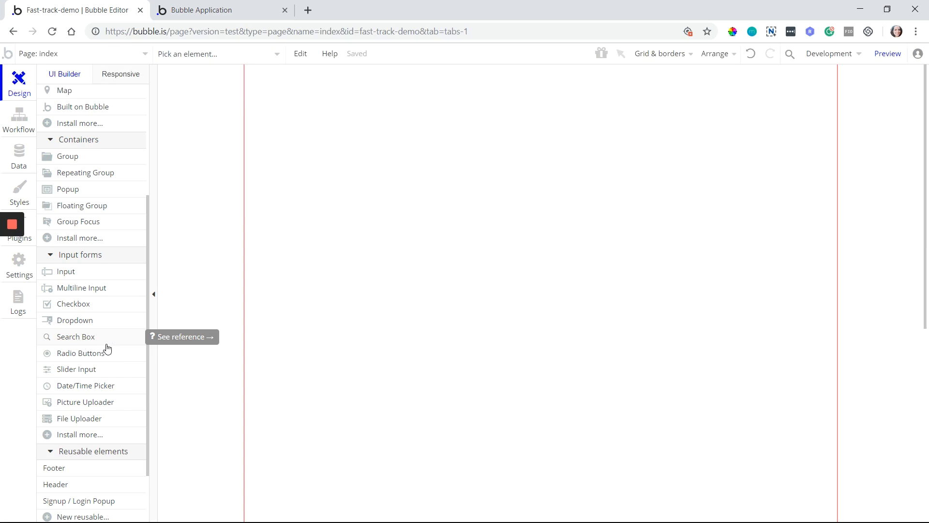
pyautogui.scroll(3, 104, 338)
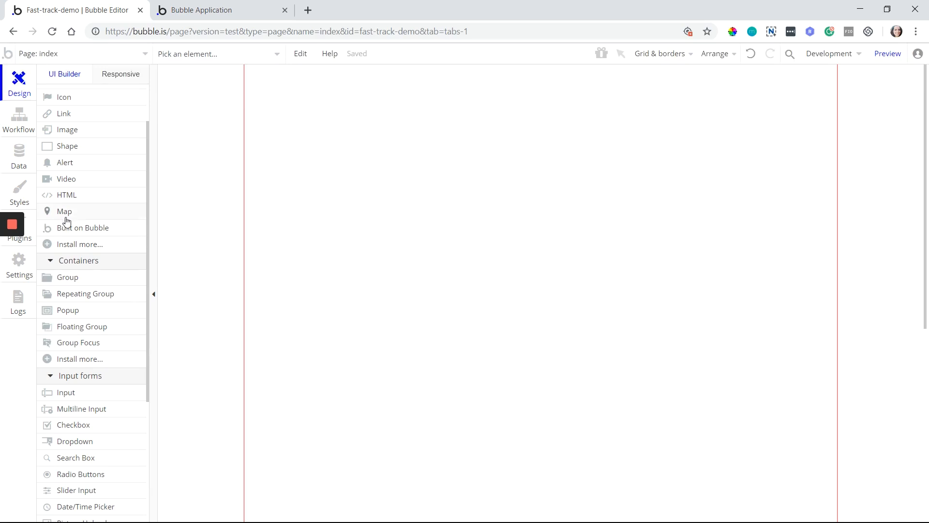
# Draw a Map element across the index page's upper area, then go to Settings > General
pyautogui.click(89, 213)
pyautogui.moveTo(288, 82)
pyautogui.mouseDown()
pyautogui.moveTo(413, 166)
pyautogui.moveTo(638, 353)
pyautogui.mouseUp()
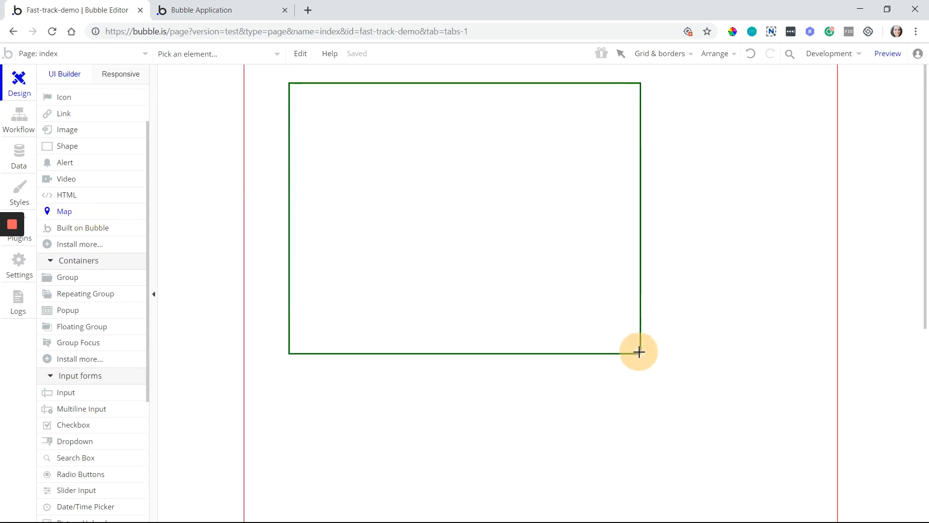
pyautogui.moveTo(499, 278); pyautogui.dragTo(739, 317)
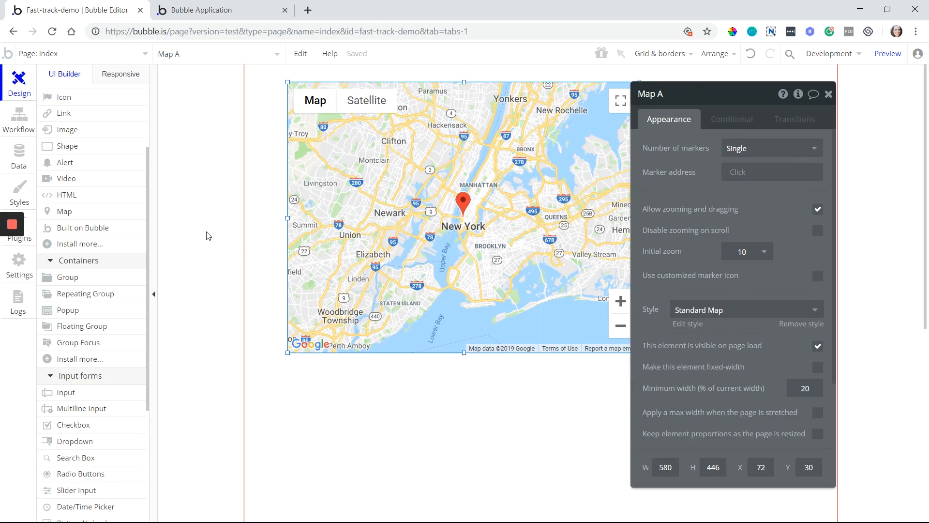
pyautogui.click(12, 32)
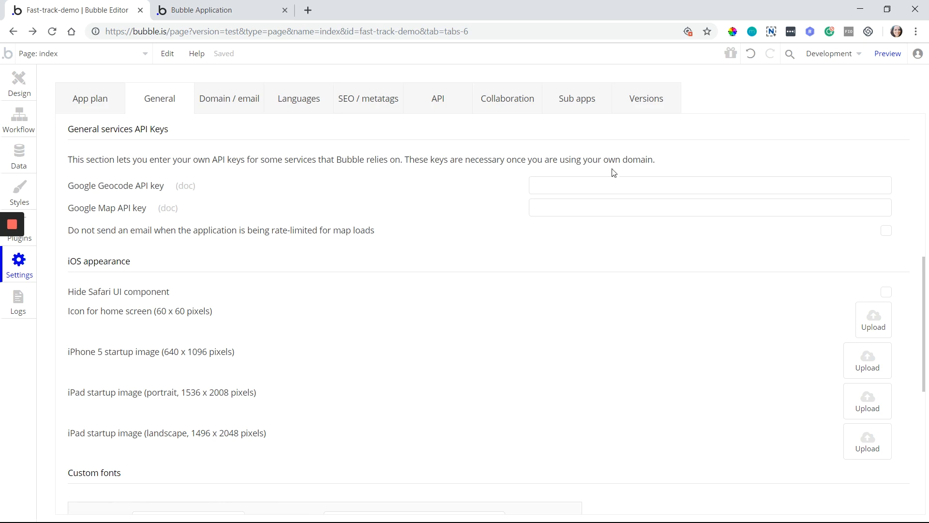
# Inspect the empty Google Geocode and Google Map API key fields, then scroll to Color palette
pyautogui.click(612, 185)
pyautogui.click(580, 220)
pyautogui.click(577, 209)
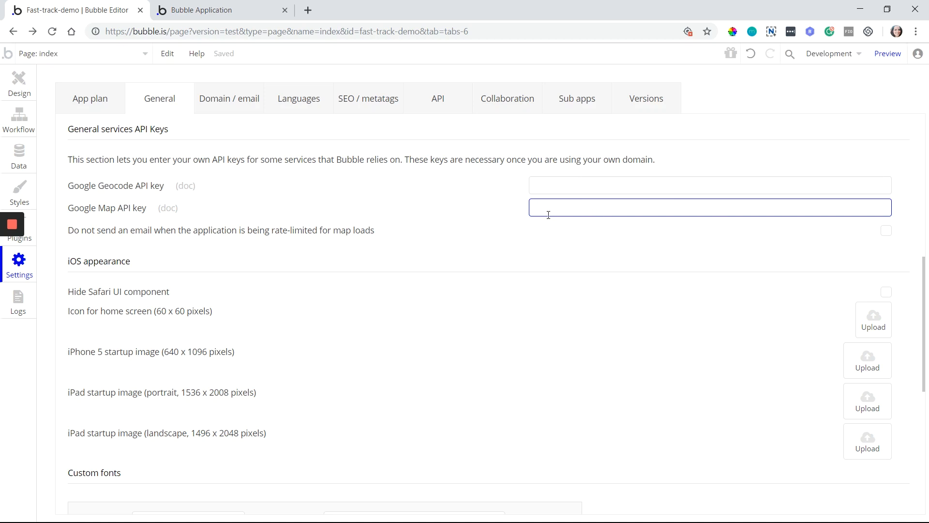
pyautogui.scroll(-3, 549, 220)
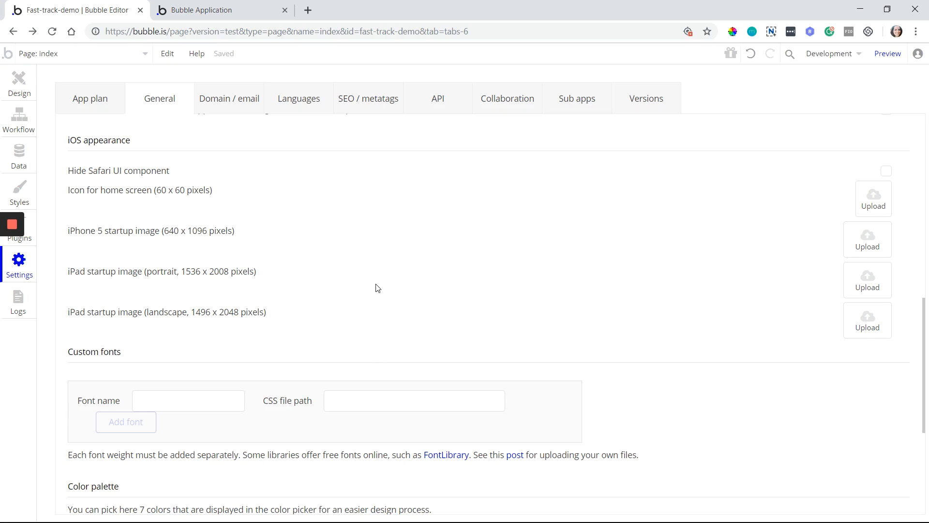
pyautogui.scroll(-4, 375, 290)
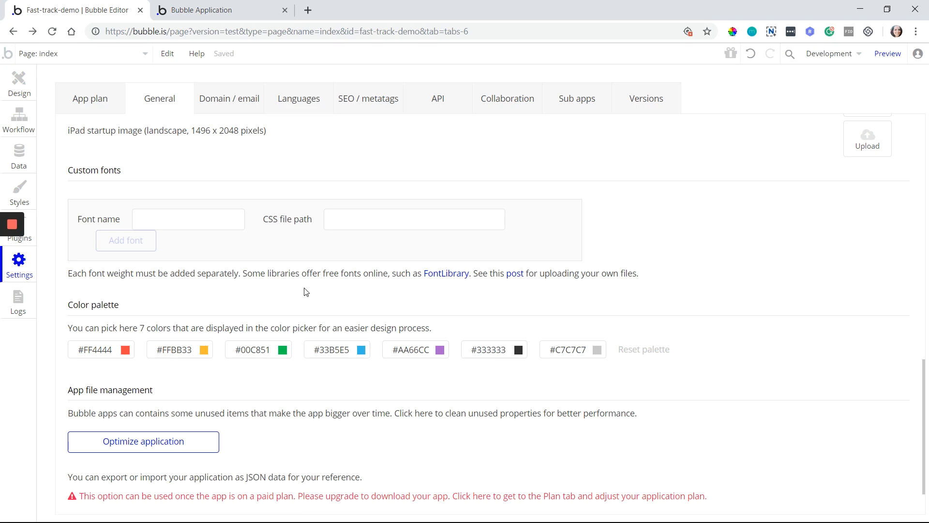
# Draw a temporary Text element on the index page and remove its preset style
pyautogui.click(20, 94)
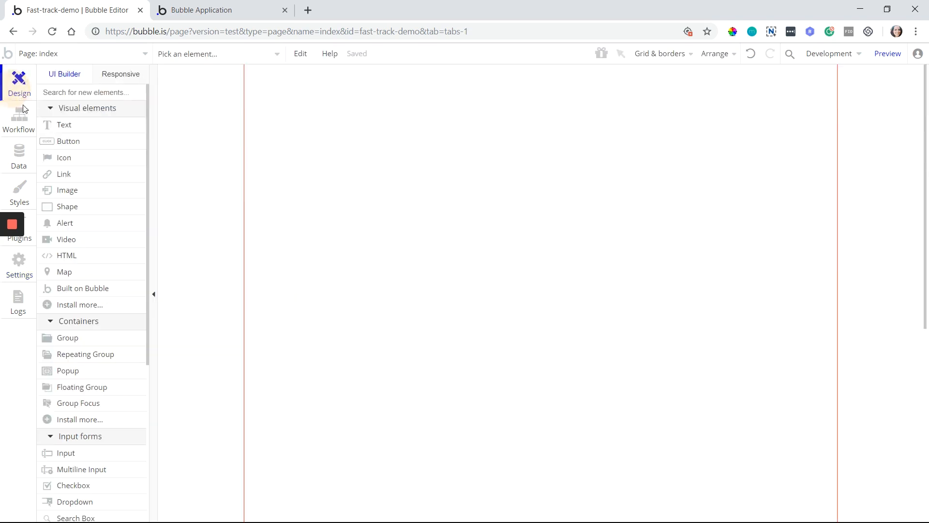
pyautogui.click(87, 125)
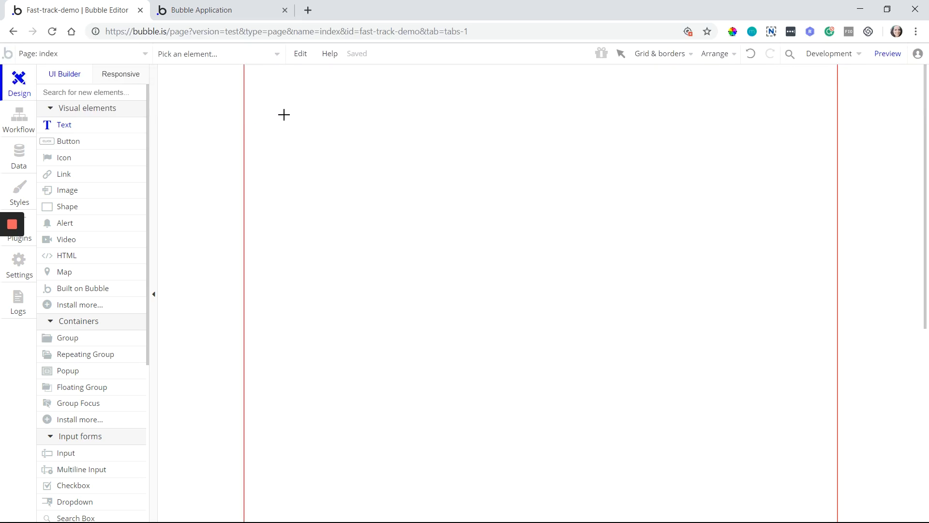
pyautogui.moveTo(285, 113); pyautogui.dragTo(414, 131)
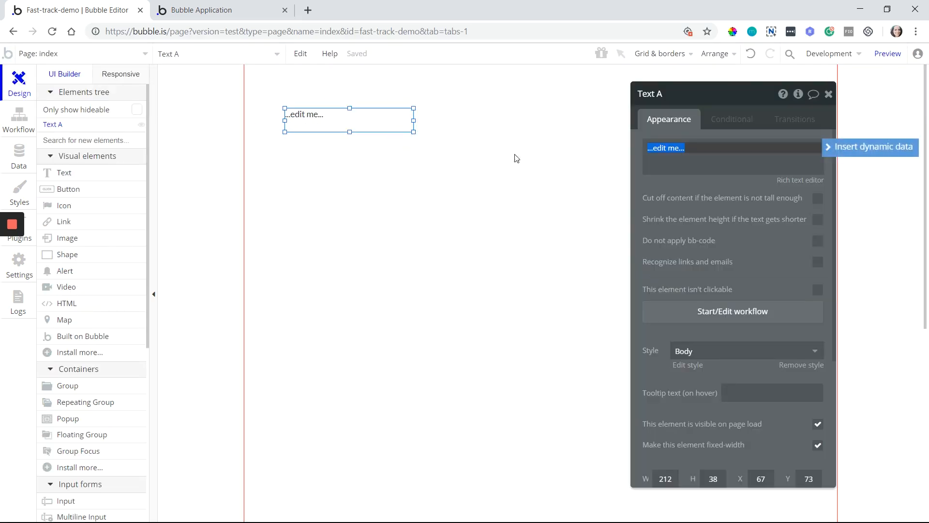
pyautogui.moveTo(755, 219); pyautogui.dragTo(561, 193)
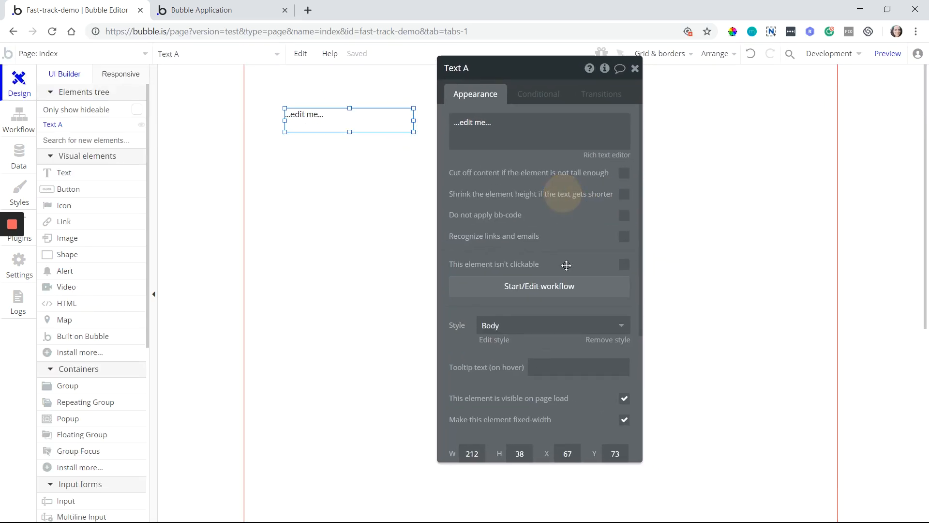
pyautogui.click(597, 344)
# Browse the text's font list, leaving the font as Lato
pyautogui.scroll(-3, 513, 264)
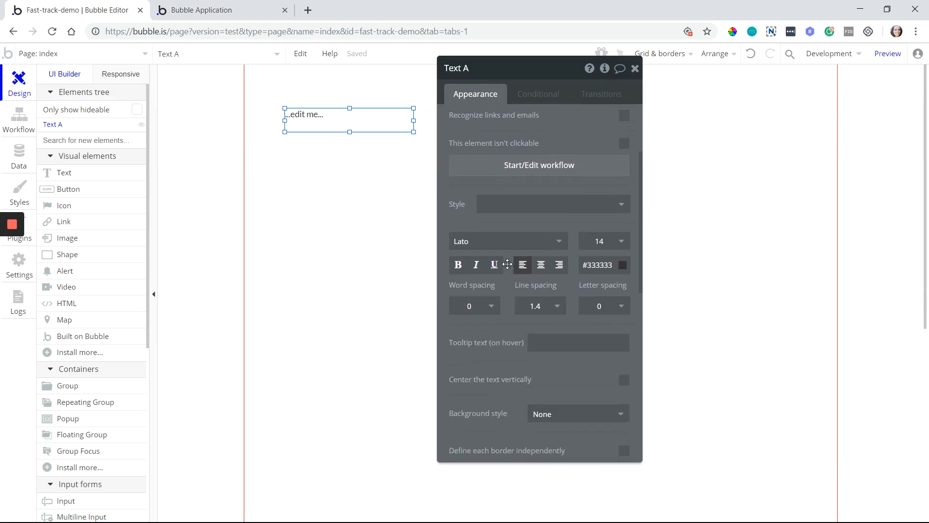
pyautogui.click(494, 246)
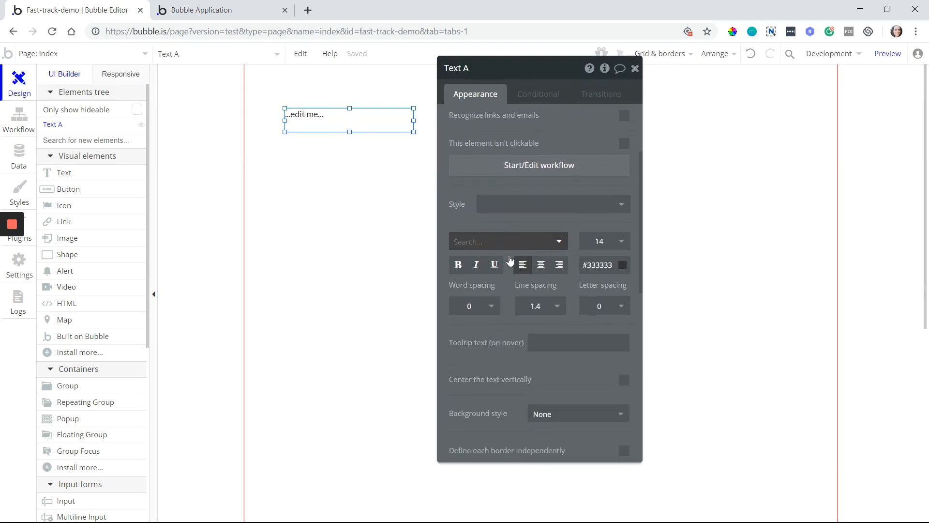
pyautogui.scroll(-5, 520, 305)
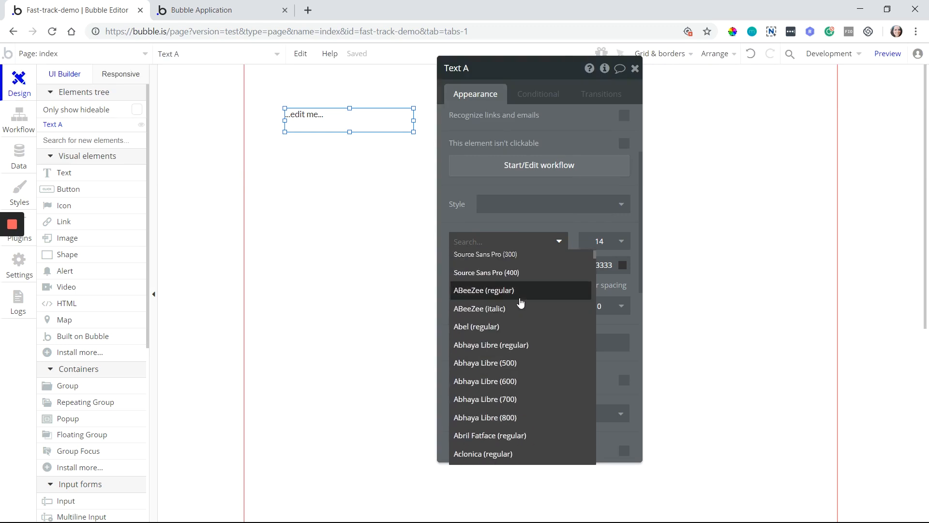
pyautogui.scroll(-15, 521, 303)
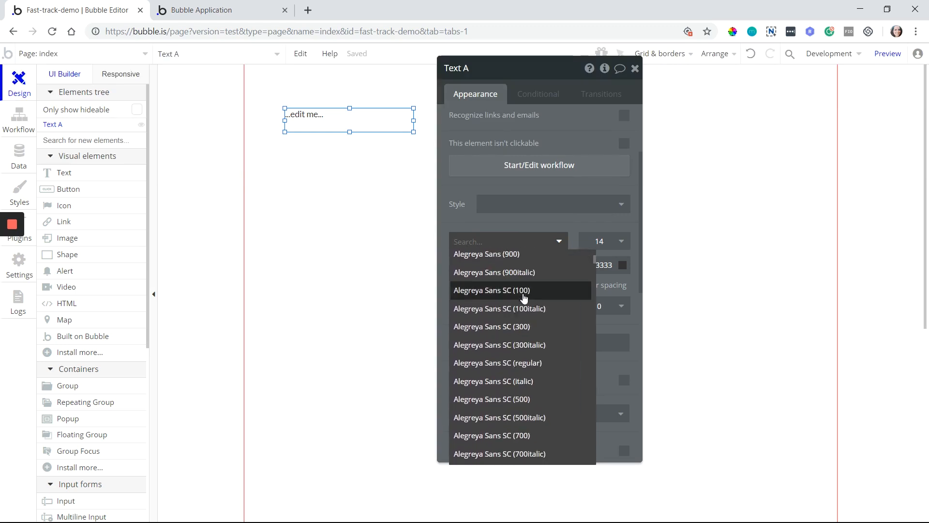
pyautogui.scroll(-15, 524, 297)
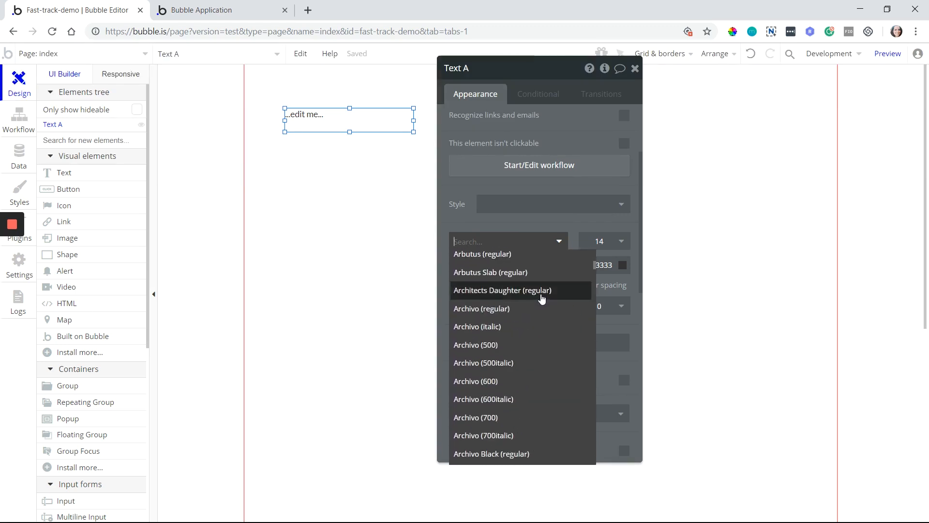
pyautogui.scroll(-15, 542, 299)
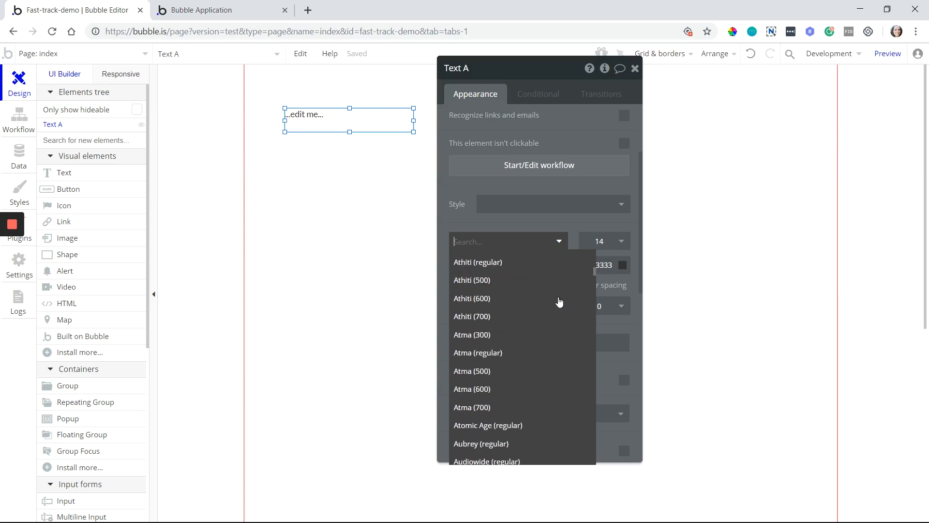
pyautogui.scroll(-5, 560, 302)
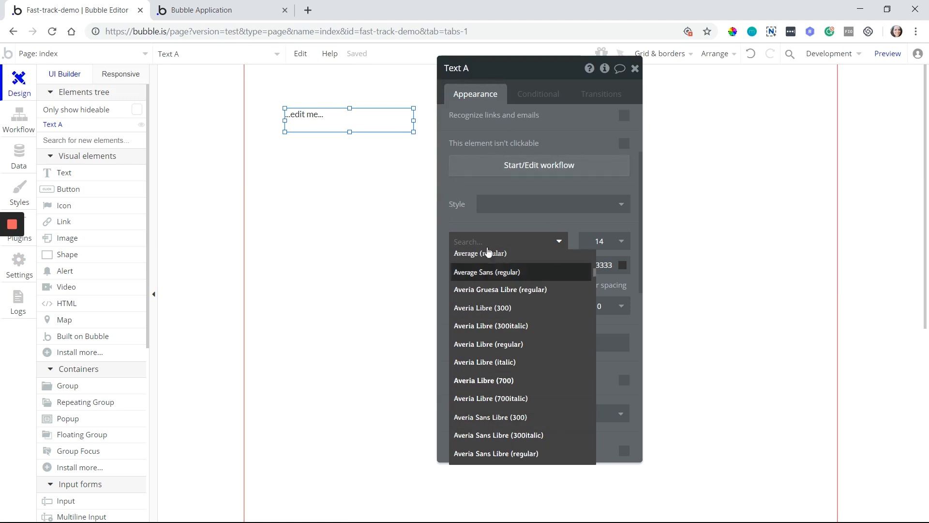
pyautogui.click(396, 126)
# Delete the test text, then return to General settings' palette (#FF4444 to #C7C7C7)
pyautogui.press('Delete')
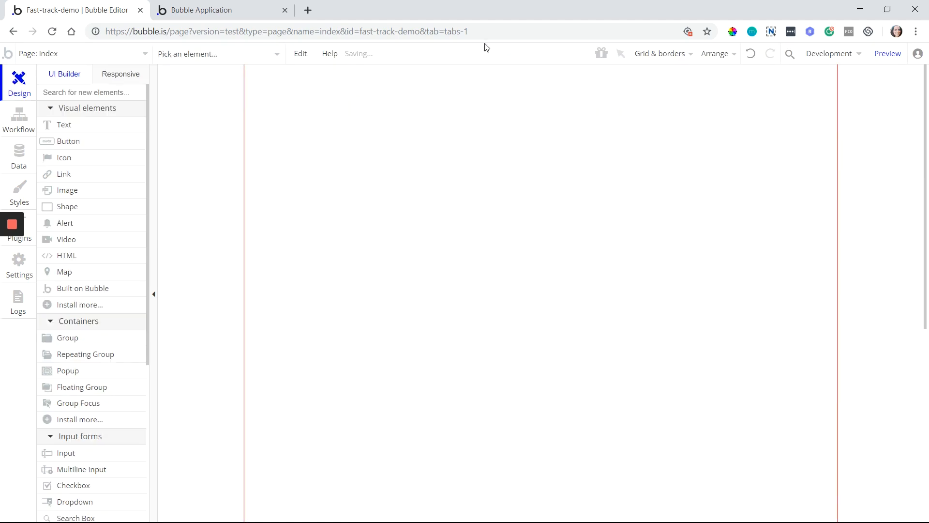
pyautogui.click(14, 33)
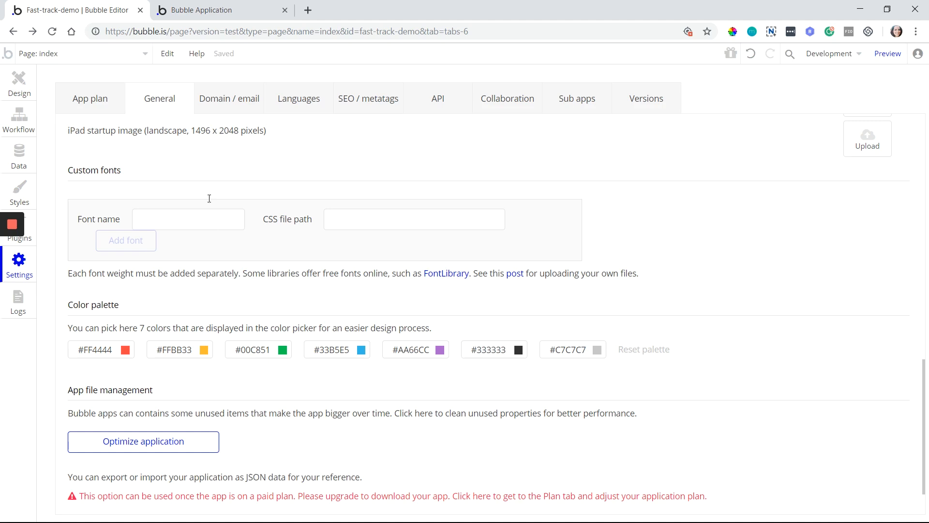
pyautogui.scroll(-1, 334, 261)
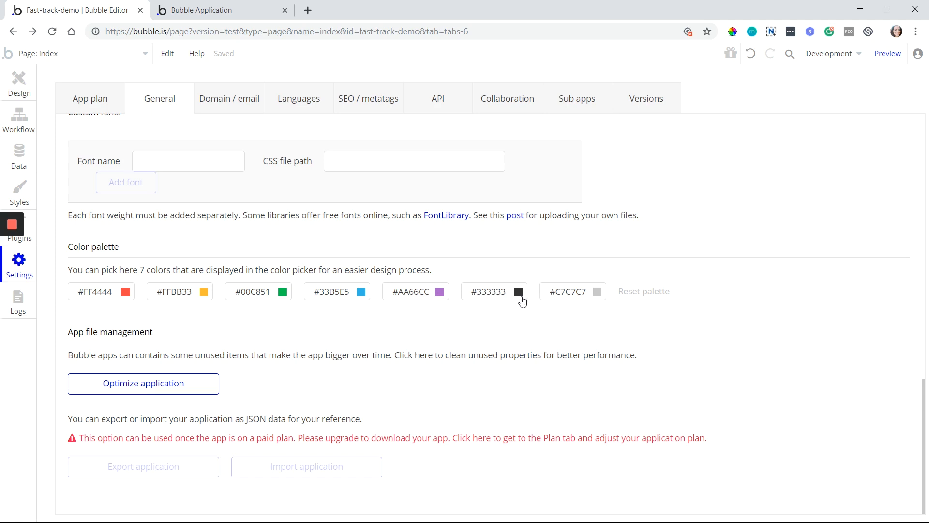
# Draw a new text element on the index page and remove its preset style
pyautogui.click(19, 97)
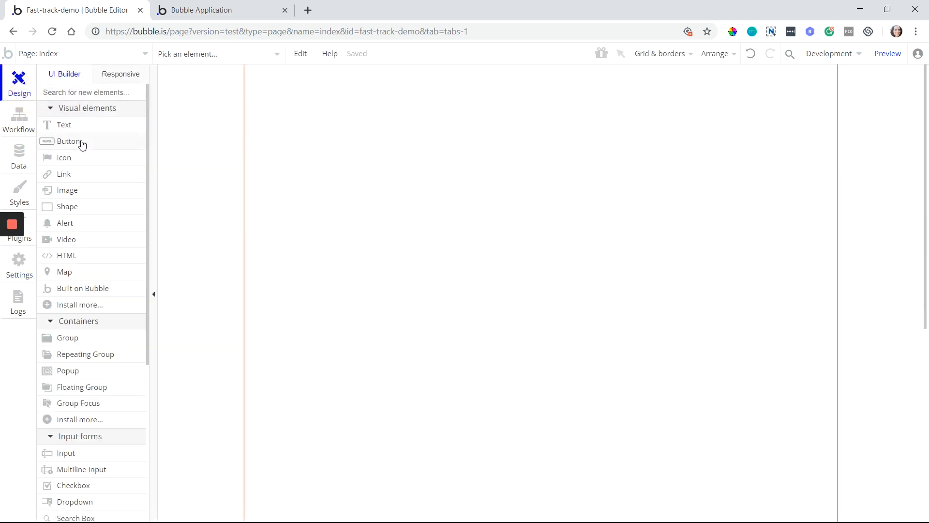
pyautogui.moveTo(326, 134); pyautogui.dragTo(440, 178)
pyautogui.moveTo(505, 216); pyautogui.dragTo(508, 207)
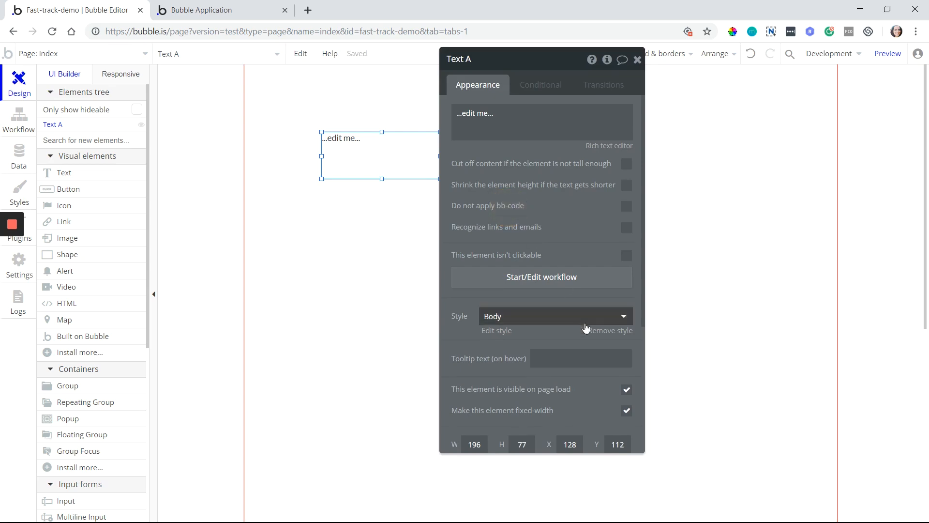
pyautogui.click(599, 333)
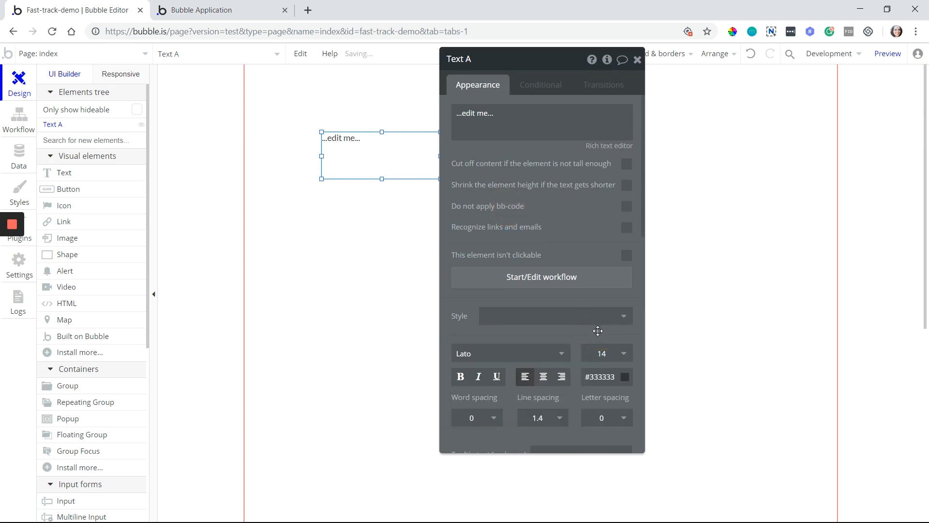
# Preview the palette colours in the text's font colour picker, then return to General settings
pyautogui.scroll(-5, 551, 251)
pyautogui.scroll(2, 551, 251)
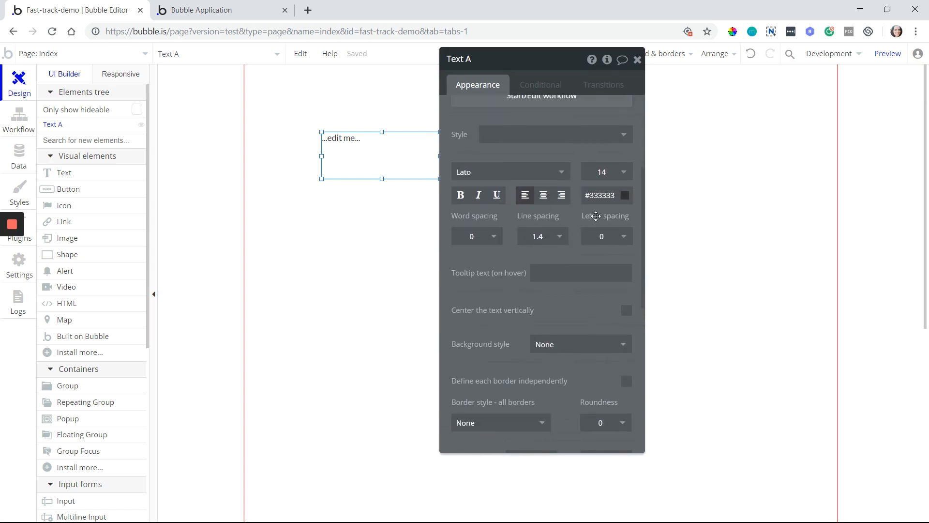
pyautogui.click(608, 198)
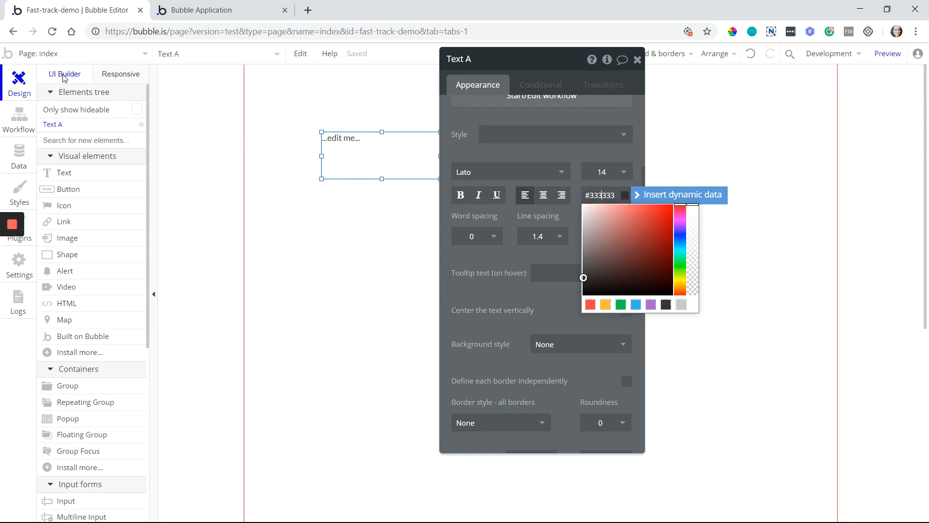
pyautogui.click(13, 31)
# Darken the first three palette colours to #850F0F, #825C09 and #097837
pyautogui.click(126, 292)
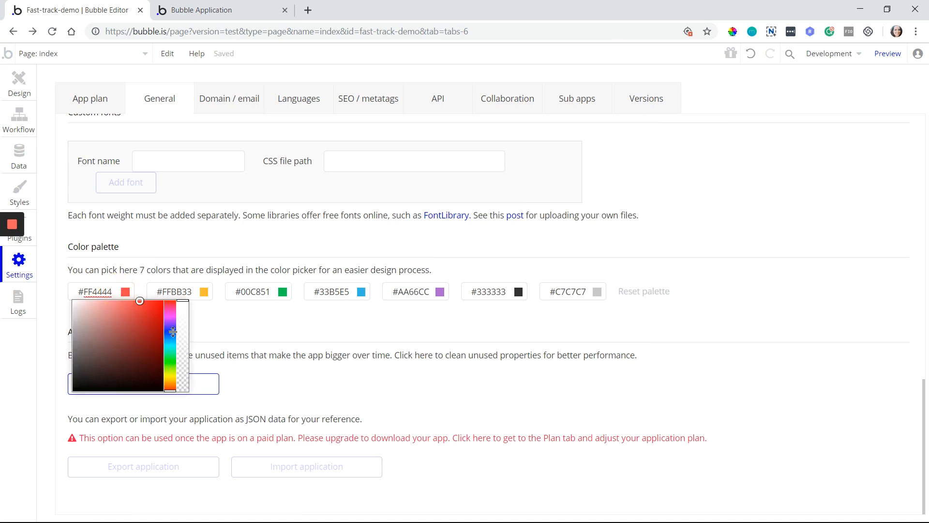
pyautogui.moveTo(153, 334); pyautogui.dragTo(235, 344)
pyautogui.click(174, 292)
pyautogui.click(263, 292)
pyautogui.moveTo(306, 339); pyautogui.dragTo(313, 348)
# Darken the fourth and fifth palette colours to #034E6B and #601A80, then return to Design
pyautogui.click(345, 291)
pyautogui.moveTo(389, 338); pyautogui.dragTo(396, 354)
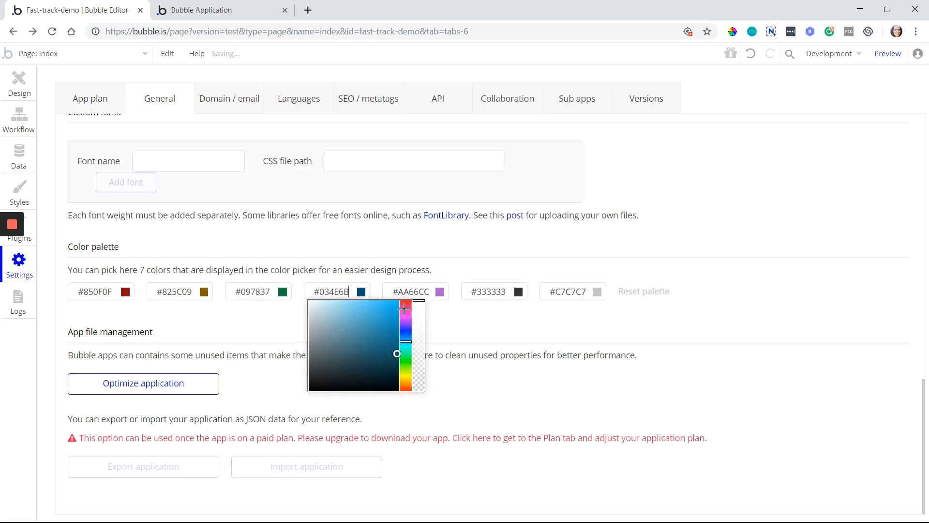
pyautogui.click(411, 291)
pyautogui.moveTo(446, 337); pyautogui.dragTo(460, 346)
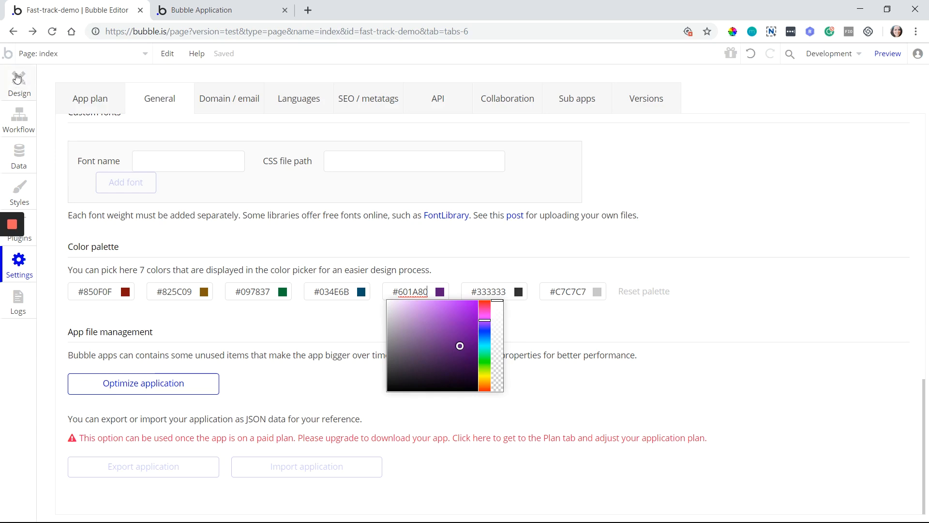
pyautogui.click(20, 88)
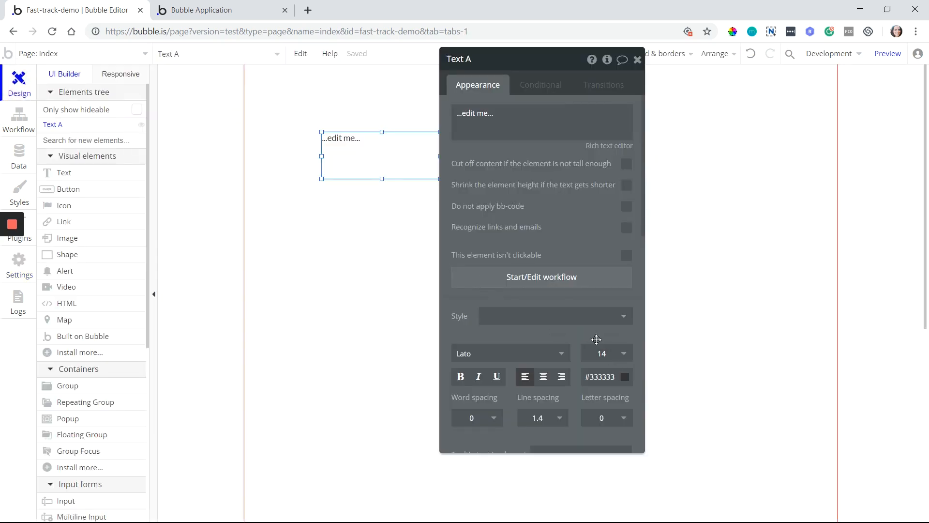
# Check the darkened palette swatches in the #333333 text colour picker, then return to General settings
pyautogui.click(600, 379)
pyautogui.moveTo(573, 356); pyautogui.dragTo(558, 232)
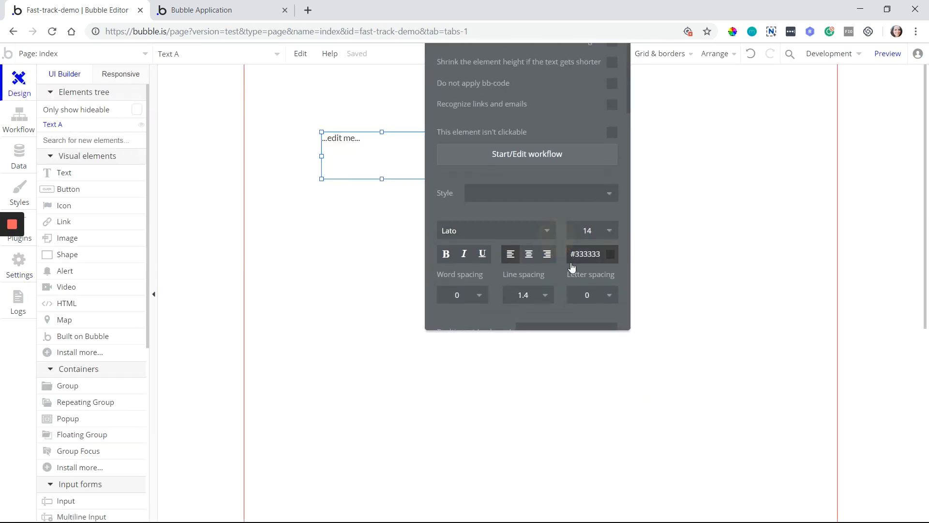
pyautogui.click(577, 255)
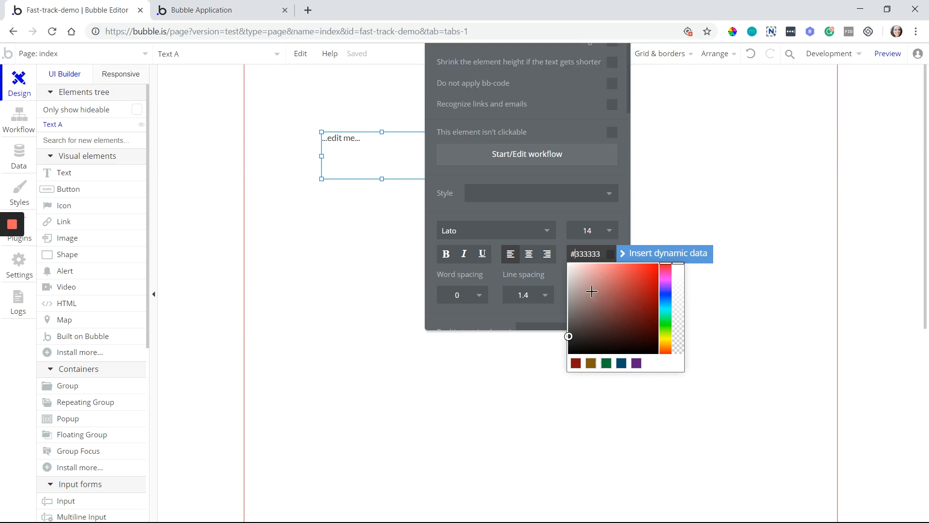
pyautogui.click(13, 31)
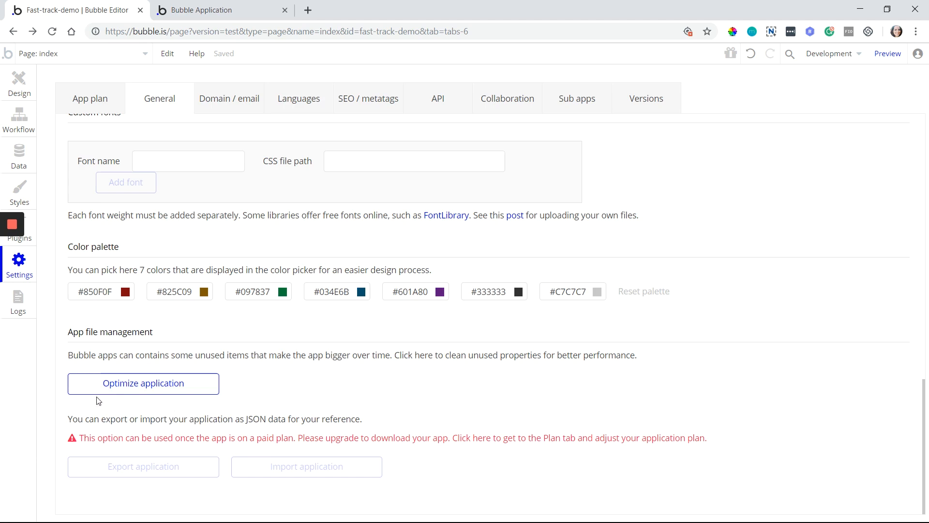
# Run Optimize application and browse its list of unused styles like Danger Alert and Purple Underline
pyautogui.click(149, 391)
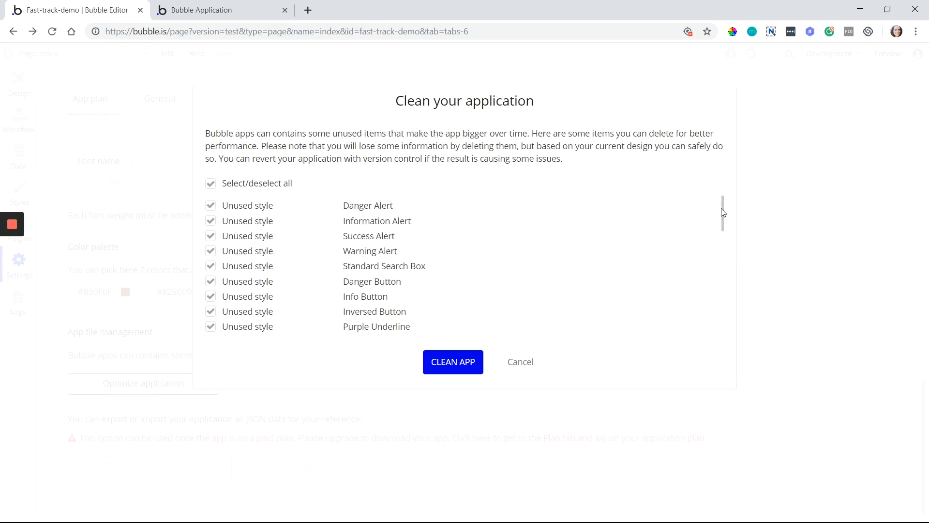
pyautogui.moveTo(722, 209)
pyautogui.mouseDown()
pyautogui.moveTo(723, 330)
pyautogui.moveTo(718, 210)
pyautogui.mouseUp()
pyautogui.moveTo(722, 204); pyautogui.dragTo(707, 318)
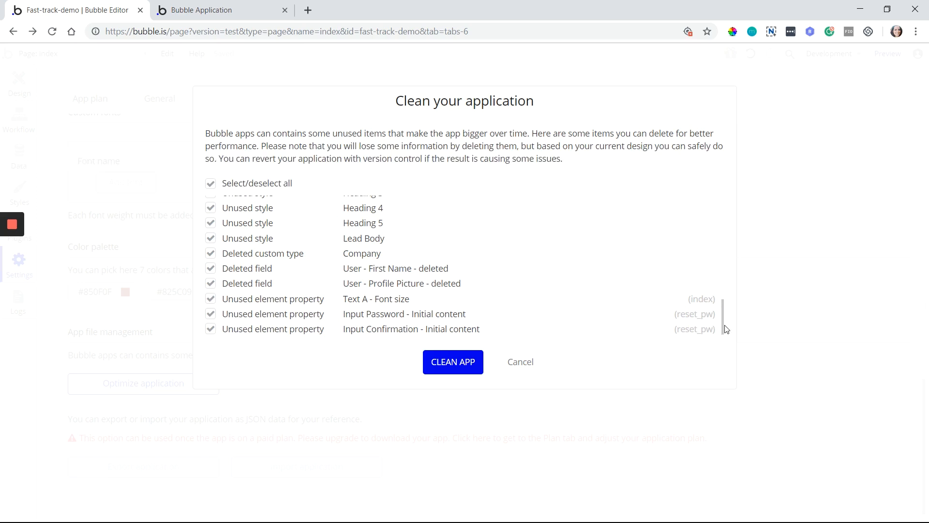
pyautogui.moveTo(722, 324); pyautogui.dragTo(726, 205)
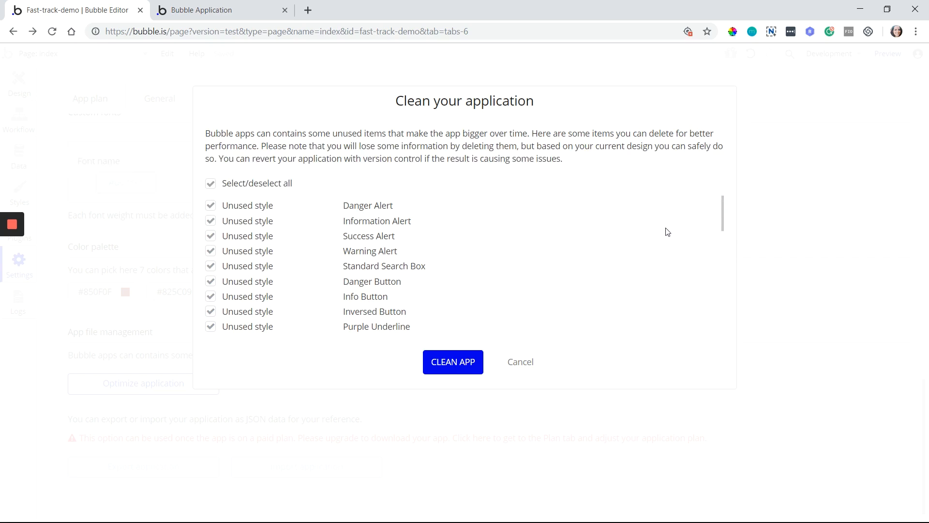
pyautogui.moveTo(521, 266)
pyautogui.moveTo(512, 281)
pyautogui.moveTo(411, 271)
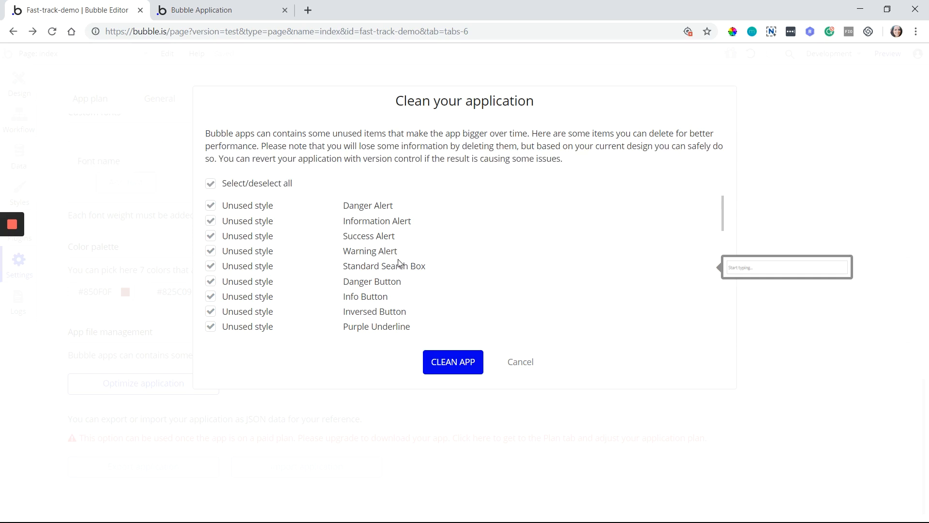
pyautogui.moveTo(397, 253)
pyautogui.moveTo(319, 254)
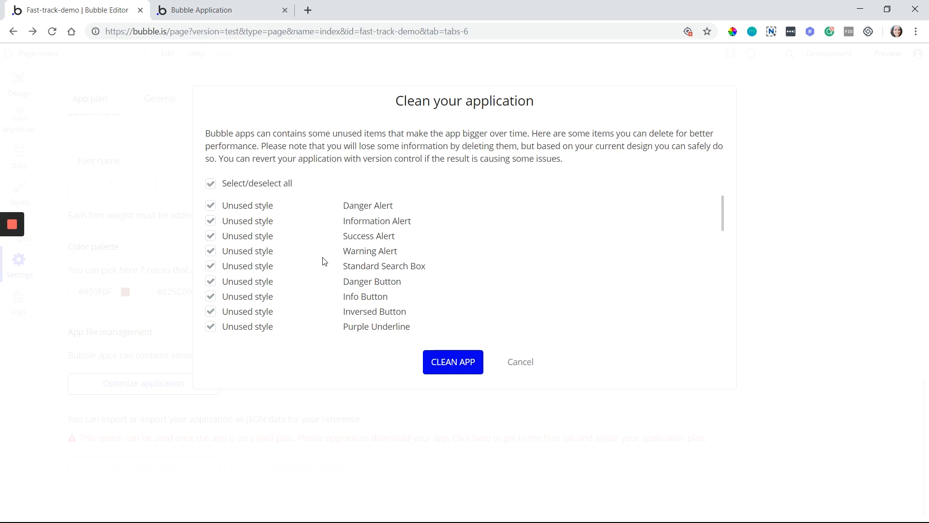
# Review the remaining unused items, cancel the cleanup without deleting anything, and go to Data
pyautogui.scroll(-15, 324, 266)
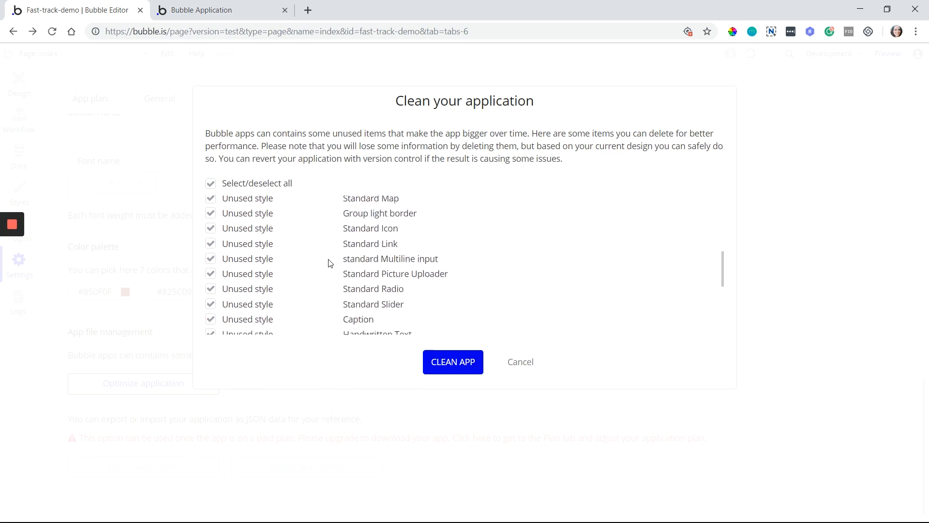
pyautogui.scroll(5, 303, 300)
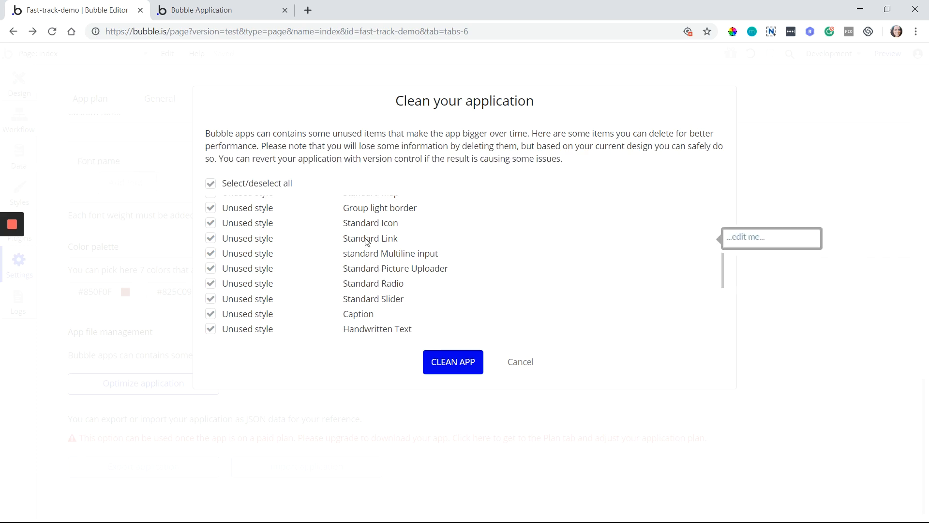
pyautogui.moveTo(323, 225)
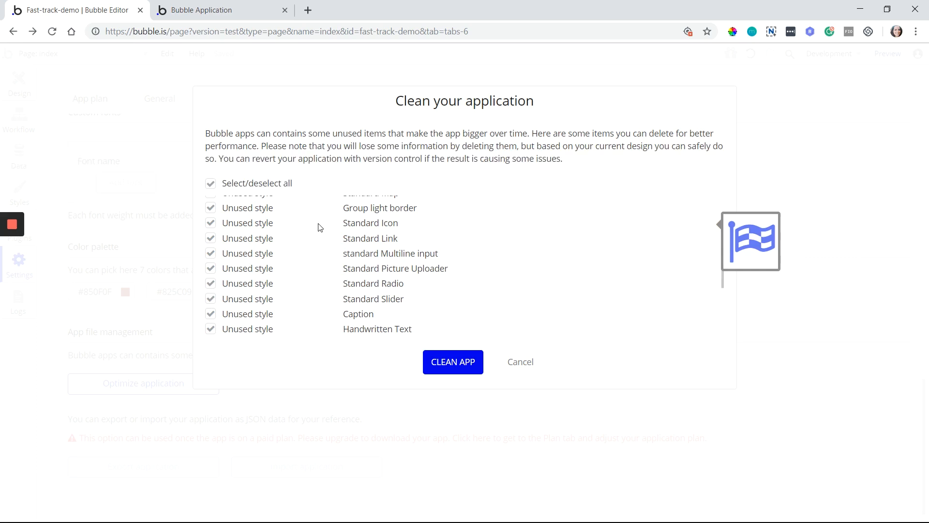
pyautogui.moveTo(370, 294)
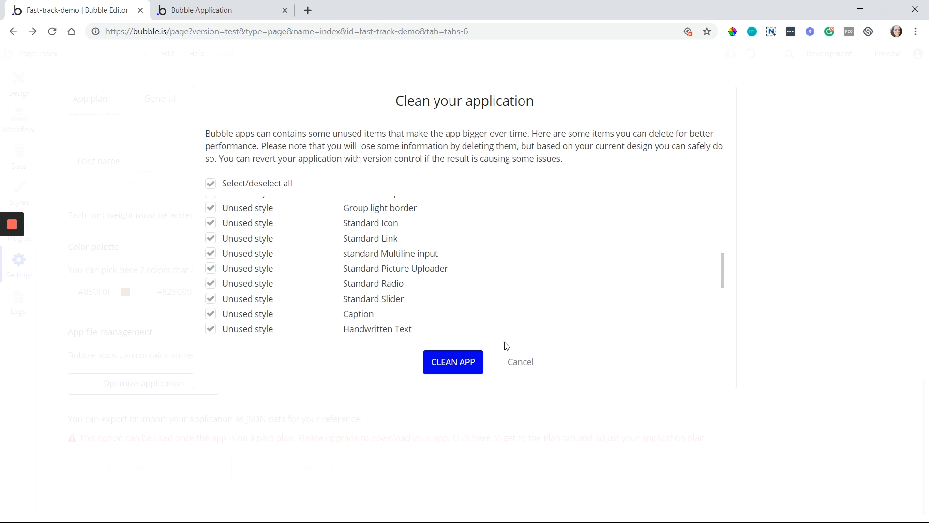
pyautogui.click(517, 363)
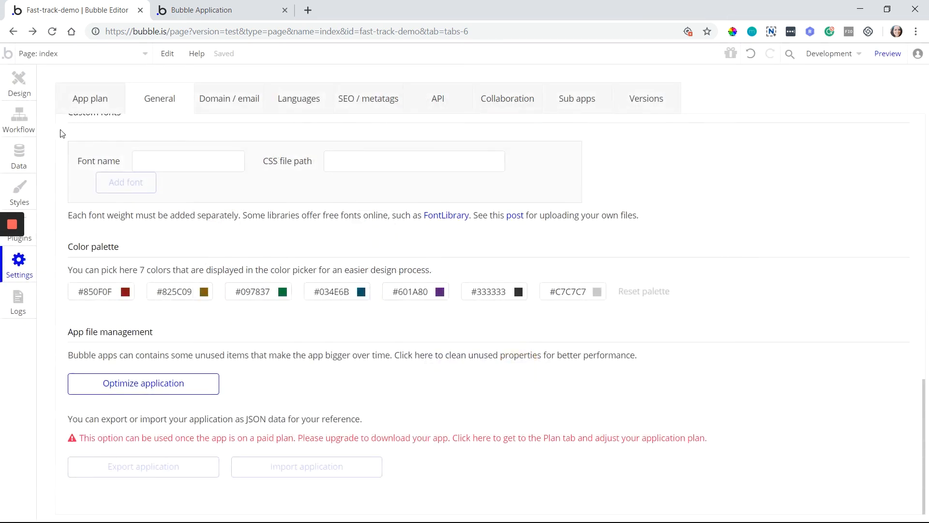
pyautogui.click(30, 158)
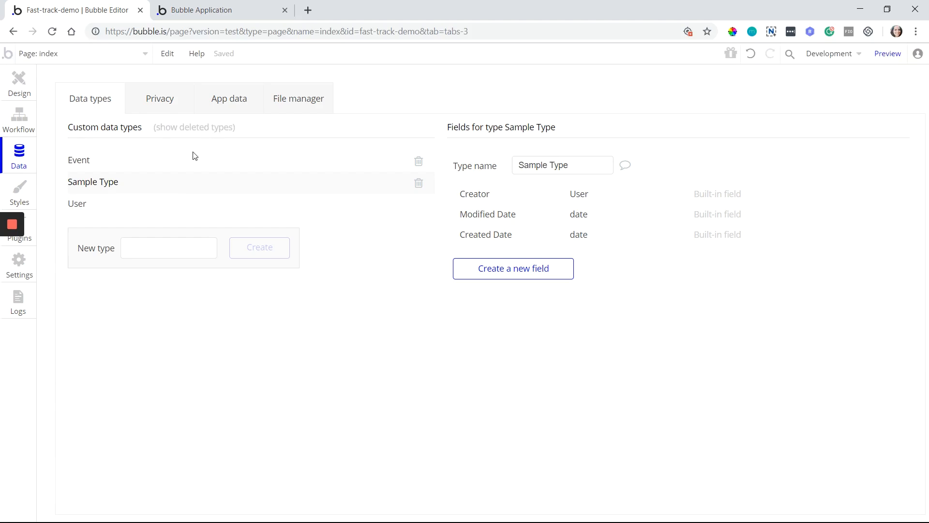
# Select the User type and show its deleted fields First Name and Profile Picture, then hide them
pyautogui.click(133, 208)
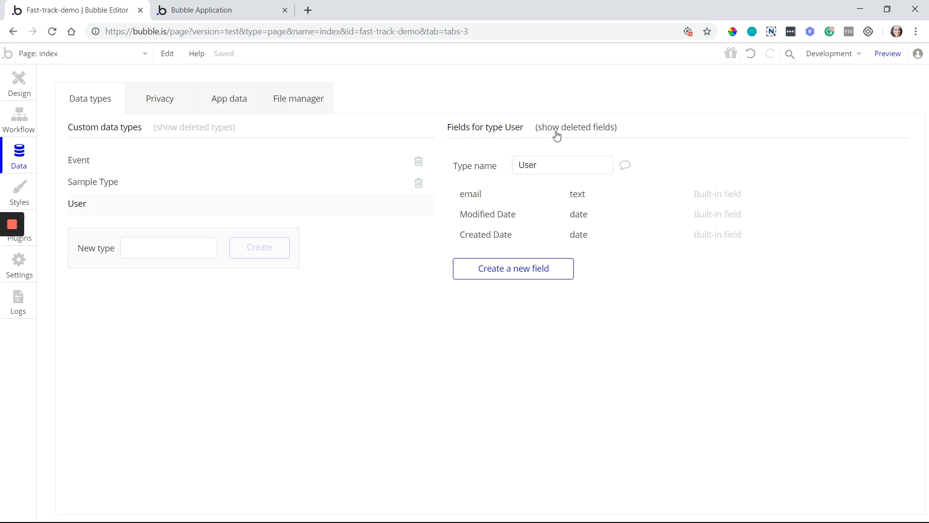
pyautogui.click(604, 131)
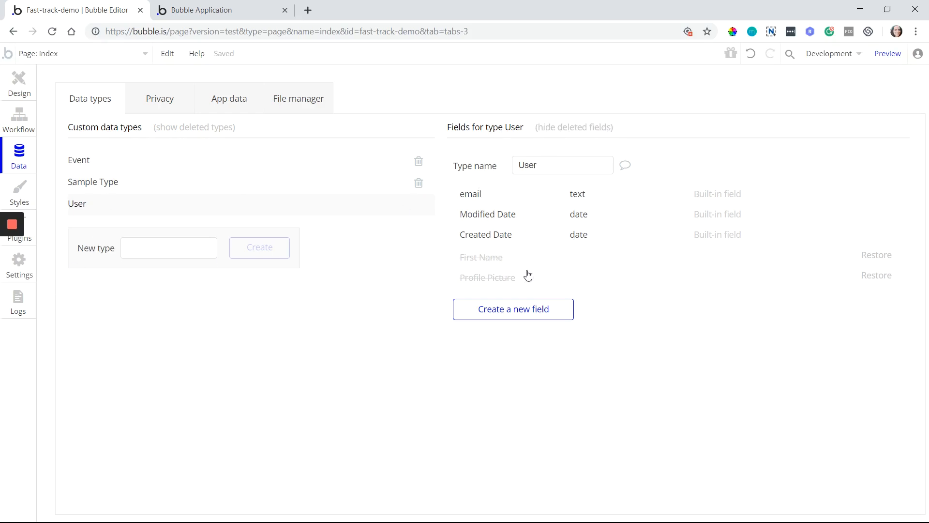
pyautogui.click(553, 130)
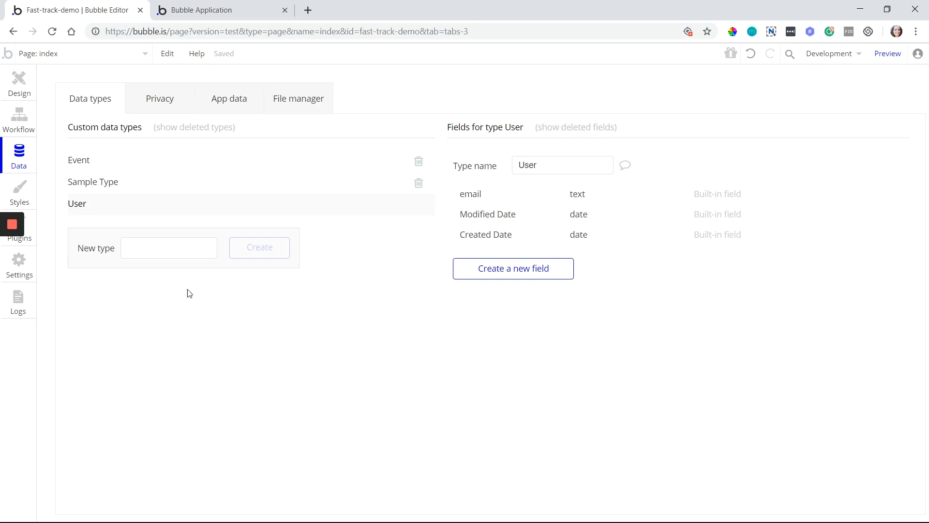
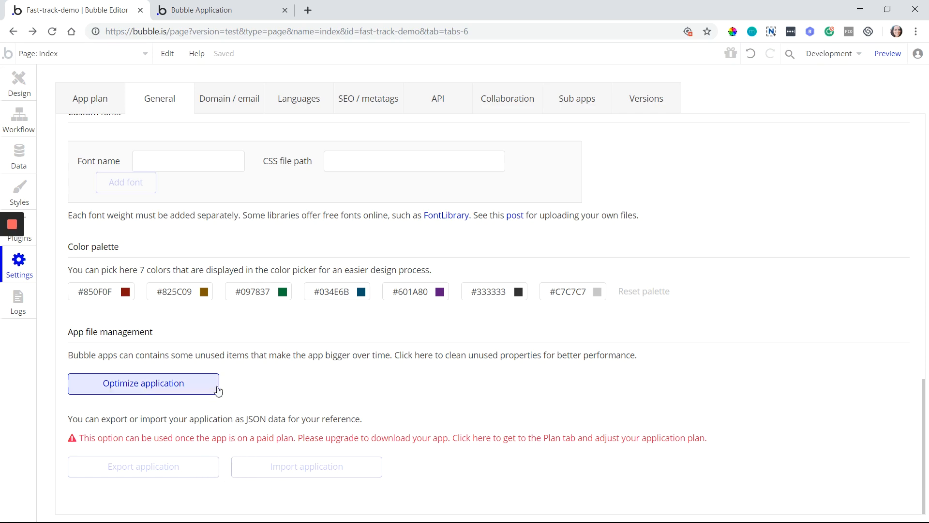
# Return to the top of the General settings and switch to the Domain / email settings
pyautogui.scroll(15, 241, 388)
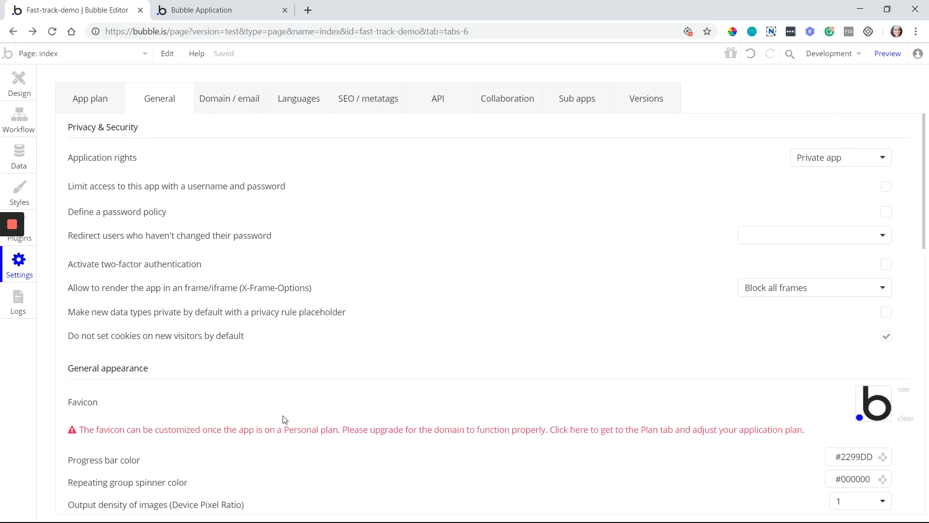
pyautogui.click(255, 99)
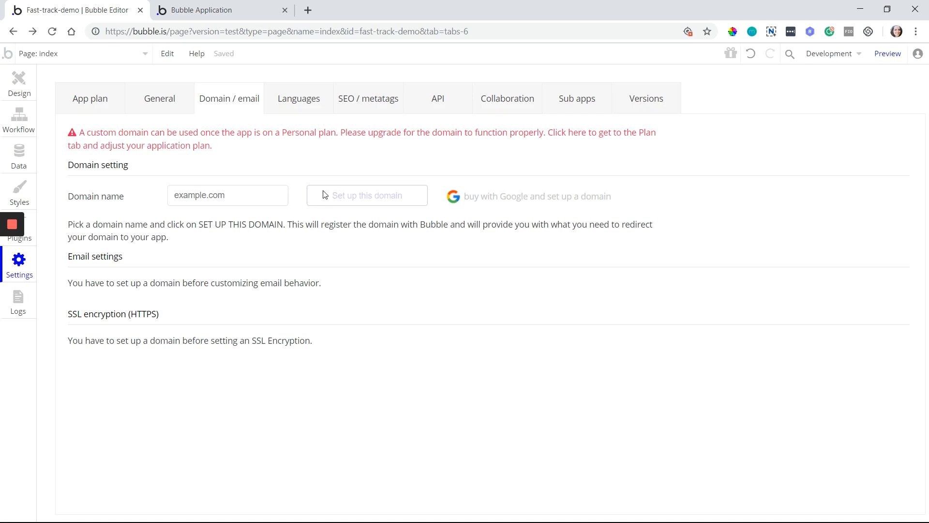
pyautogui.click(271, 196)
# Go back to the page design and delete the Text A element
pyautogui.click(22, 121)
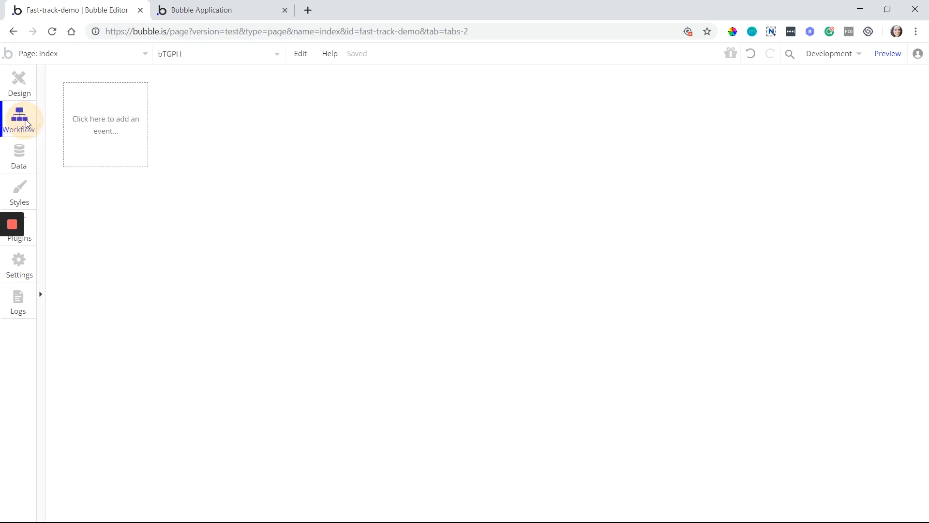
pyautogui.click(24, 83)
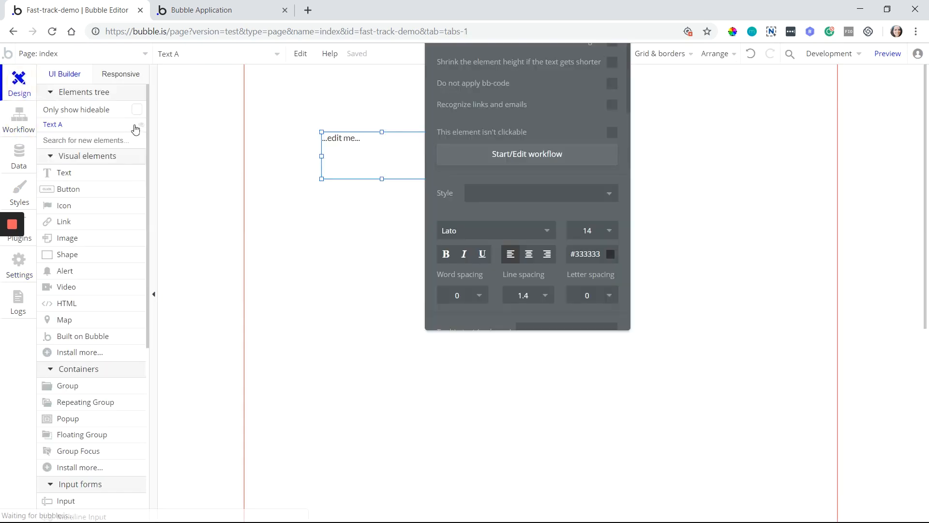
pyautogui.click(346, 157)
pyautogui.press('Delete')
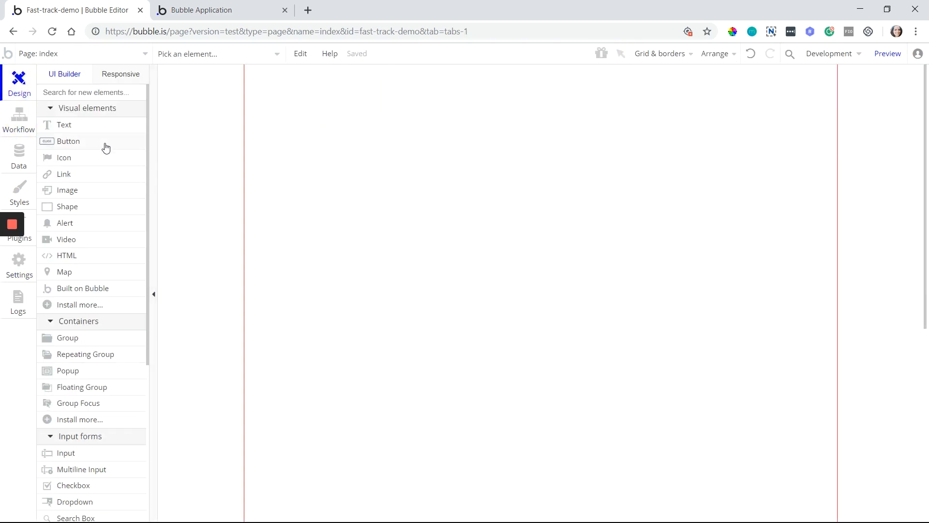
# Draw a new button, apply the Success Button style, and label it 'send email'
pyautogui.click(104, 140)
pyautogui.moveTo(276, 96); pyautogui.dragTo(382, 117)
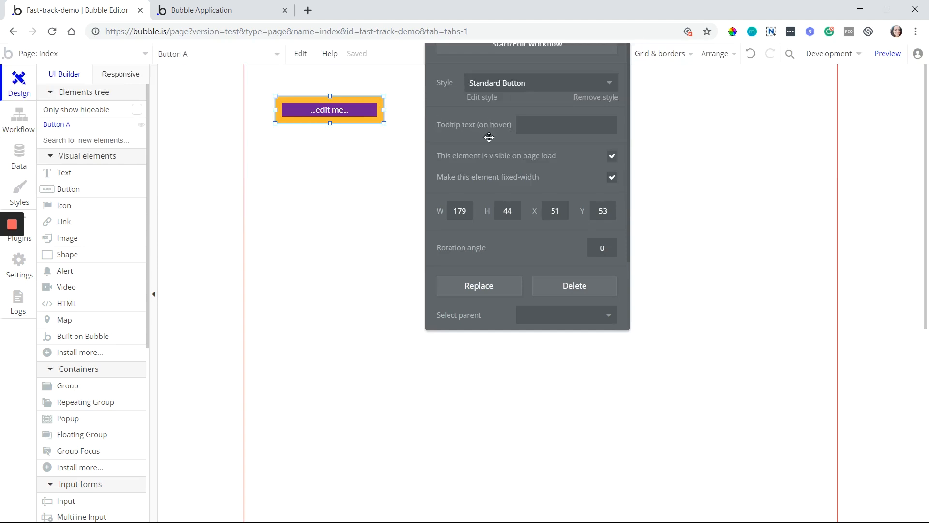
pyautogui.click(498, 125)
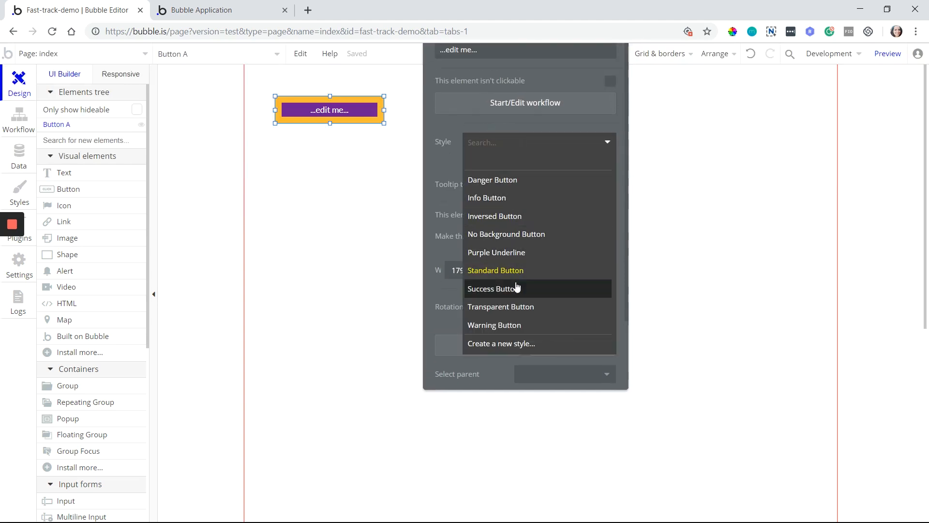
pyautogui.click(543, 289)
pyautogui.scroll(2, 510, 68)
pyautogui.click(533, 120)
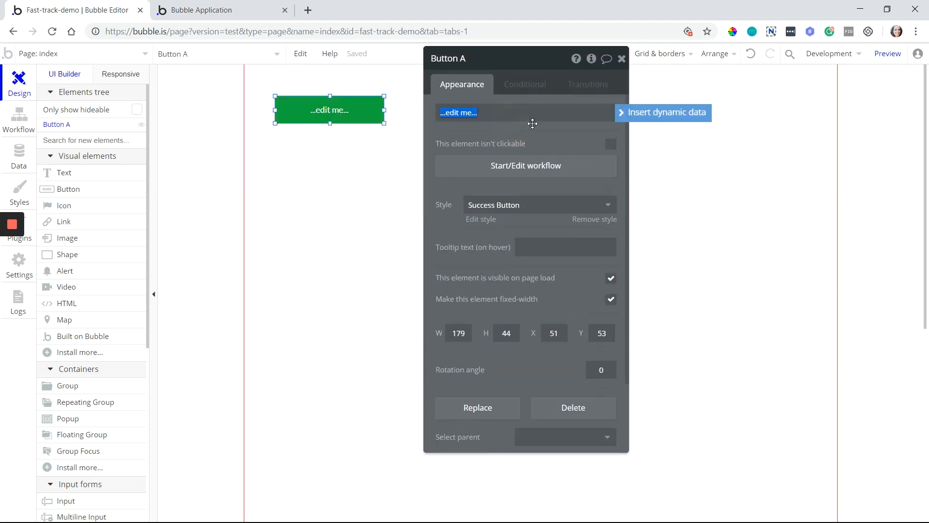
pyautogui.write('send email')
# Start the send email button's workflow and add an Email > Send email action
pyautogui.click(555, 166)
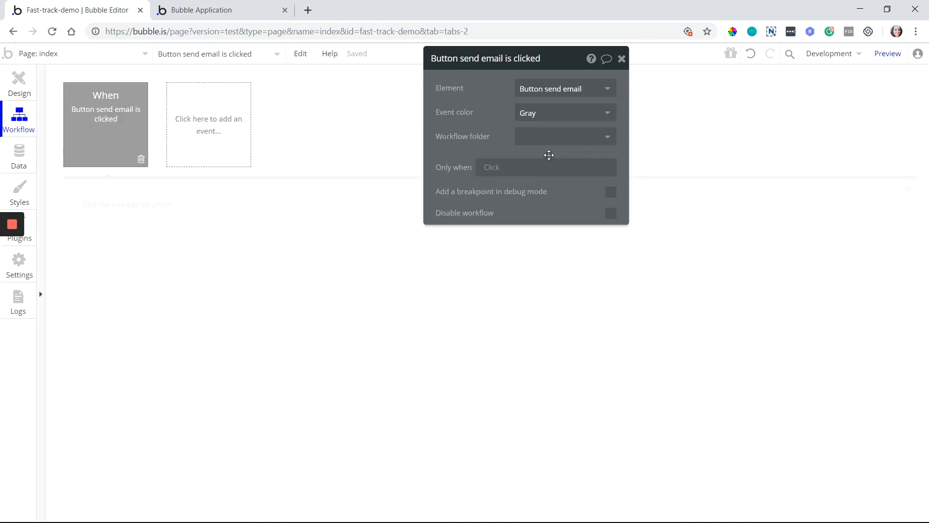
pyautogui.click(131, 204)
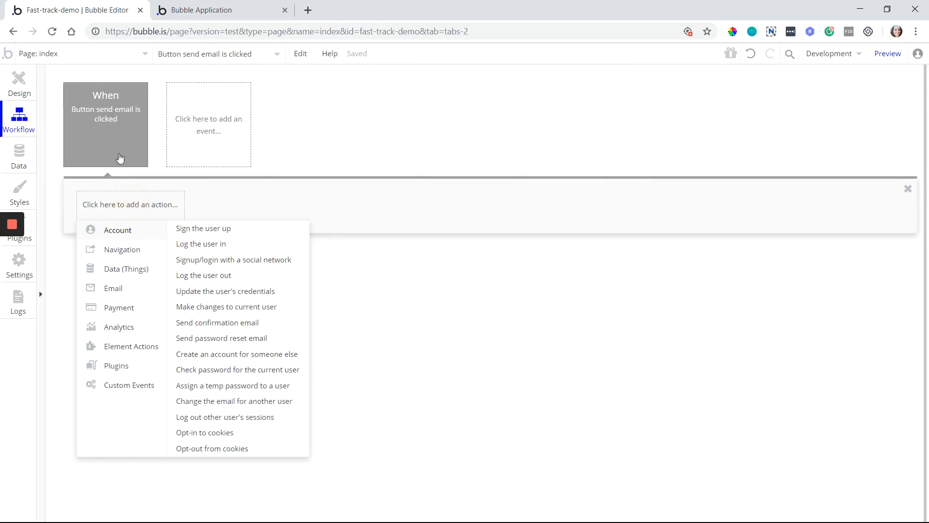
pyautogui.moveTo(116, 290)
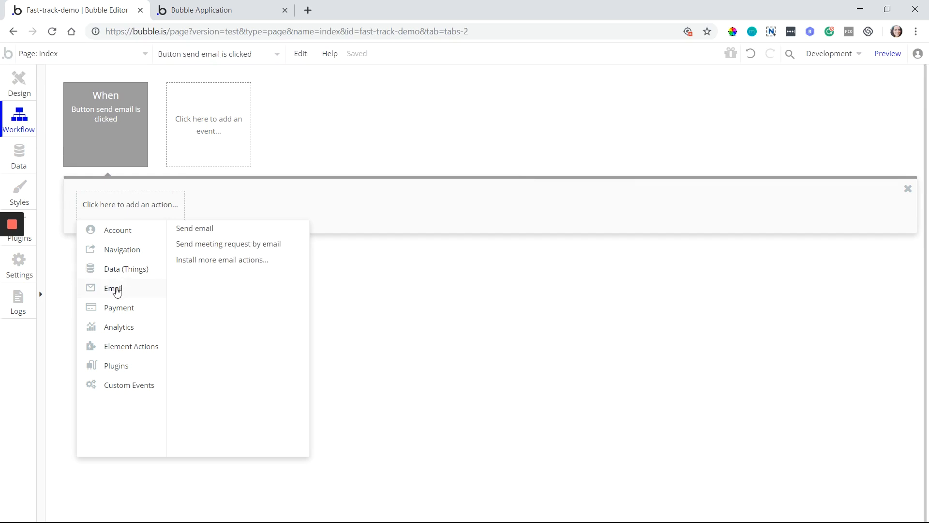
pyautogui.click(235, 236)
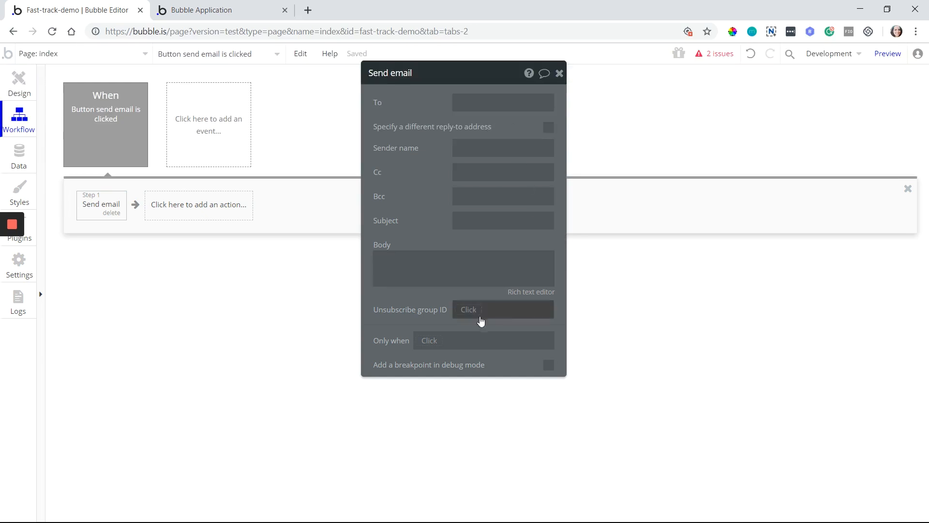
# Navigate back through the editor history to the button's design view
pyautogui.click(6, 30)
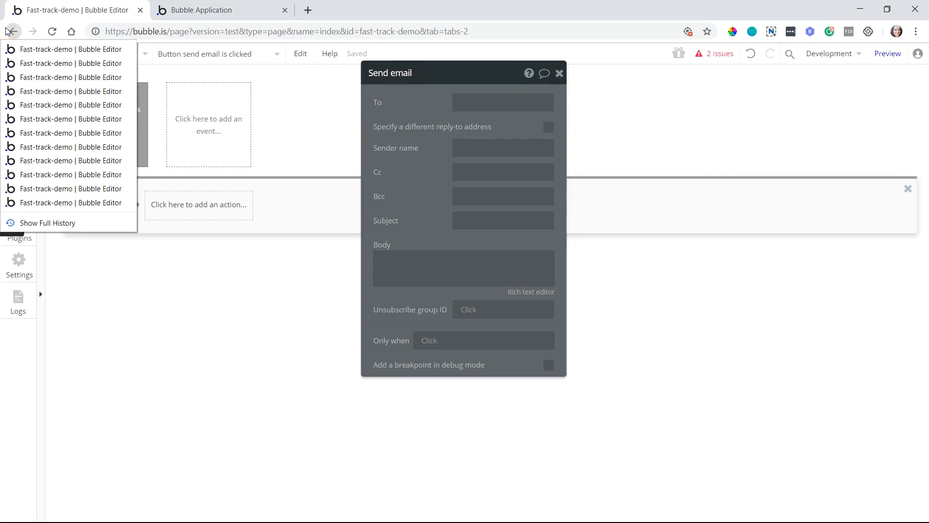
pyautogui.click(7, 31)
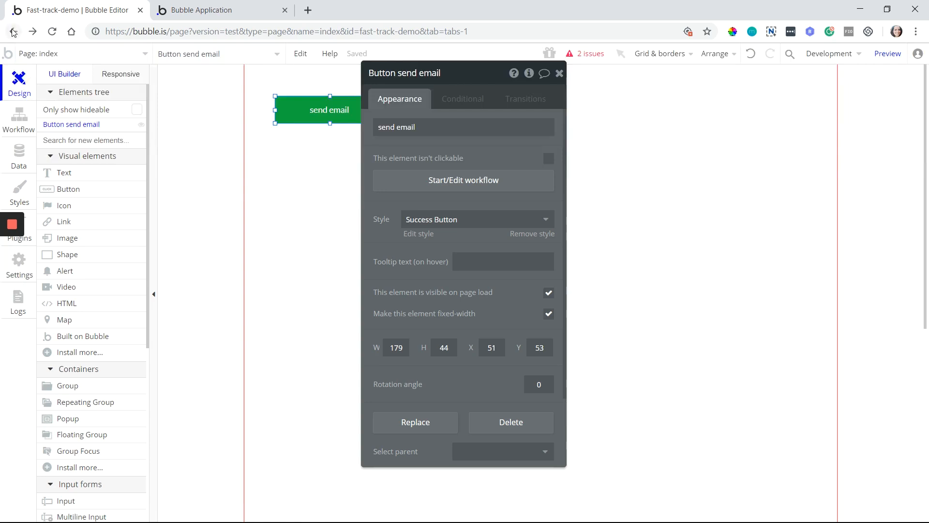
pyautogui.click(13, 32)
# Return to the coaching app's Domain / email settings and highlight its custom domain name
pyautogui.click(15, 32)
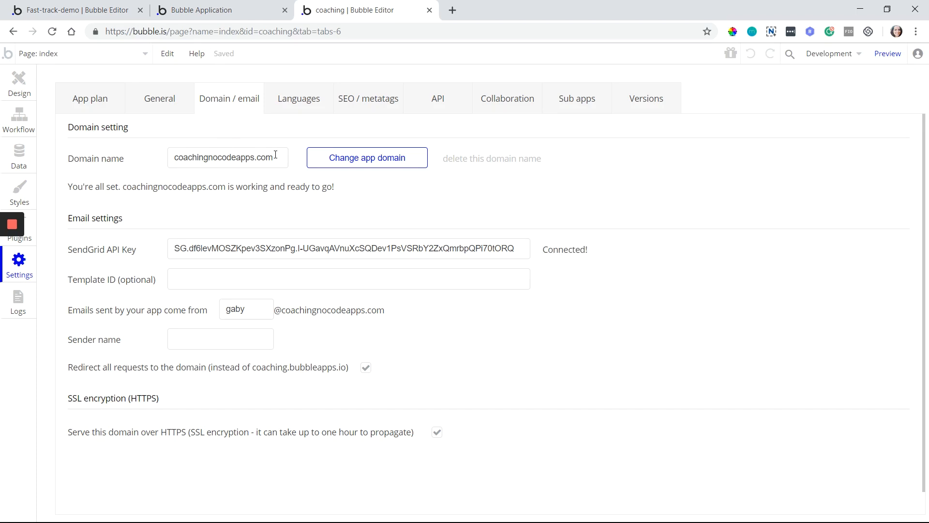
pyautogui.moveTo(279, 156); pyautogui.dragTo(162, 157)
pyautogui.moveTo(252, 255)
pyautogui.moveTo(175, 251)
pyautogui.click(193, 338)
pyautogui.write('G')
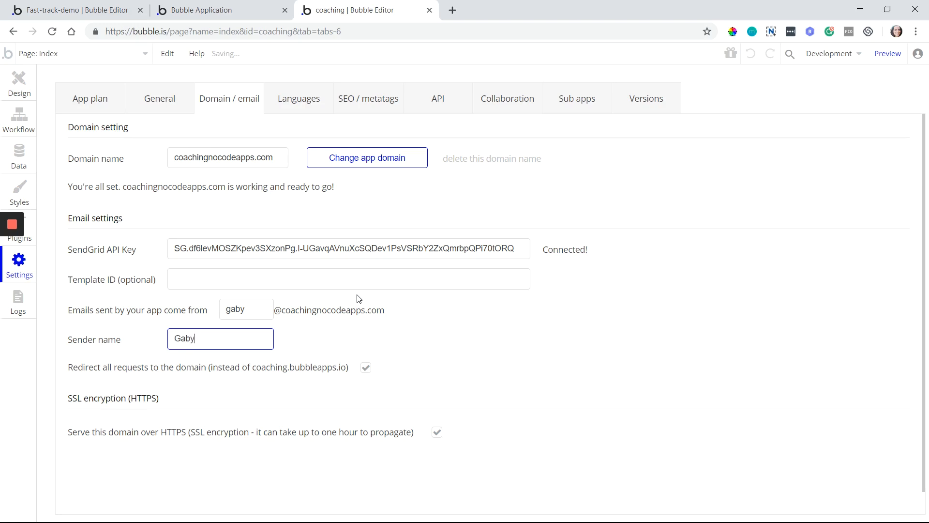
pyautogui.write('aby')
pyautogui.press('BackSpace')
pyautogui.press('BackSpace')
pyautogui.write('port')
pyautogui.moveTo(263, 313); pyautogui.dragTo(173, 339)
pyautogui.press('BackSpace')
pyautogui.click(419, 336)
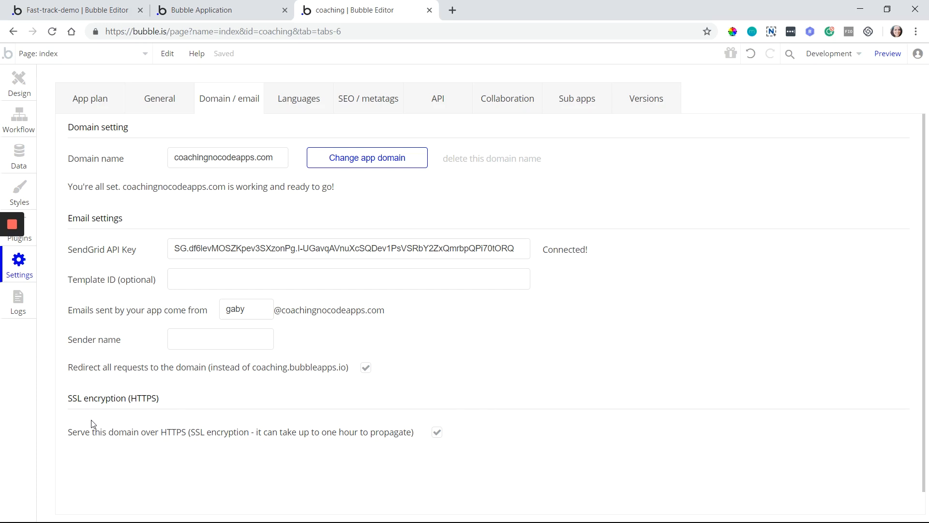
# View the test version's password-protected run page, select its URL, then return to Fast-track-demo
pyautogui.click(268, 8)
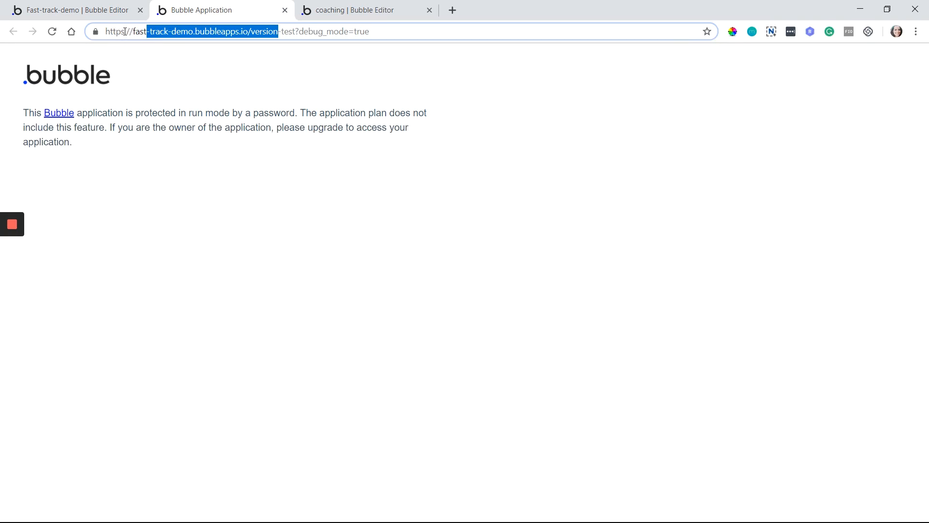
pyautogui.tripleClick(182, 32)
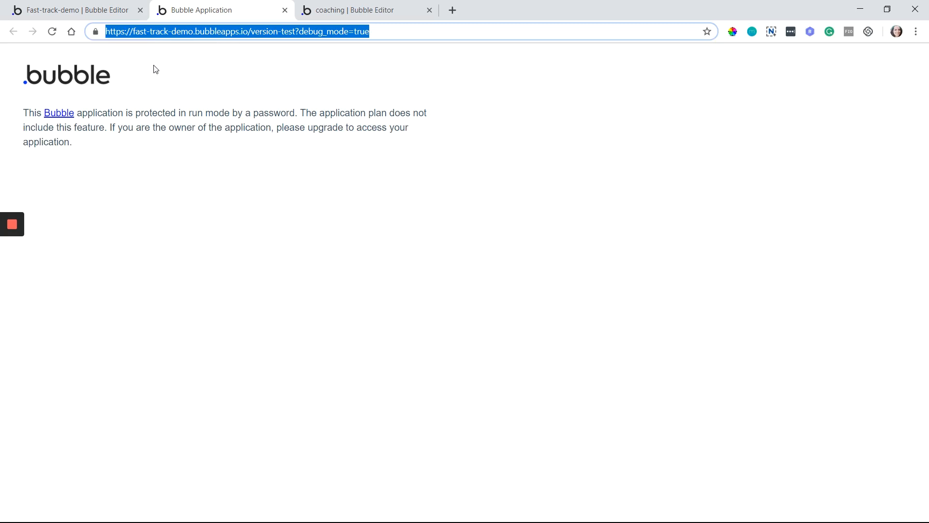
pyautogui.click(113, 8)
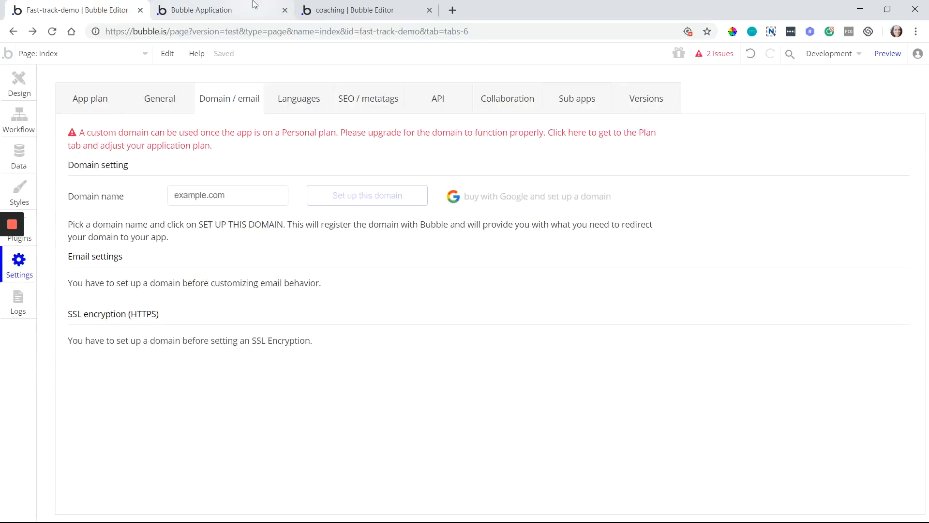
# Compare with the coaching app, then show Fast-track-demo's Languages settings with English (en_us) primary
pyautogui.click(369, 4)
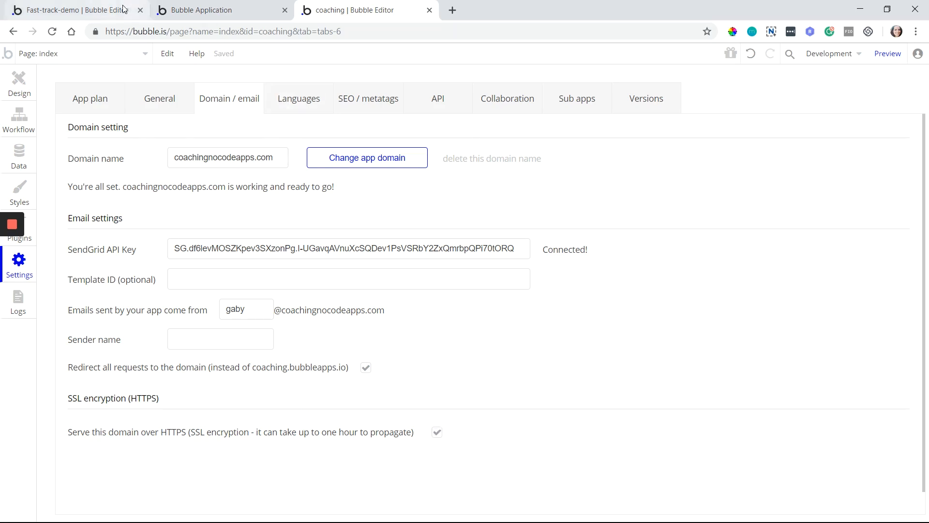
pyautogui.click(88, 9)
pyautogui.click(301, 99)
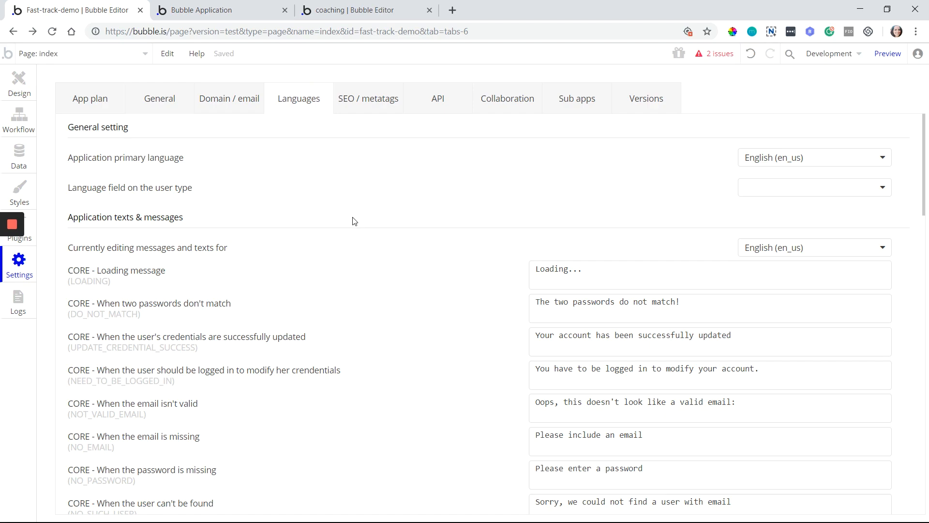
pyautogui.scroll(-11, 358, 224)
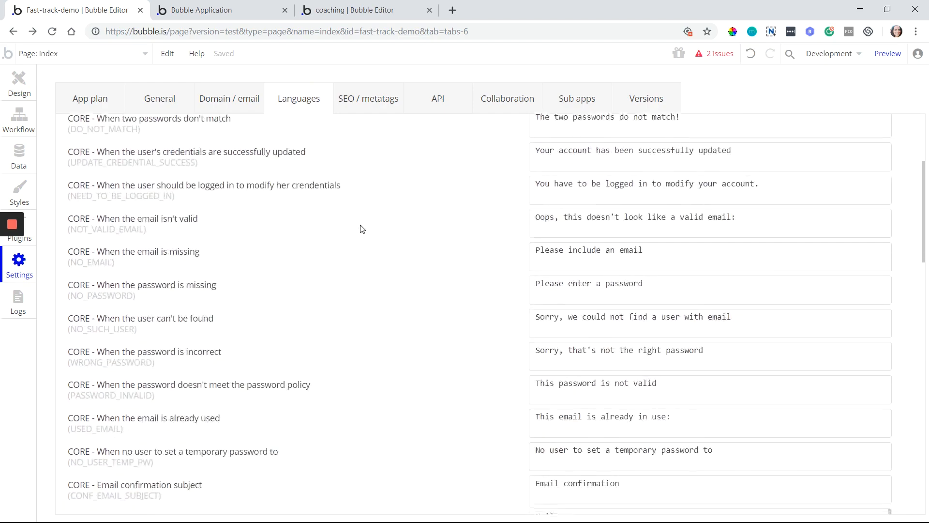
pyautogui.scroll(-11, 363, 227)
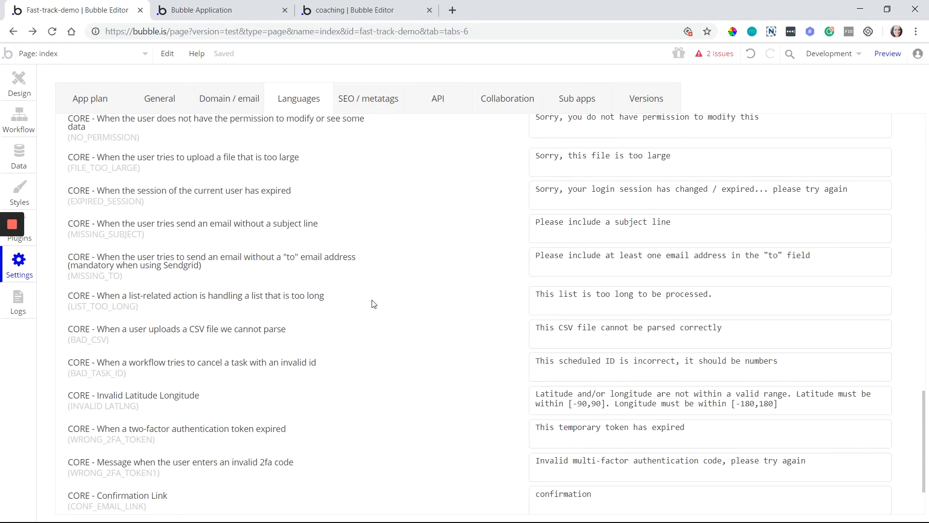
pyautogui.scroll(4, 375, 304)
pyautogui.scroll(6, 377, 304)
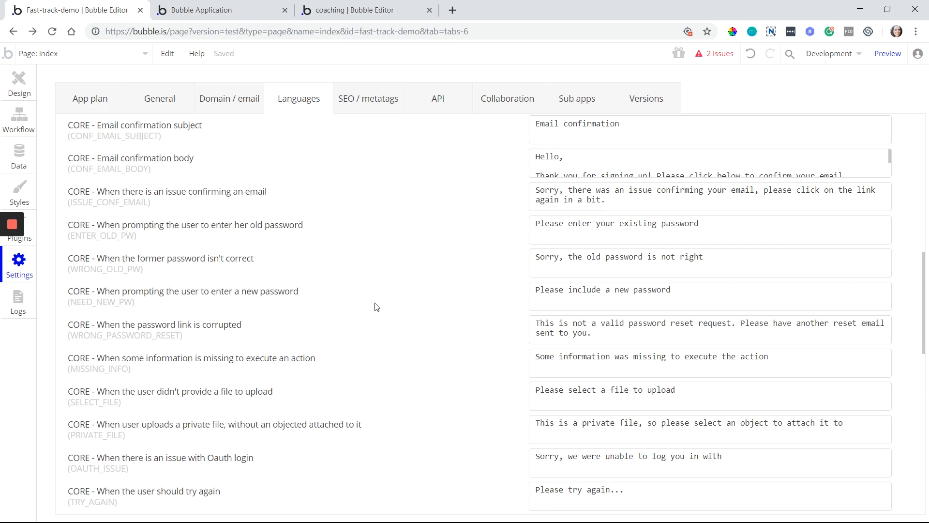
pyautogui.scroll(1, 377, 307)
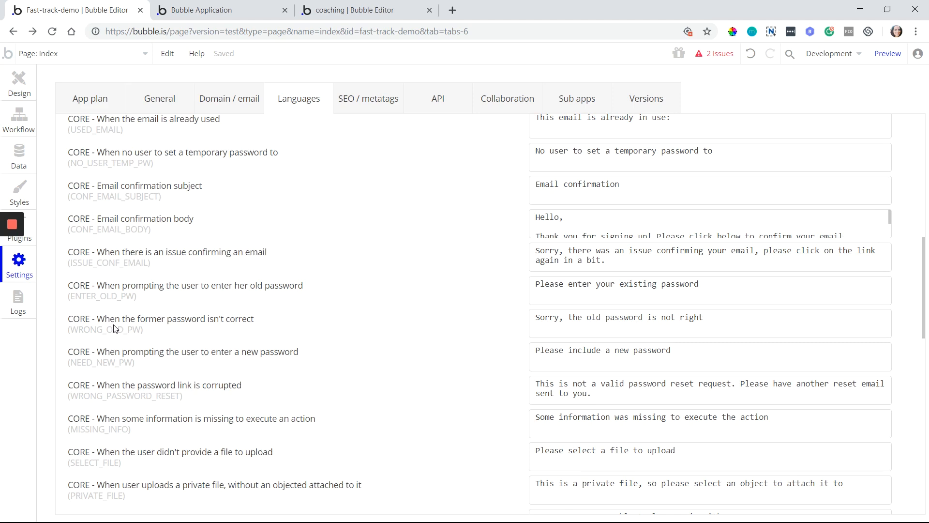
pyautogui.scroll(1, 356, 315)
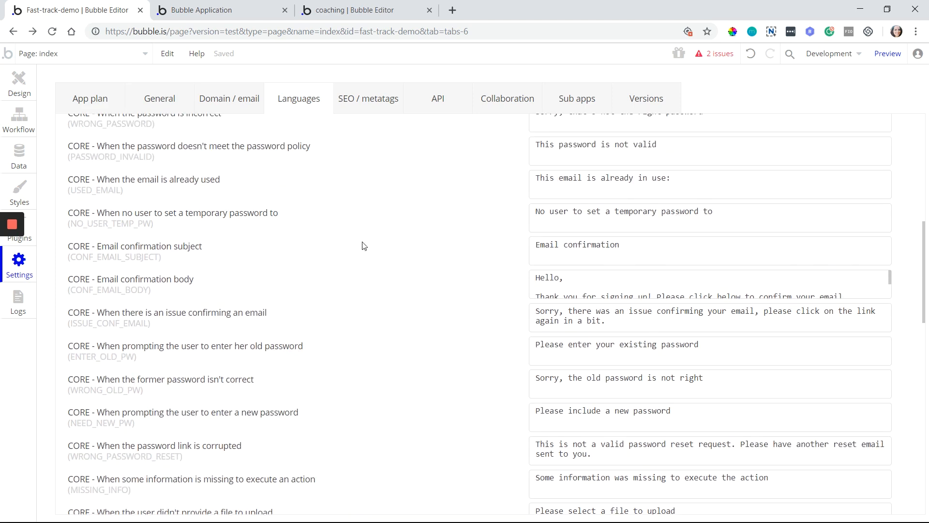
pyautogui.scroll(1, 333, 266)
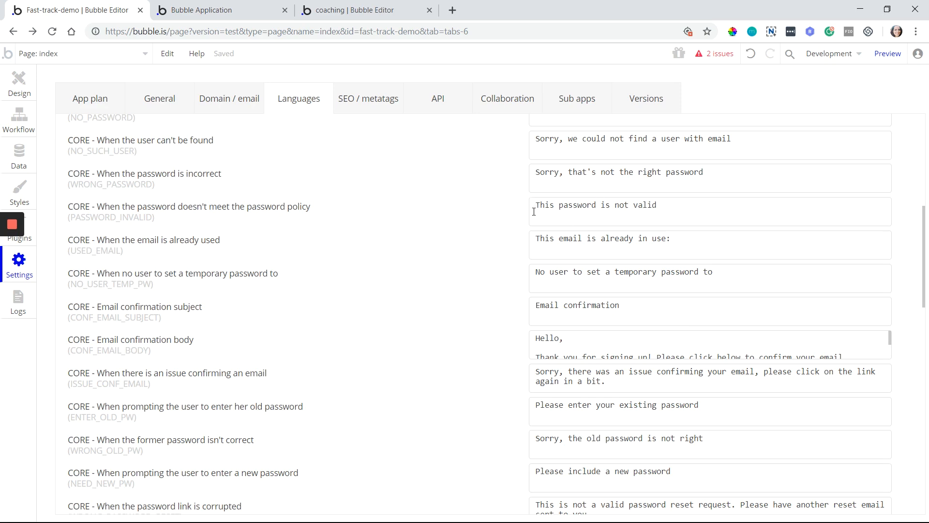
pyautogui.scroll(3, 581, 233)
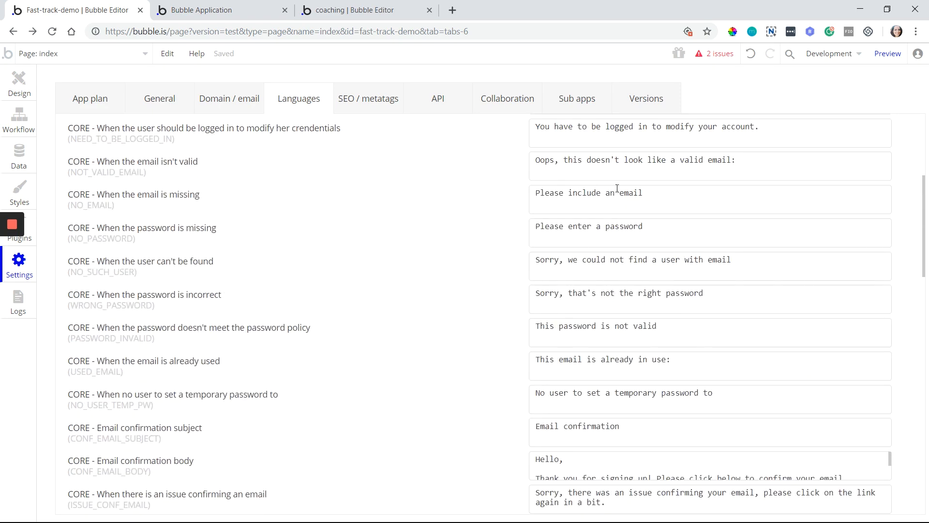
pyautogui.scroll(-3, 617, 188)
pyautogui.scroll(8, 682, 251)
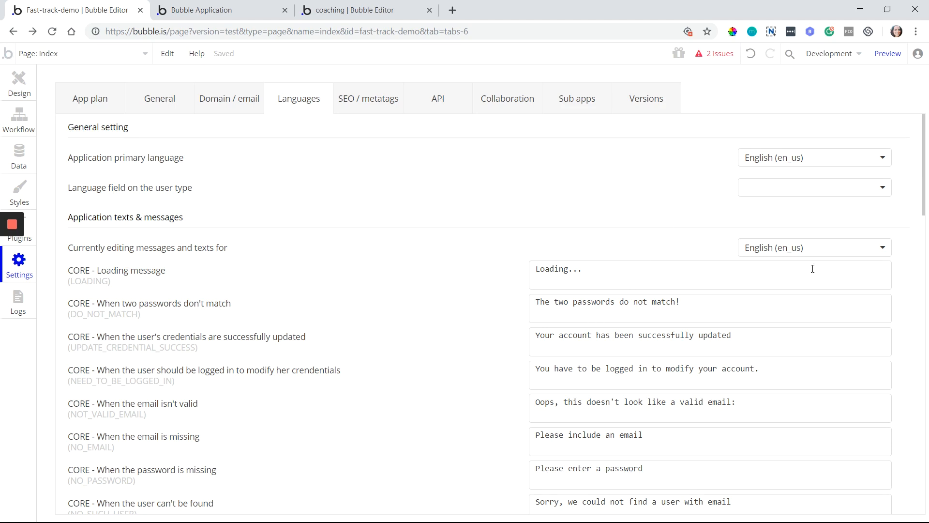
pyautogui.click(808, 247)
pyautogui.scroll(-2, 808, 342)
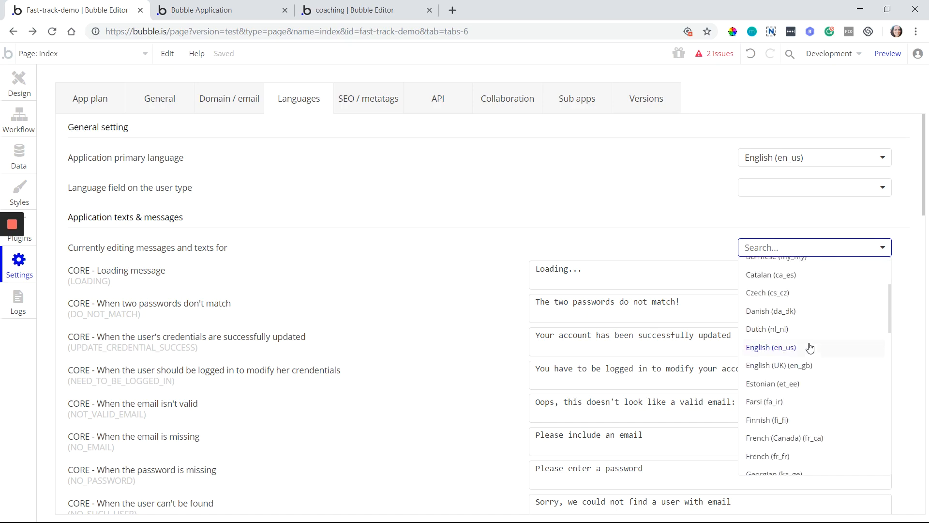
pyautogui.scroll(-1, 786, 395)
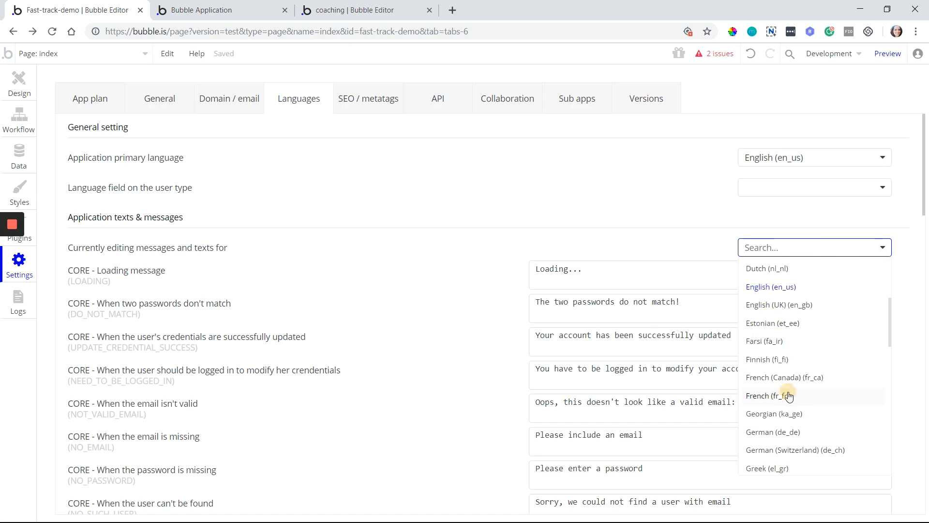
pyautogui.click(769, 395)
pyautogui.scroll(-8, 634, 239)
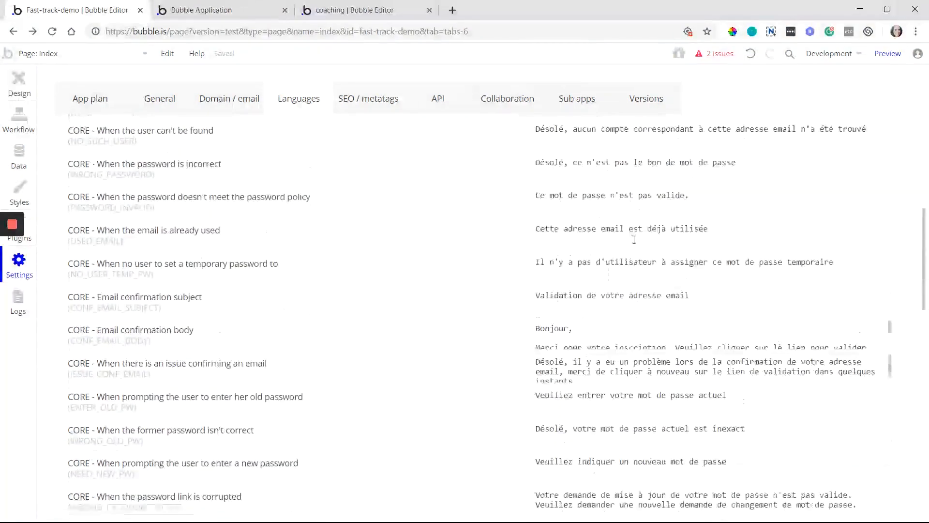
pyautogui.scroll(-10, 634, 240)
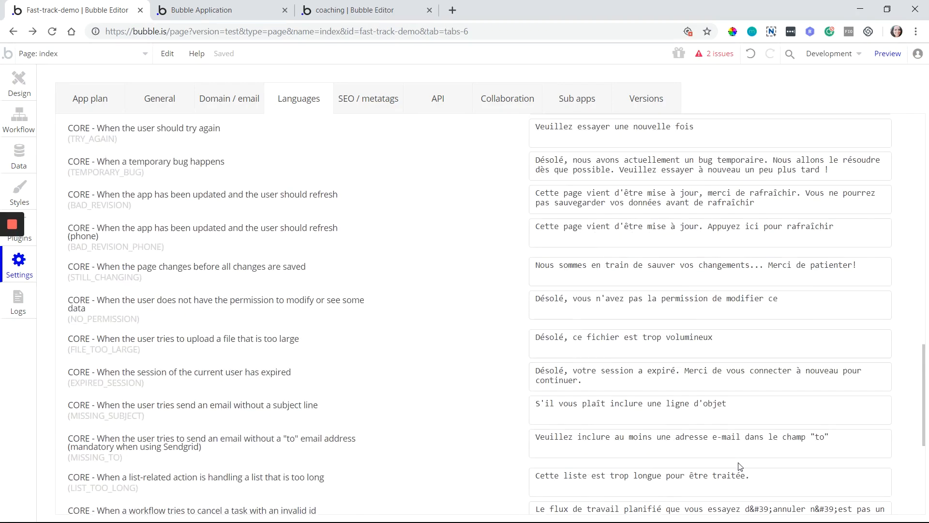
pyautogui.scroll(-3, 741, 466)
pyautogui.scroll(20, 748, 460)
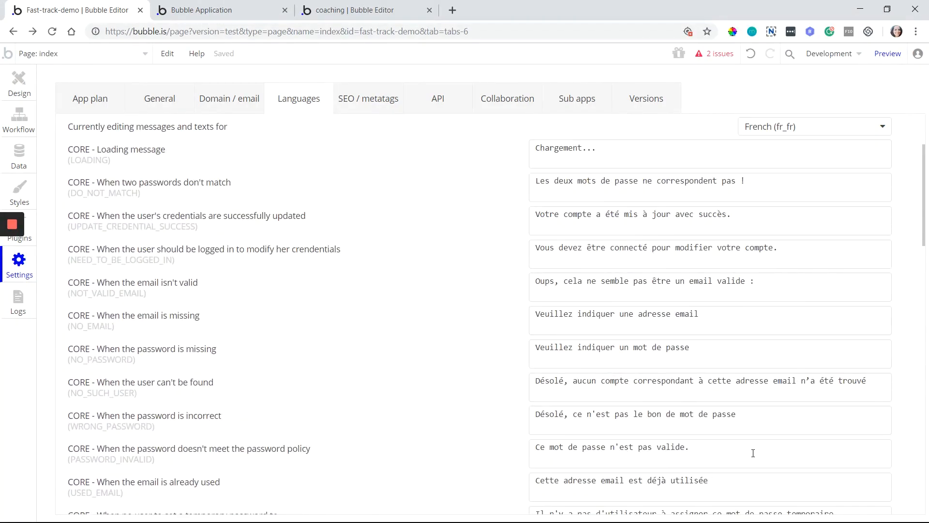
pyautogui.scroll(3, 753, 453)
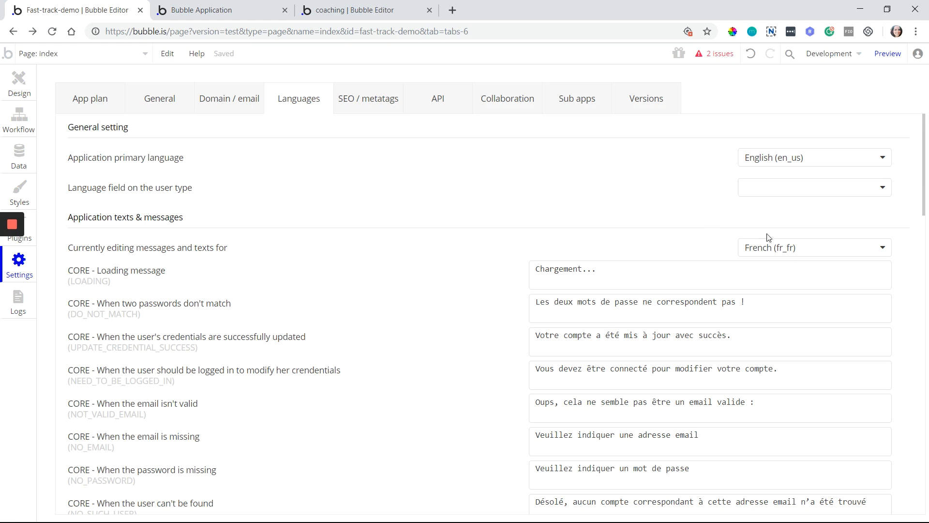
pyautogui.click(782, 245)
pyautogui.scroll(-2, 840, 373)
pyautogui.click(804, 407)
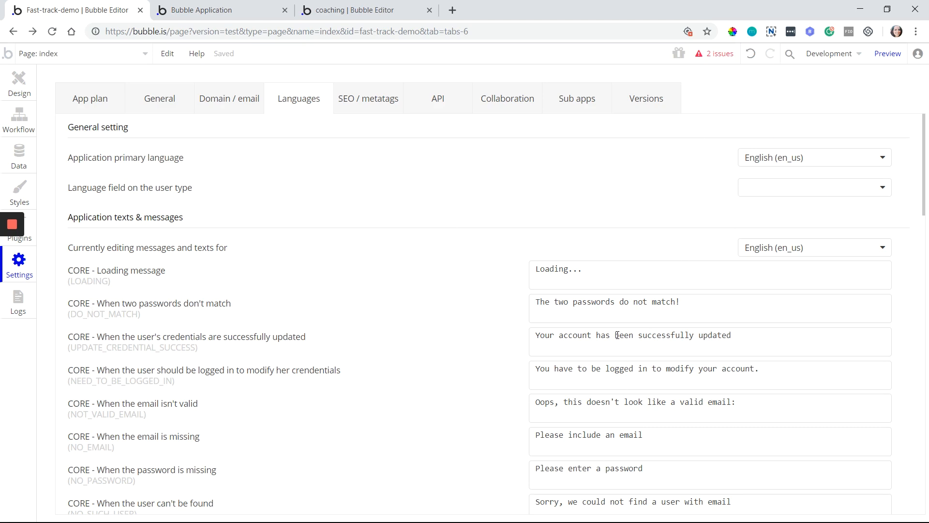
# Check the primary language options without changing them, then view the SEO / metatags settings
pyautogui.click(813, 157)
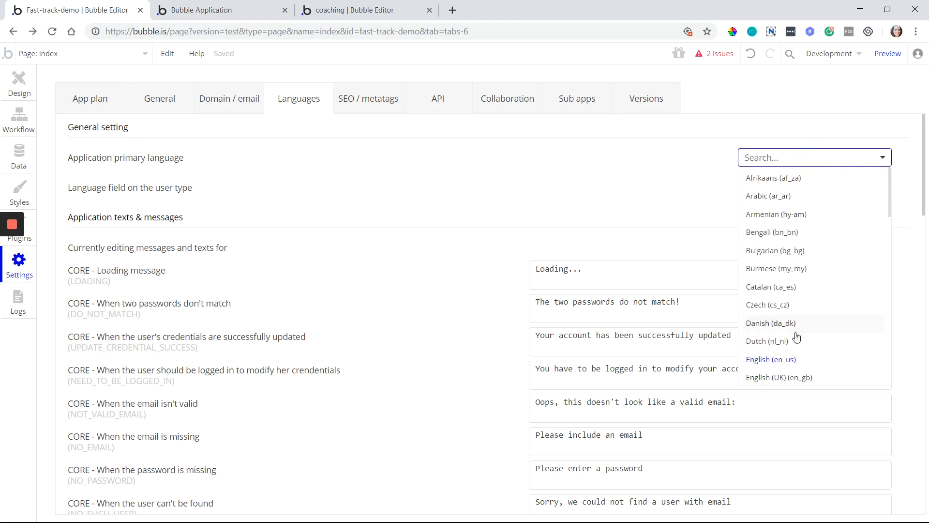
pyautogui.click(663, 178)
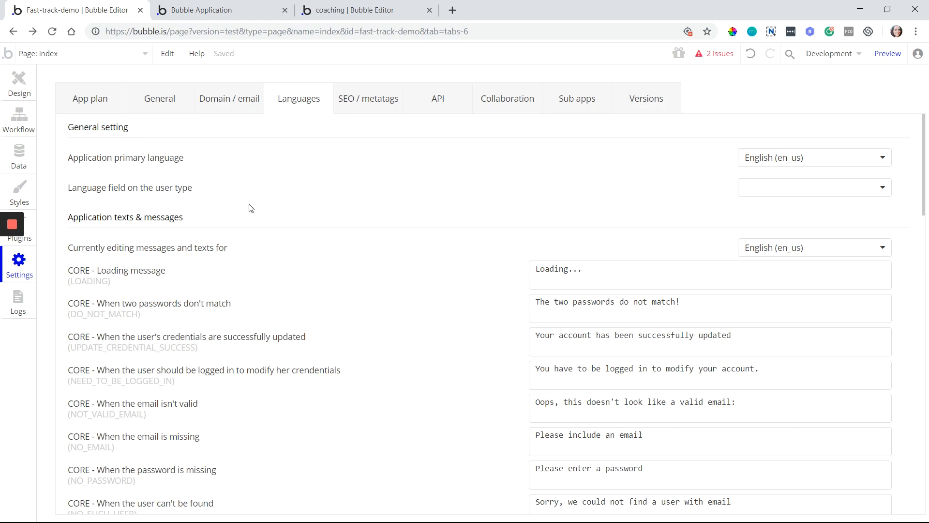
pyautogui.click(394, 99)
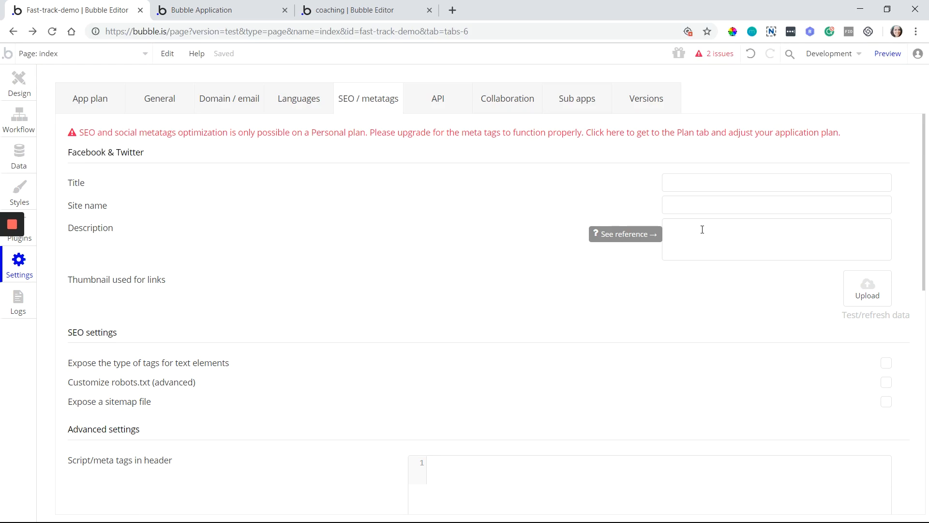
pyautogui.click(697, 183)
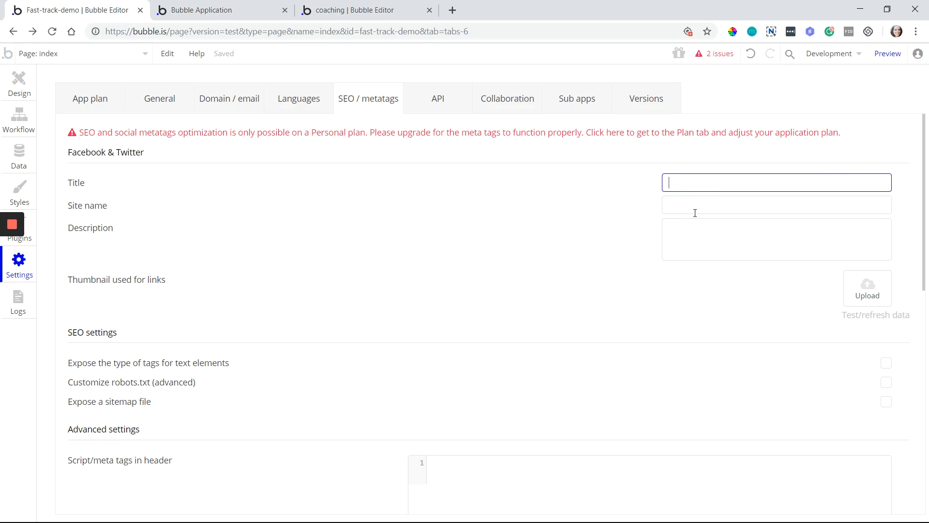
pyautogui.click(694, 240)
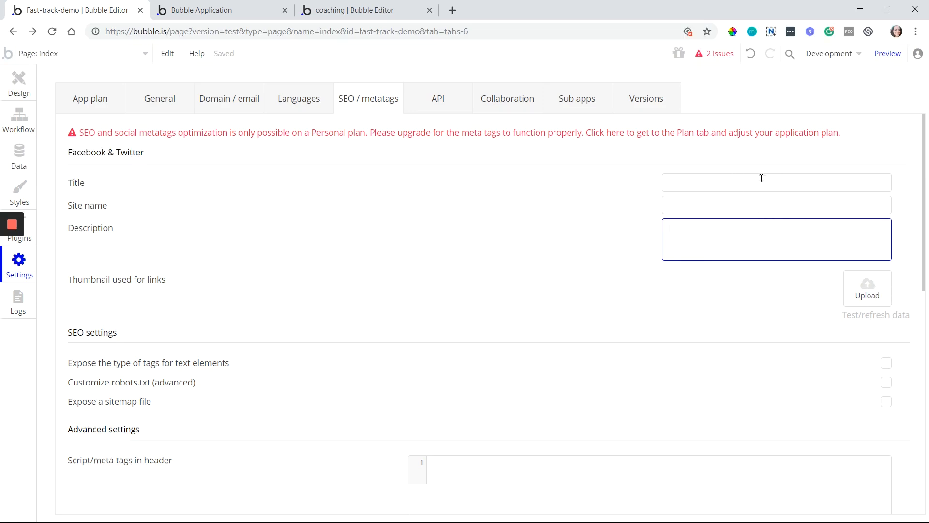
pyautogui.scroll(-2, 562, 304)
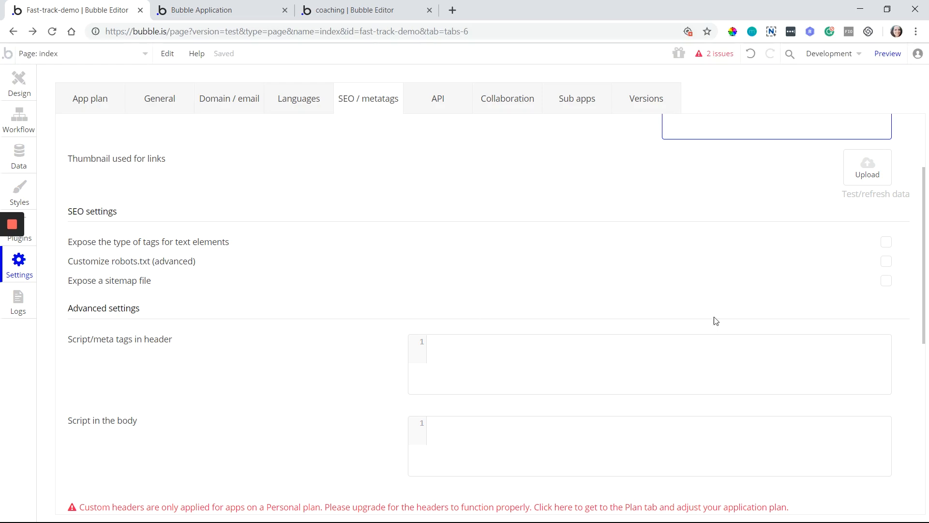
pyautogui.click(892, 265)
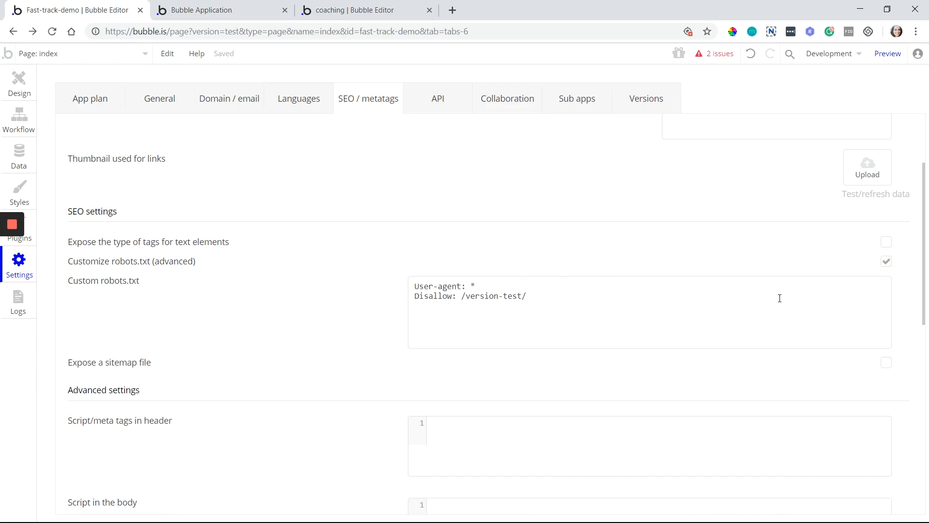
pyautogui.click(891, 263)
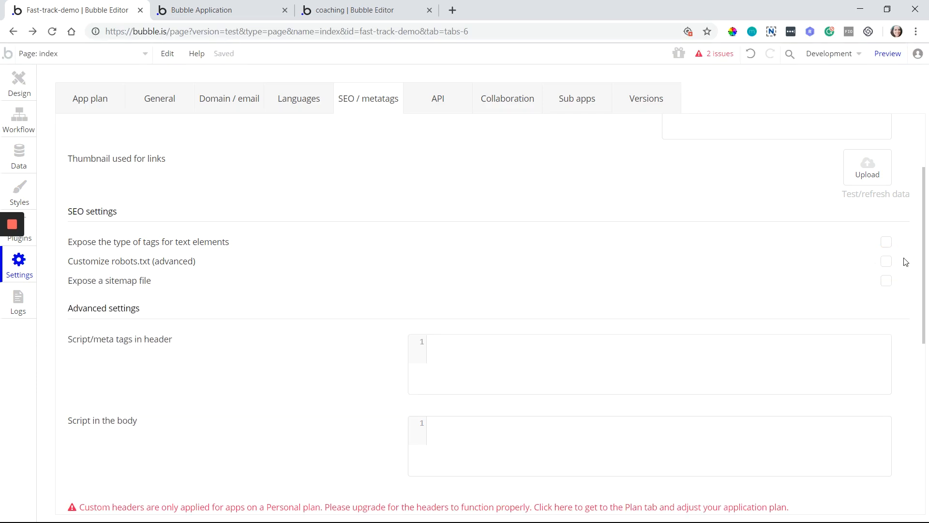
pyautogui.click(889, 285)
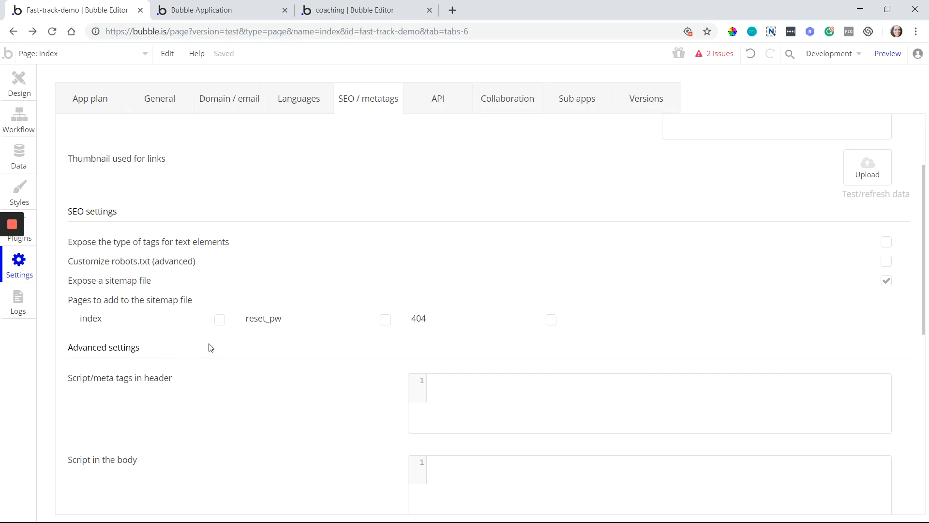
pyautogui.click(886, 281)
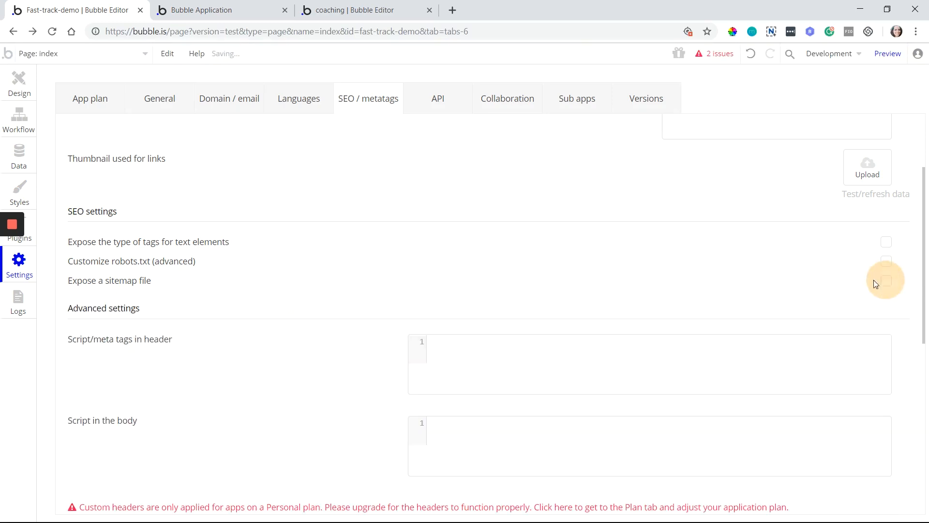
pyautogui.scroll(-1, 268, 393)
pyautogui.scroll(-1, 268, 393)
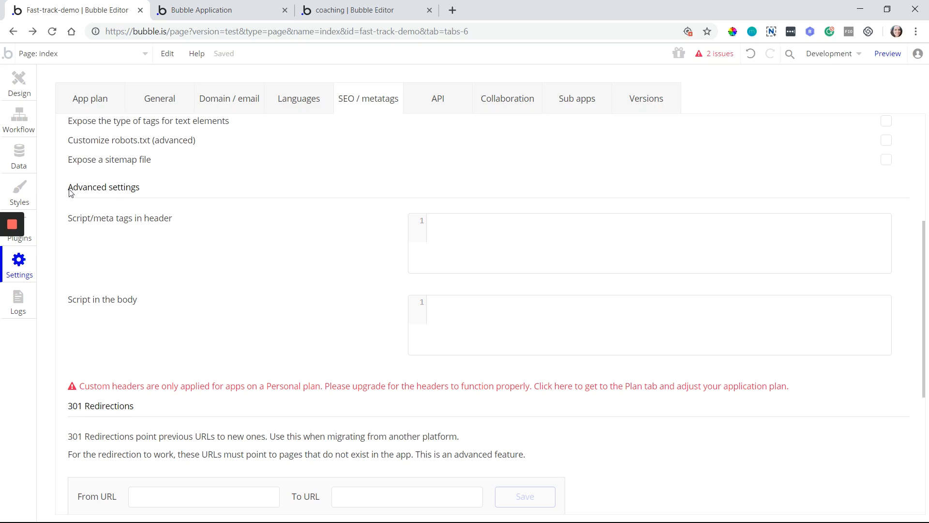
pyautogui.click(501, 247)
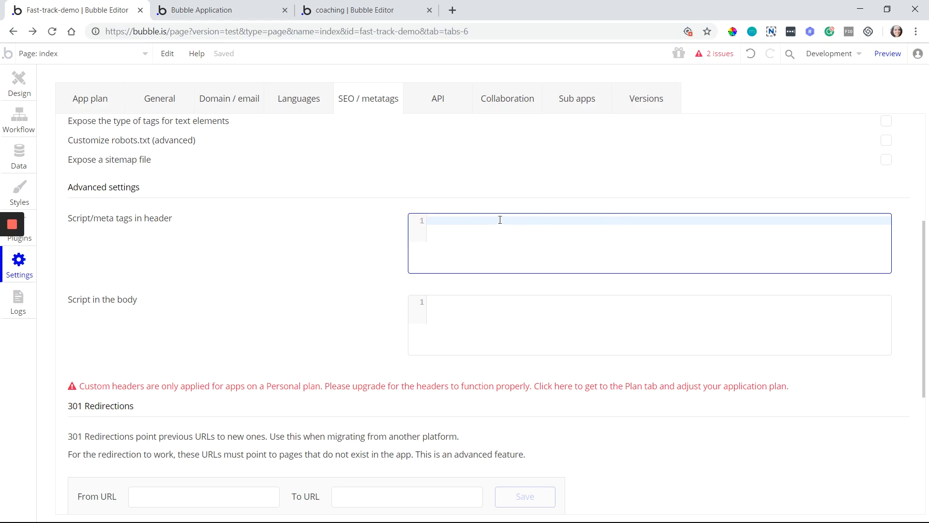
pyautogui.click(460, 328)
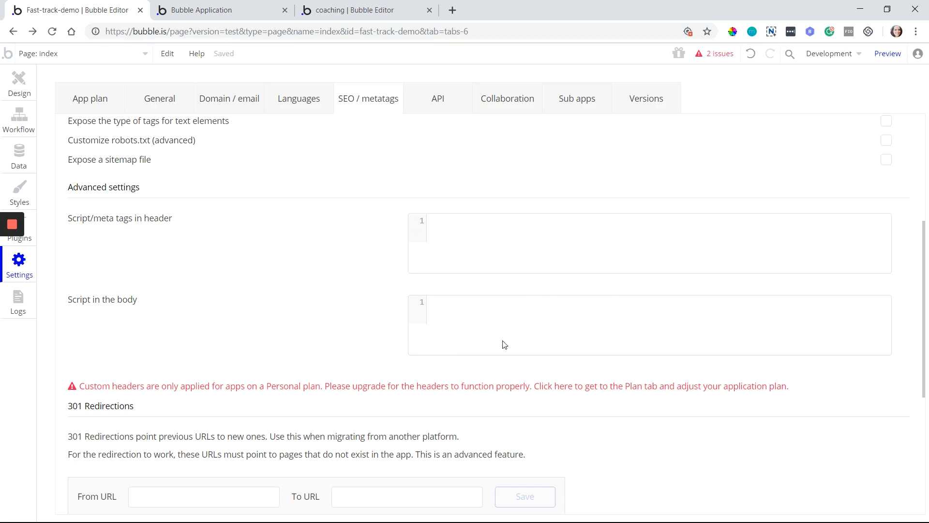
pyautogui.moveTo(482, 269)
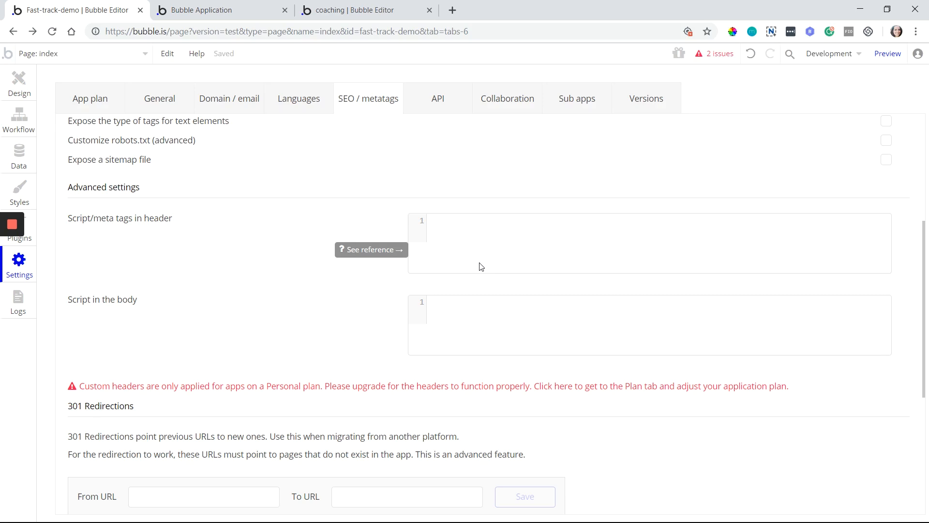
pyautogui.click(15, 87)
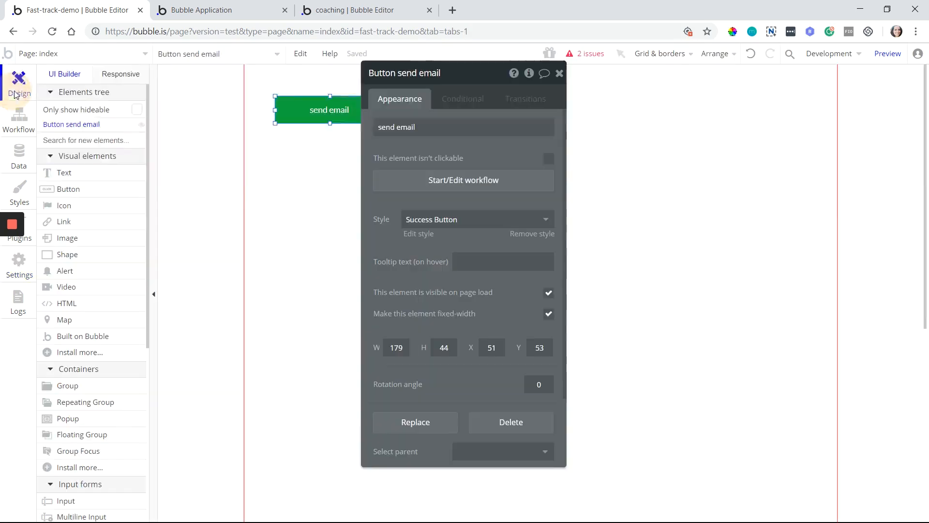
pyautogui.click(602, 167)
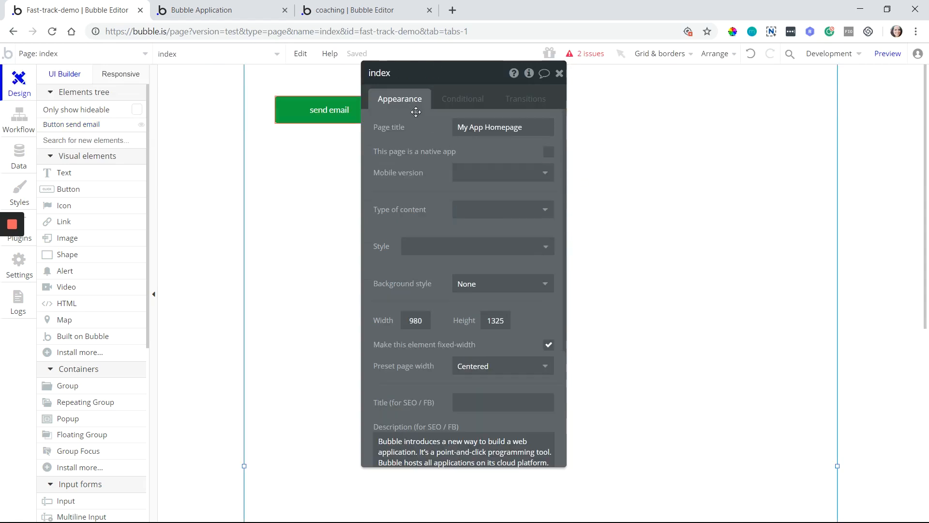
pyautogui.scroll(-3, 388, 353)
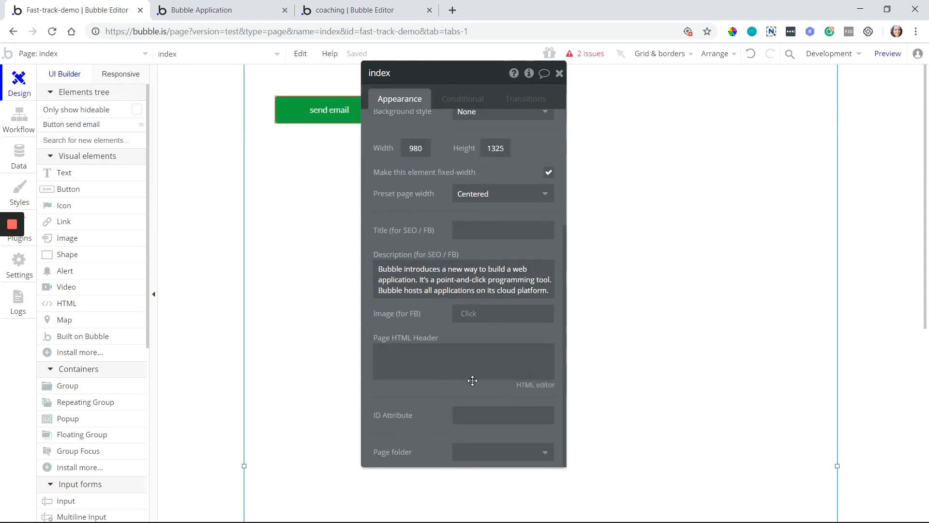
pyautogui.moveTo(380, 358)
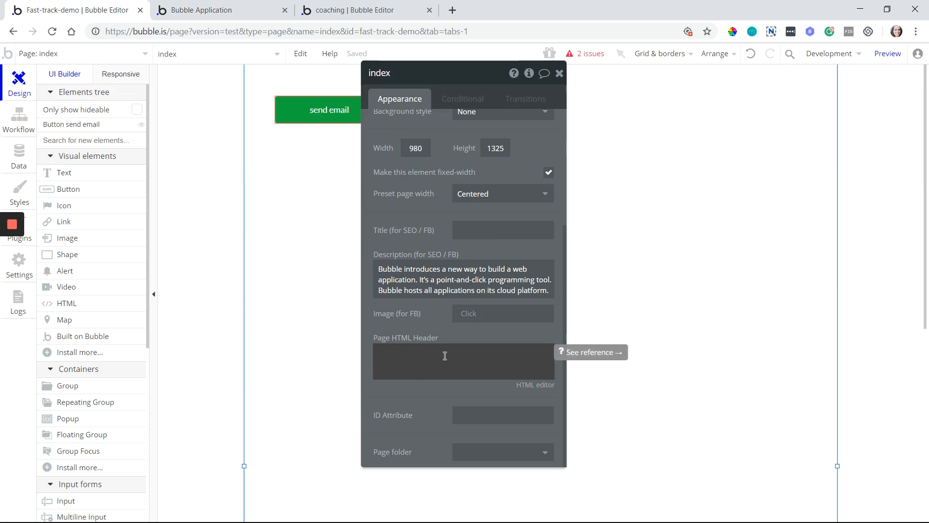
# Place an HTML element, cancel its code editor, delete it, and go back to SEO / metatags
pyautogui.click(87, 303)
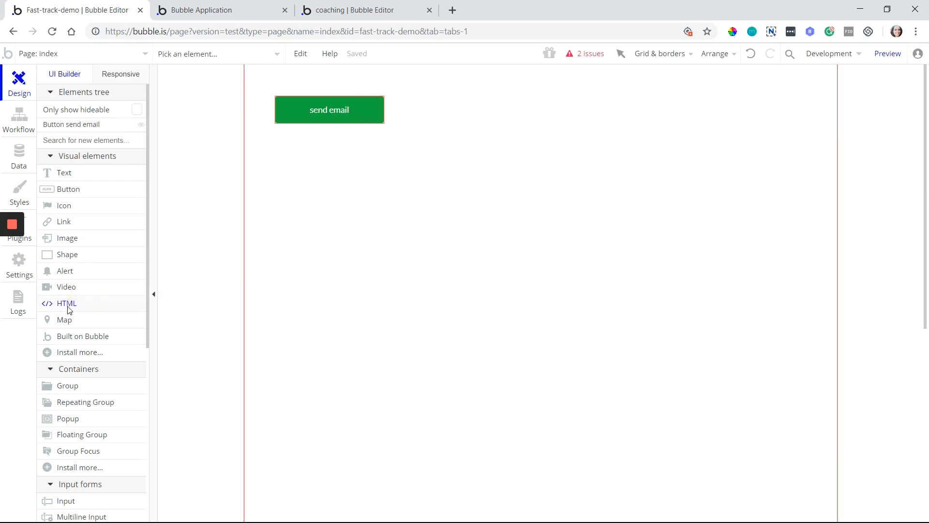
pyautogui.moveTo(309, 185); pyautogui.dragTo(504, 275)
pyautogui.click(537, 160)
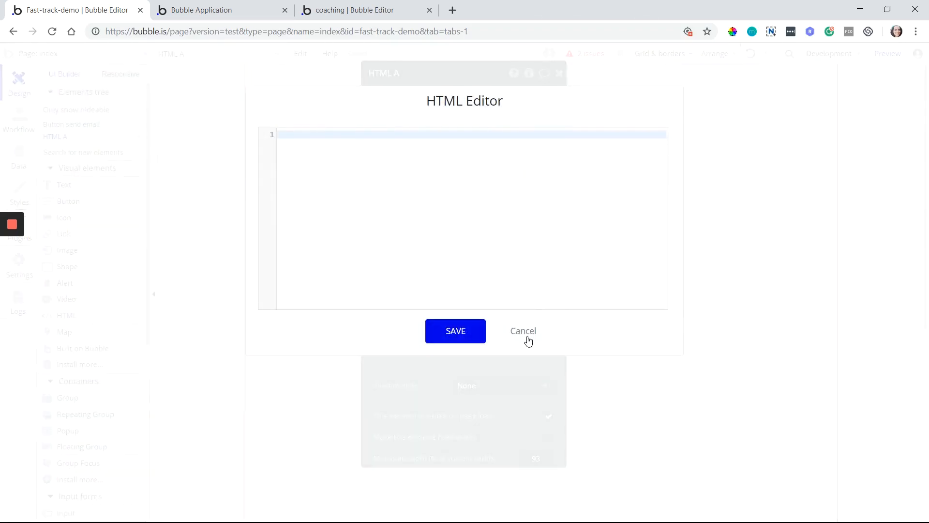
pyautogui.click(527, 338)
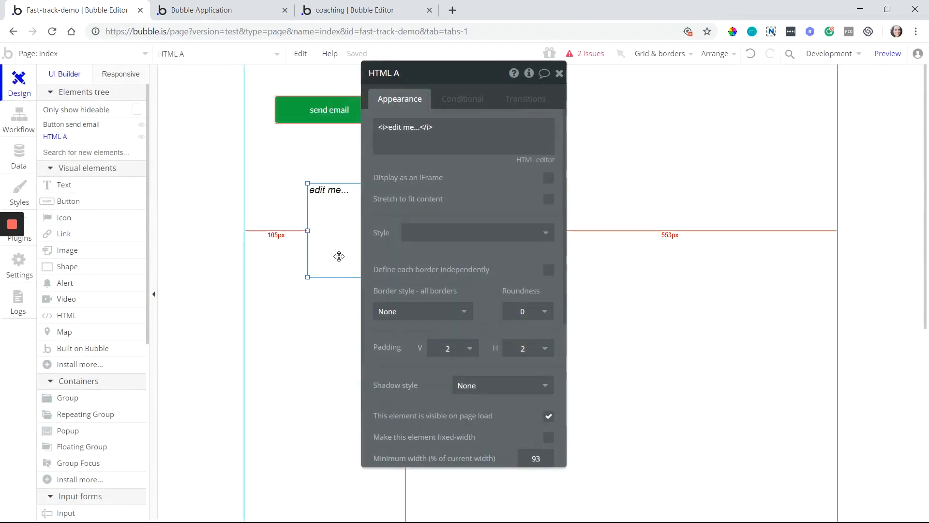
pyautogui.press('Delete')
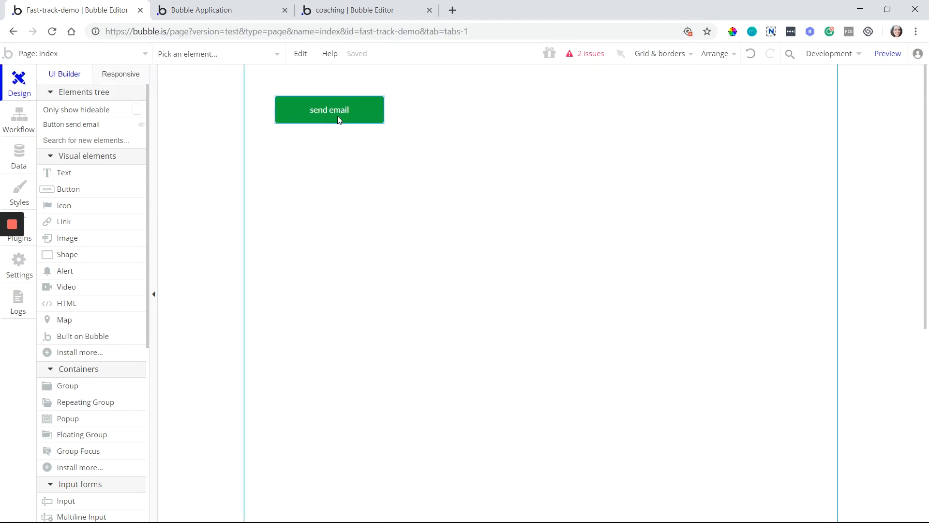
pyautogui.click(338, 115)
pyautogui.press('Delete')
pyautogui.click(13, 31)
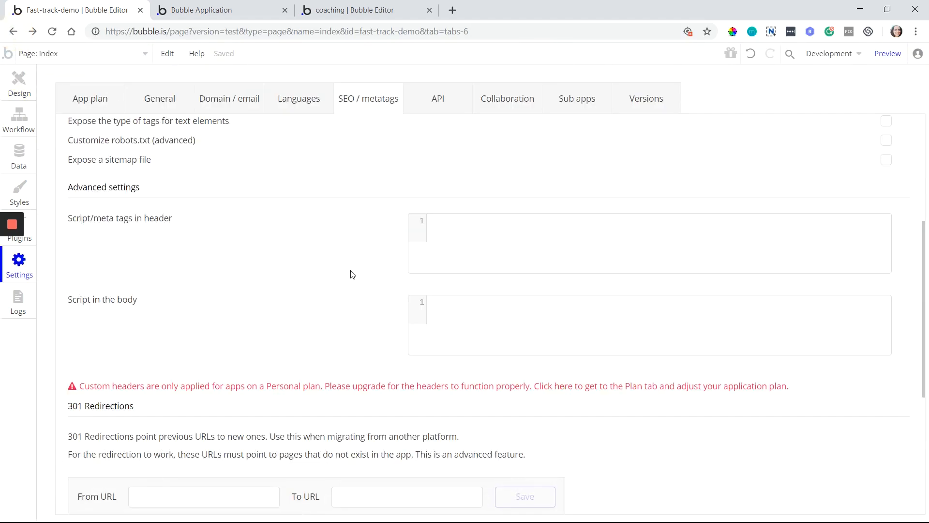
pyautogui.scroll(-4, 352, 274)
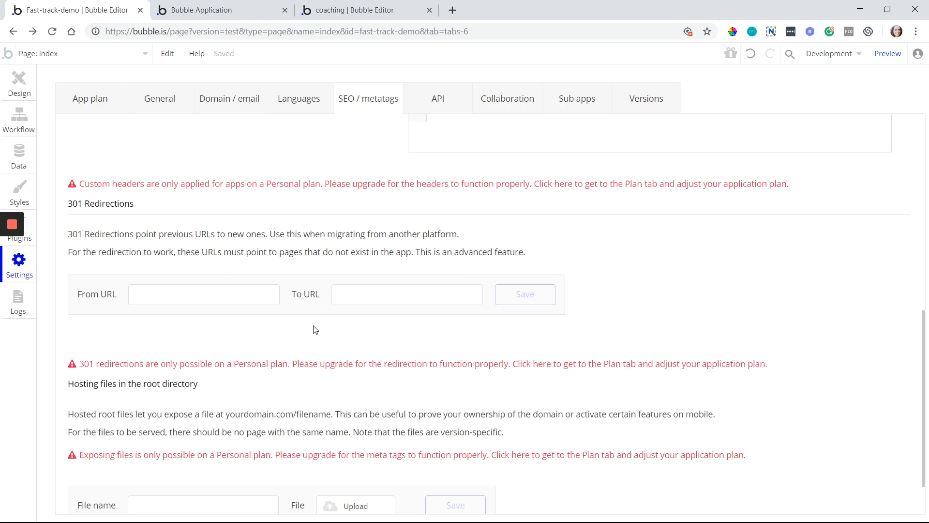
pyautogui.scroll(-1, 316, 330)
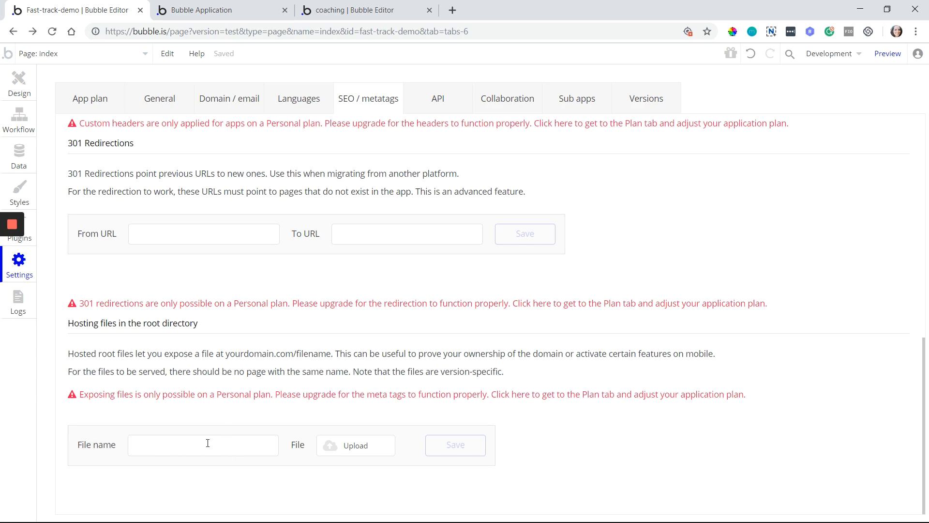
pyautogui.scroll(10, 455, 399)
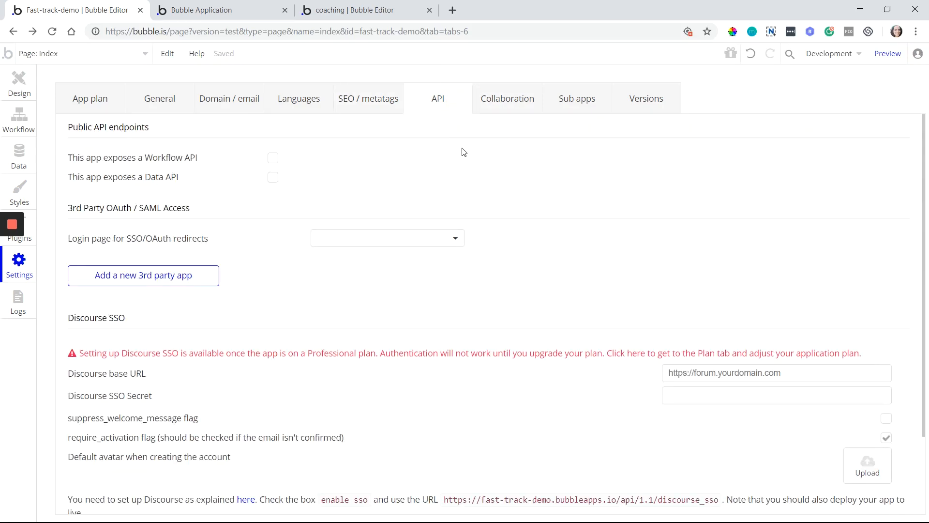
# Tick 'This app exposes a Workflow API', leaving the Data API unexposed
pyautogui.scroll(-2, 429, 161)
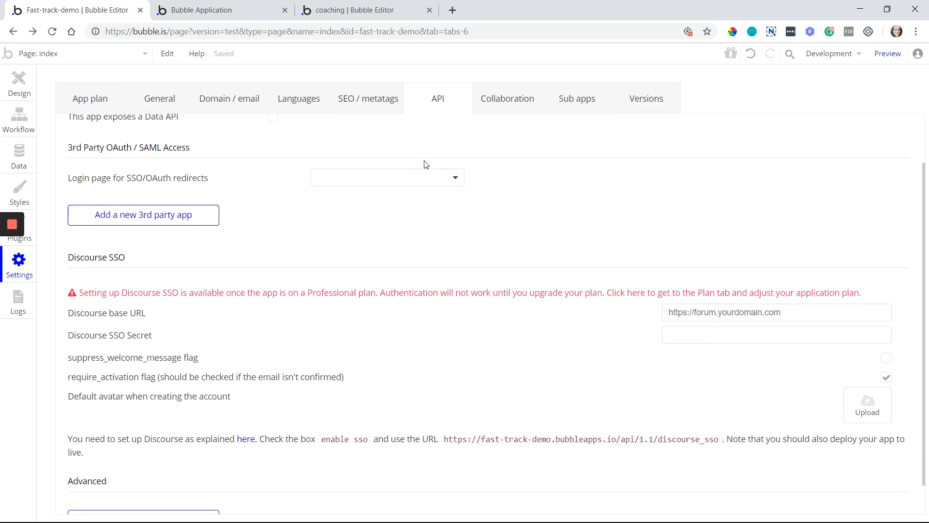
pyautogui.scroll(2, 416, 172)
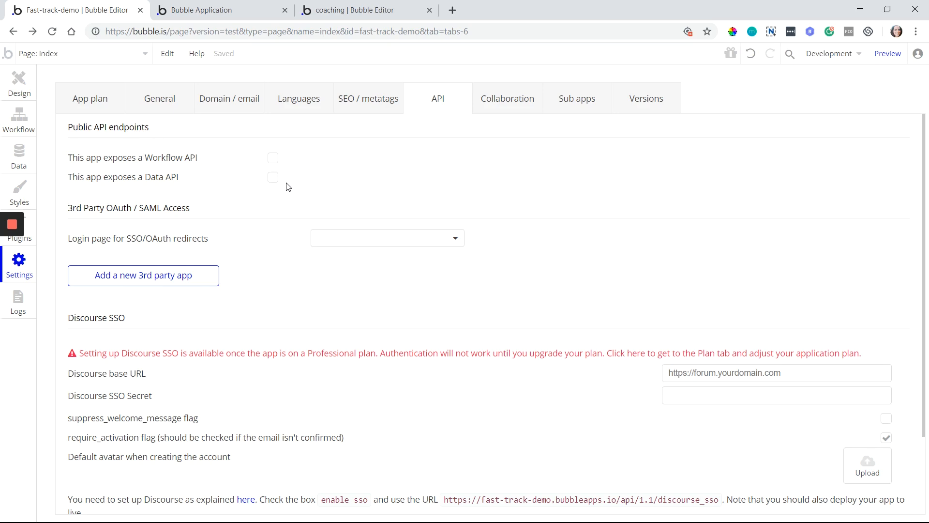
pyautogui.click(273, 158)
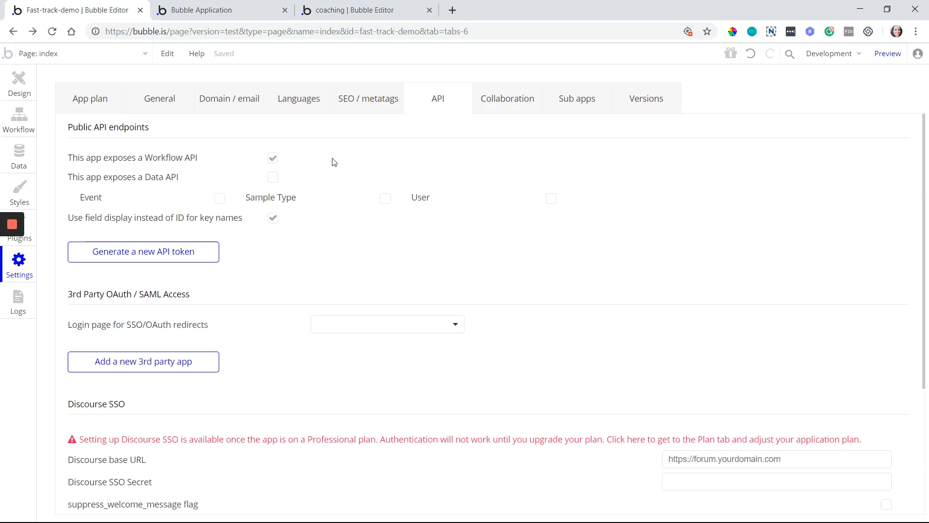
pyautogui.click(122, 54)
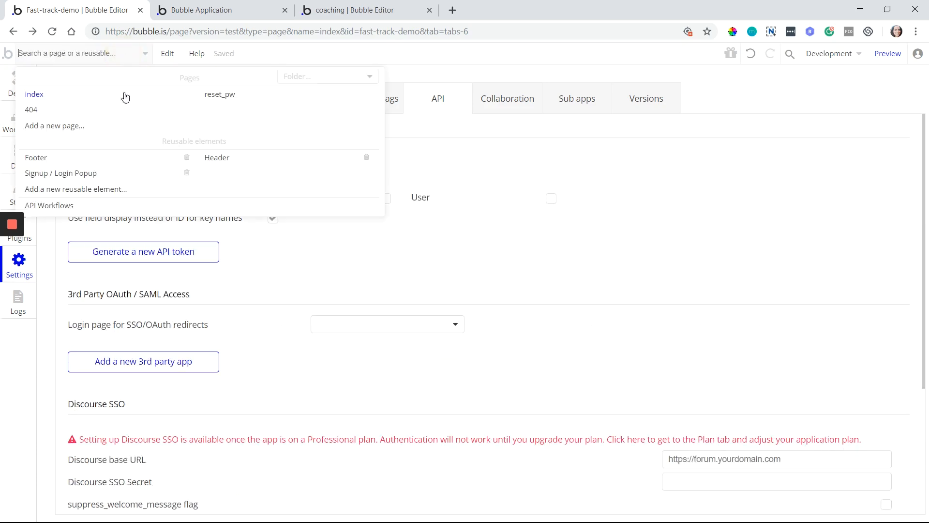
# Open API Workflows, create a trial API endpoint, browse its action categories, then delete it
pyautogui.click(97, 209)
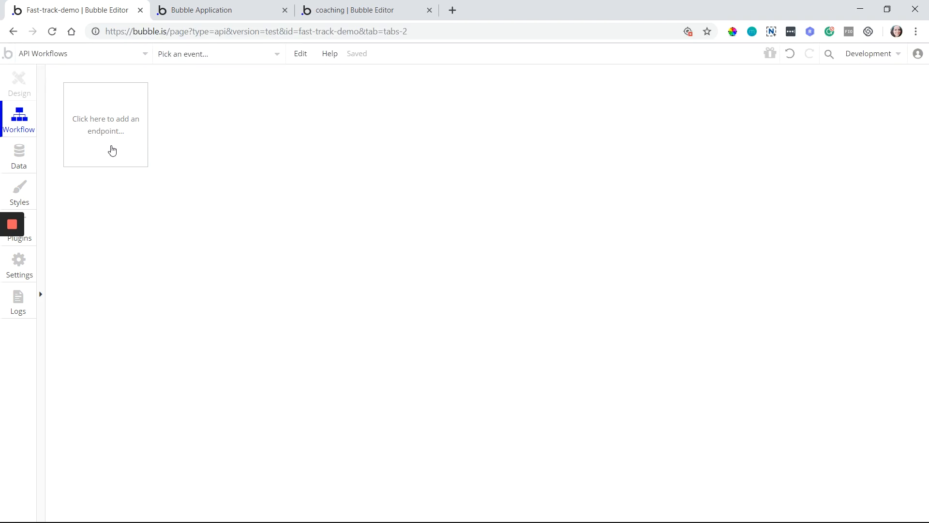
pyautogui.click(131, 166)
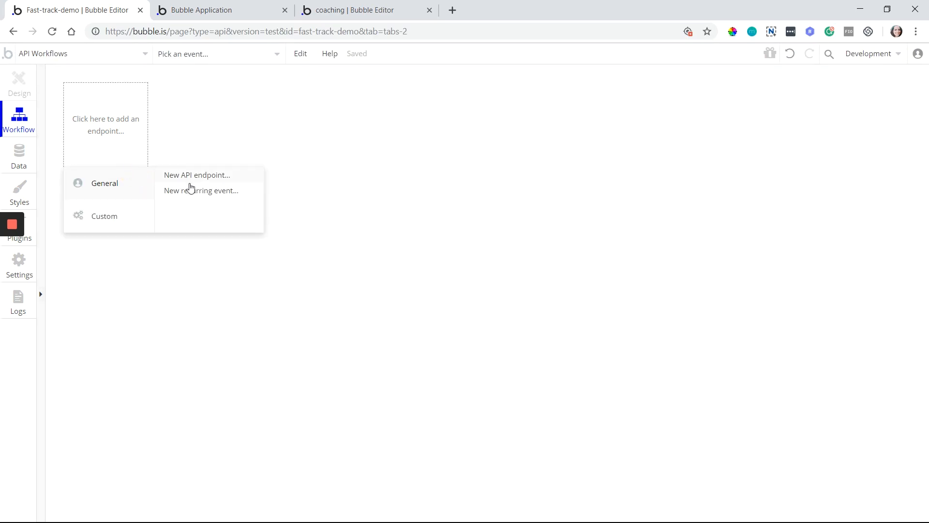
pyautogui.click(195, 175)
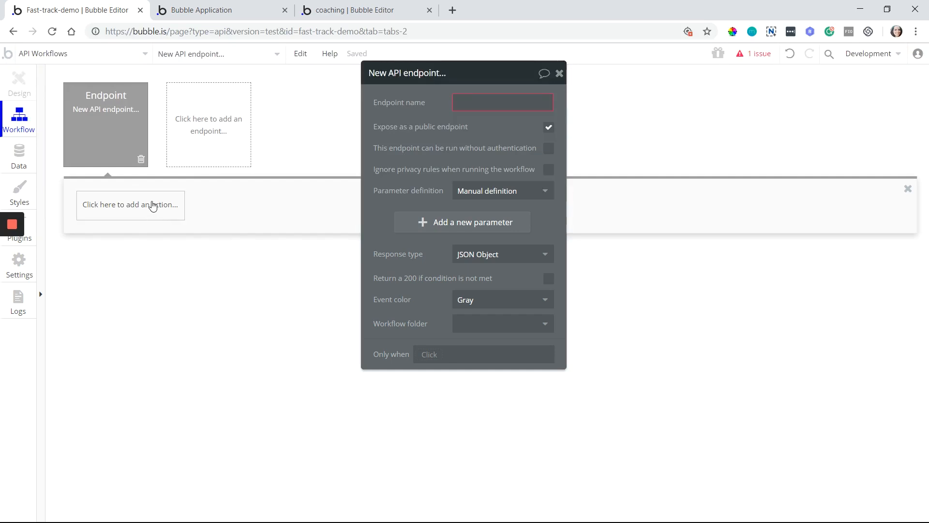
pyautogui.click(148, 204)
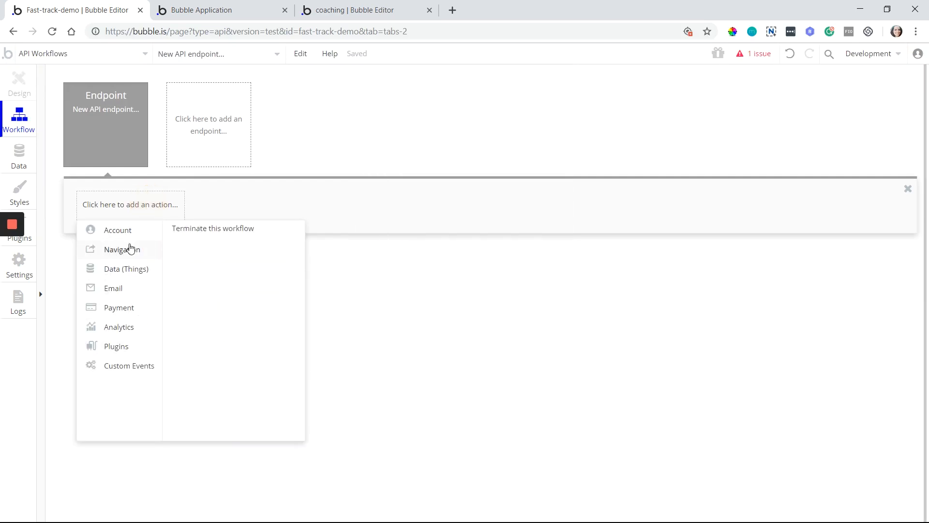
pyautogui.moveTo(131, 285)
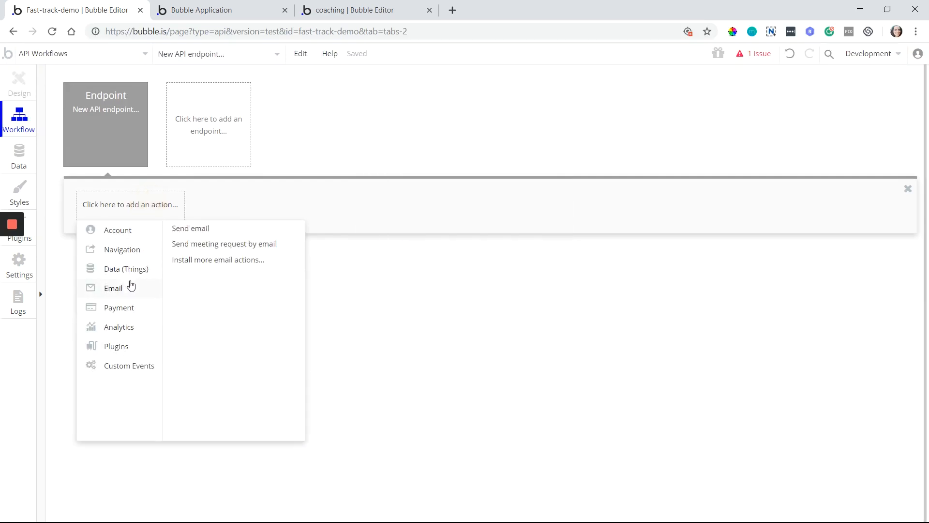
pyautogui.moveTo(136, 252)
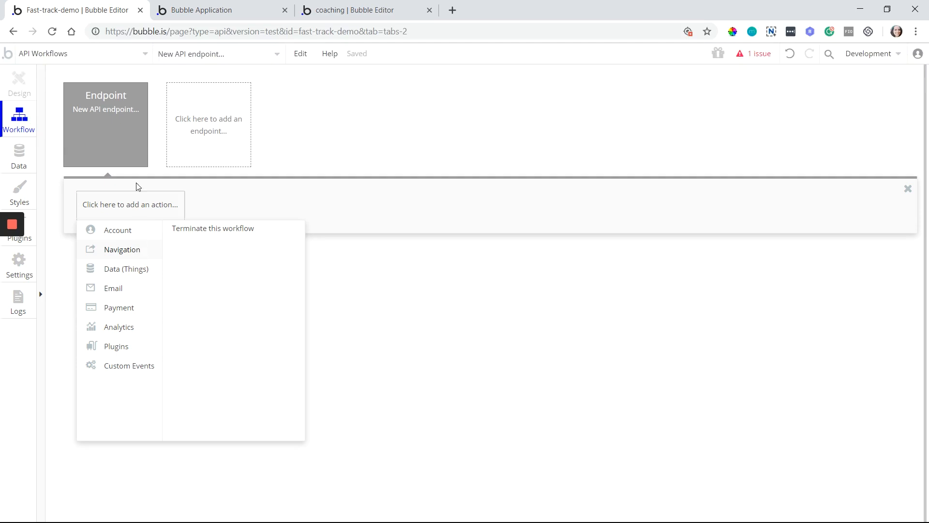
pyautogui.click(138, 159)
pyautogui.press('Delete')
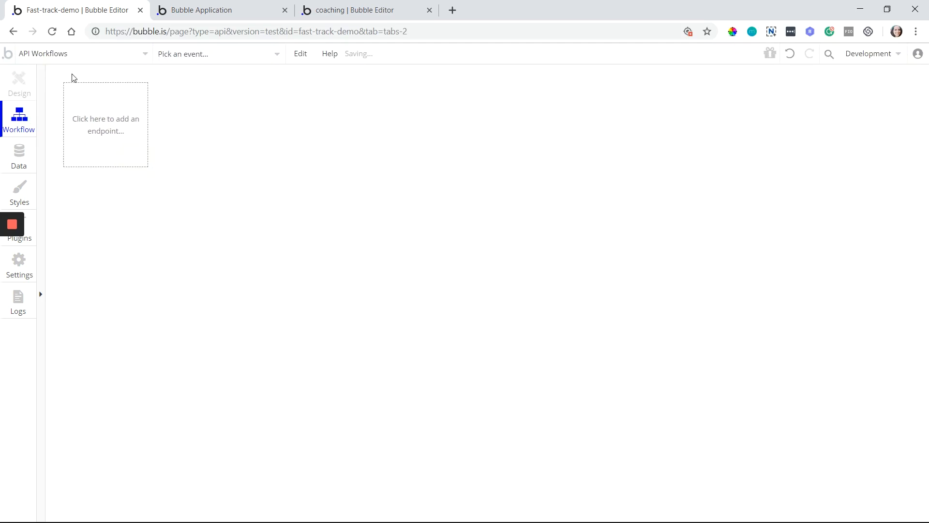
# Back on Settings > API, select the API Workflows page and tick 'This app exposes a Data API'
pyautogui.click(11, 32)
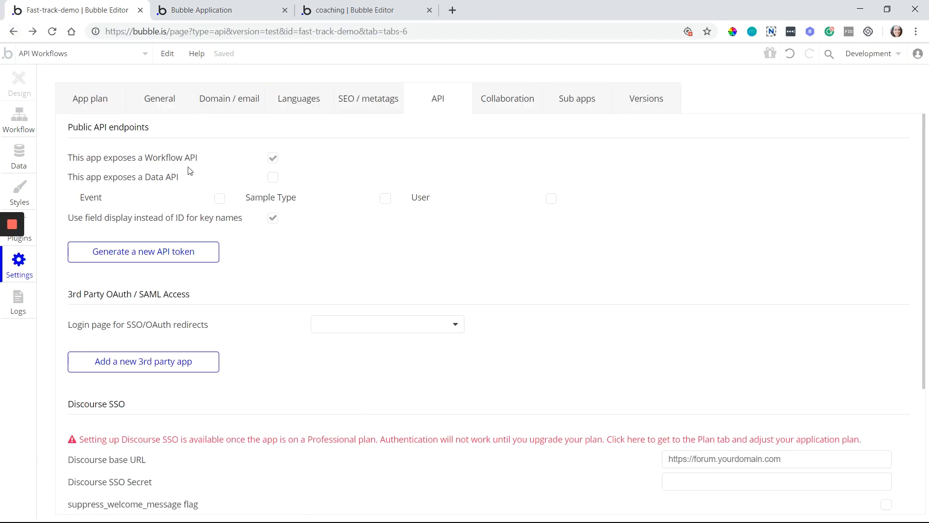
pyautogui.click(100, 55)
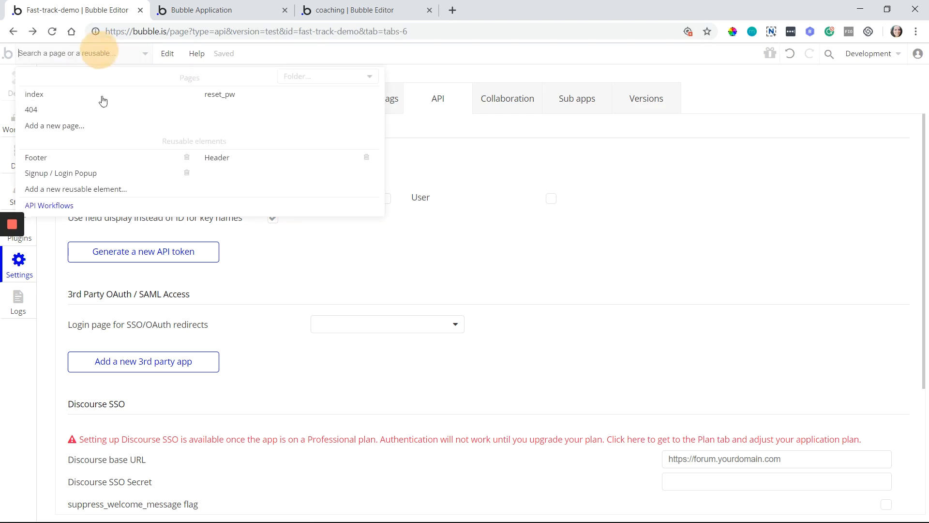
pyautogui.click(92, 208)
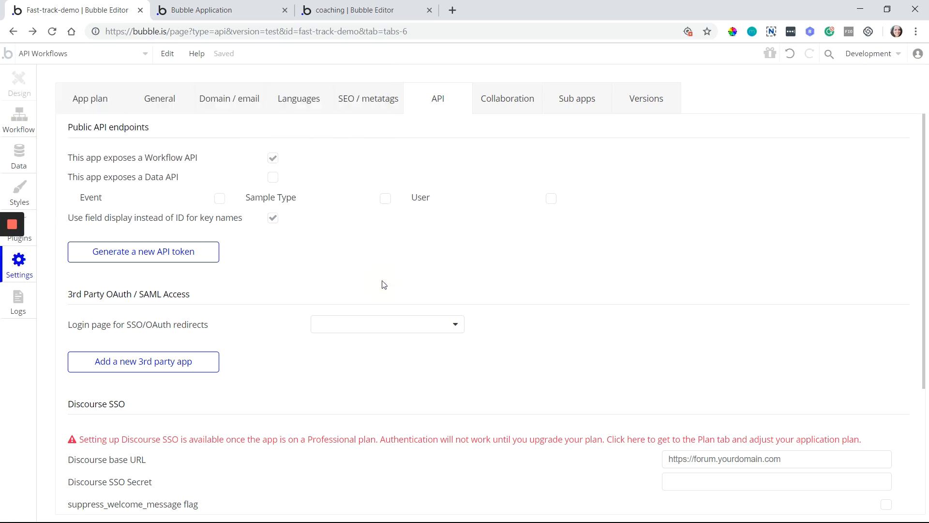
pyautogui.click(274, 177)
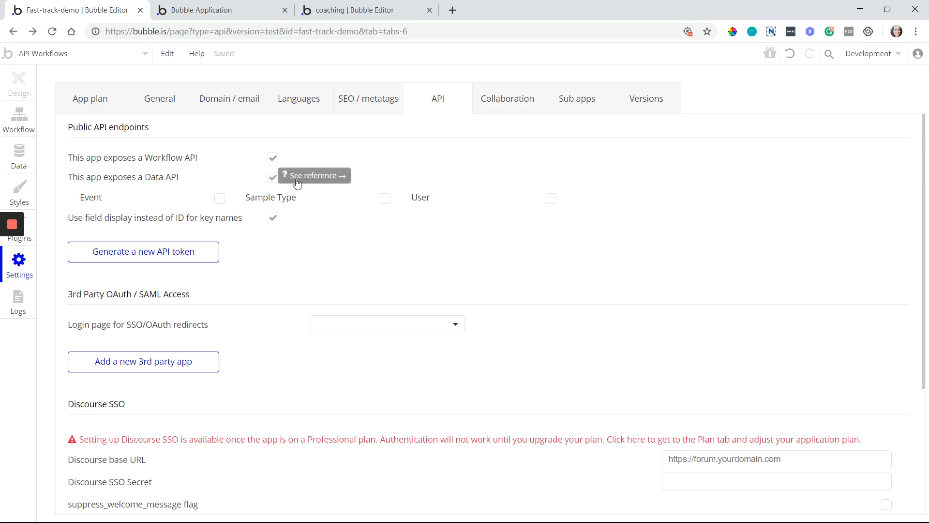
# Tick Event under the Data API settings, then show Event's roles on the Data > Privacy page
pyautogui.click(25, 166)
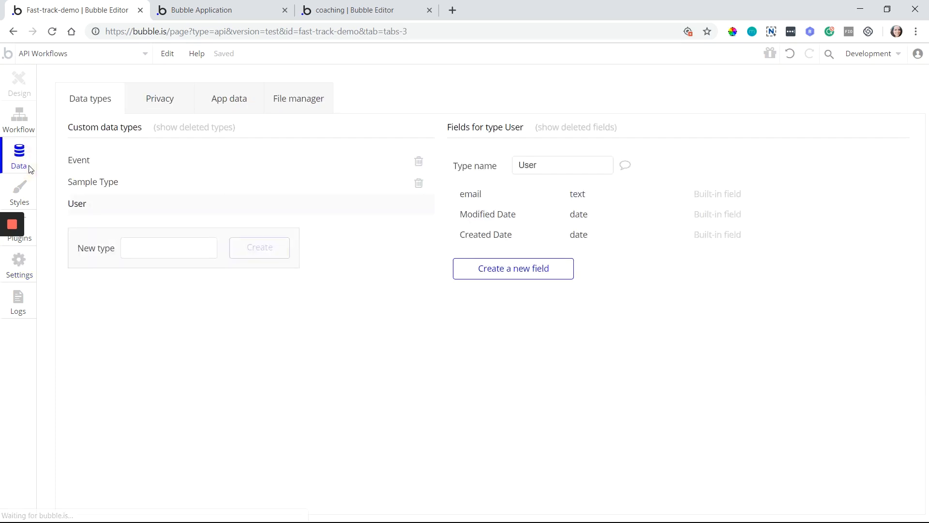
pyautogui.click(160, 104)
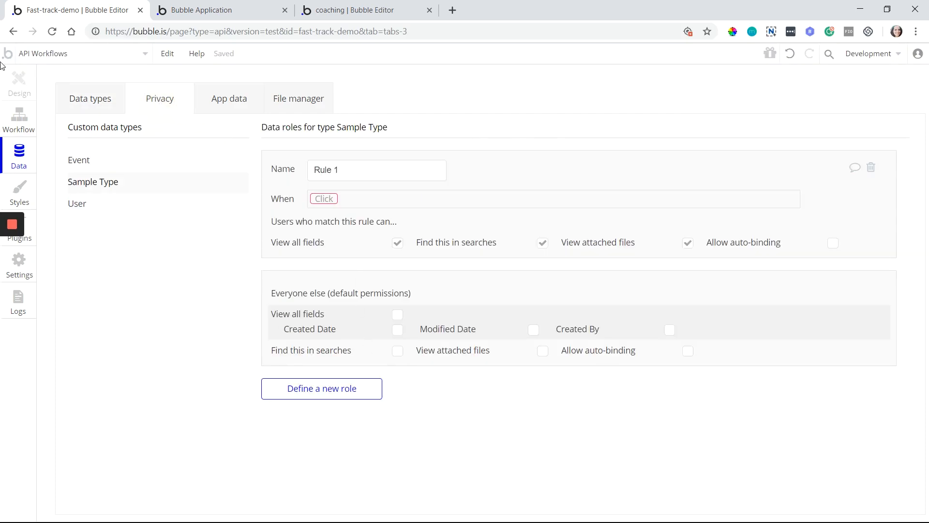
pyautogui.click(14, 32)
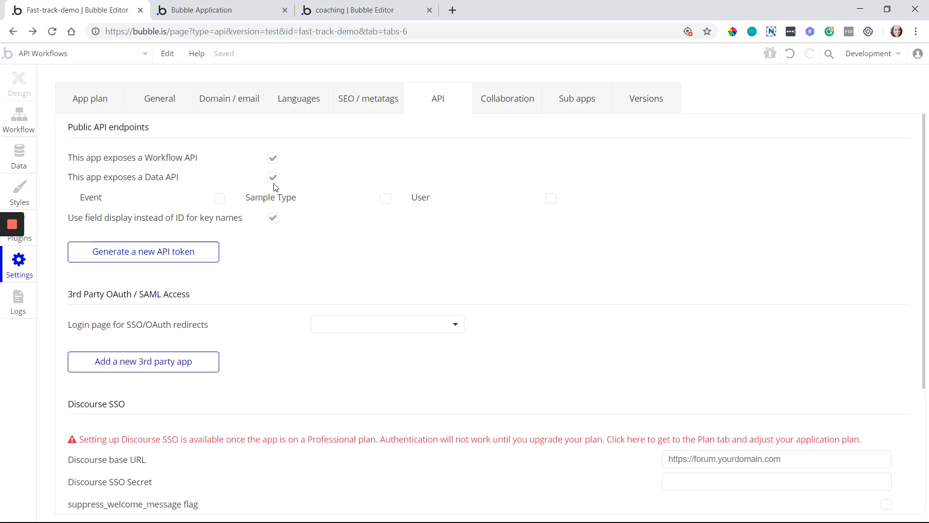
pyautogui.click(221, 199)
pyautogui.click(19, 154)
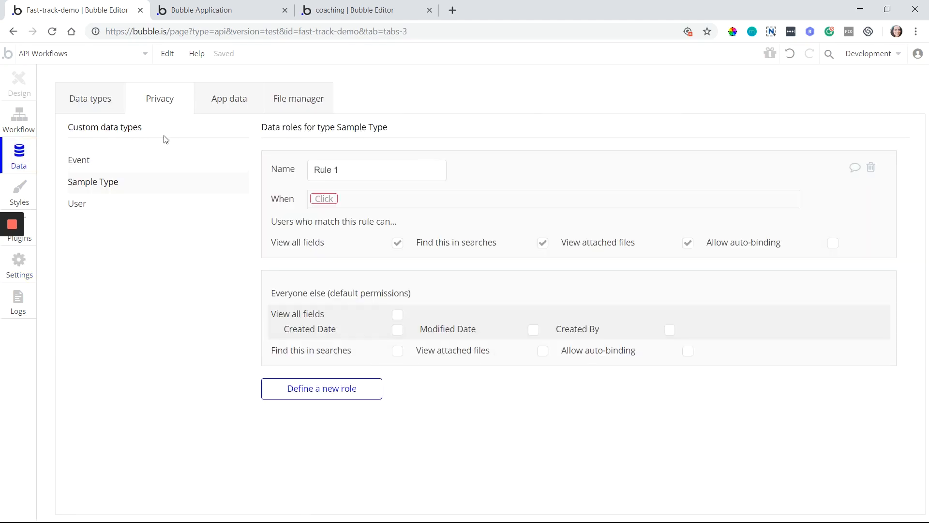
pyautogui.click(103, 168)
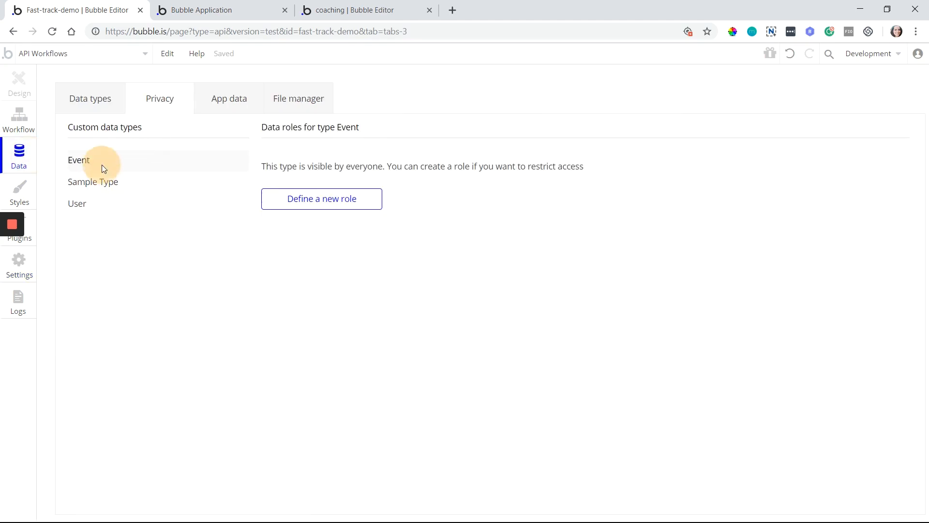
# Define a new privacy role named Admin for the Event type
pyautogui.click(321, 194)
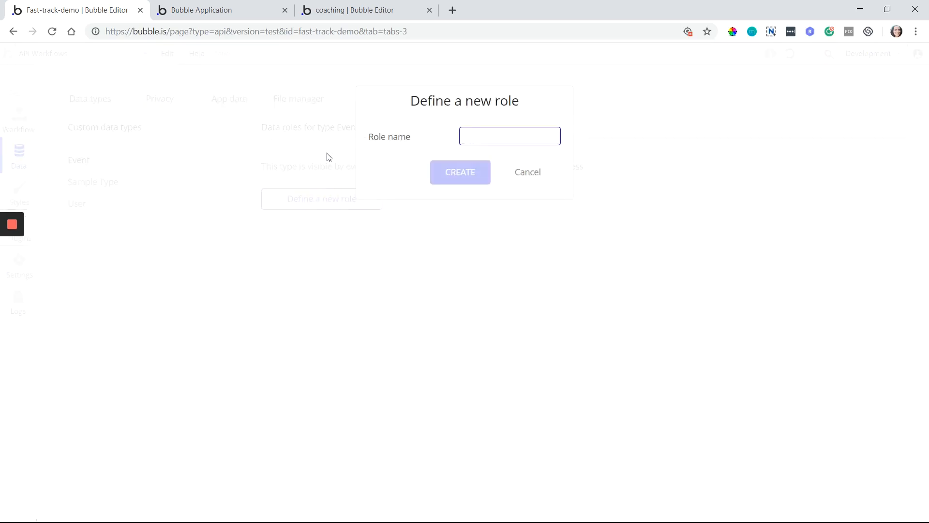
pyautogui.write('Admin')
pyautogui.press('Return')
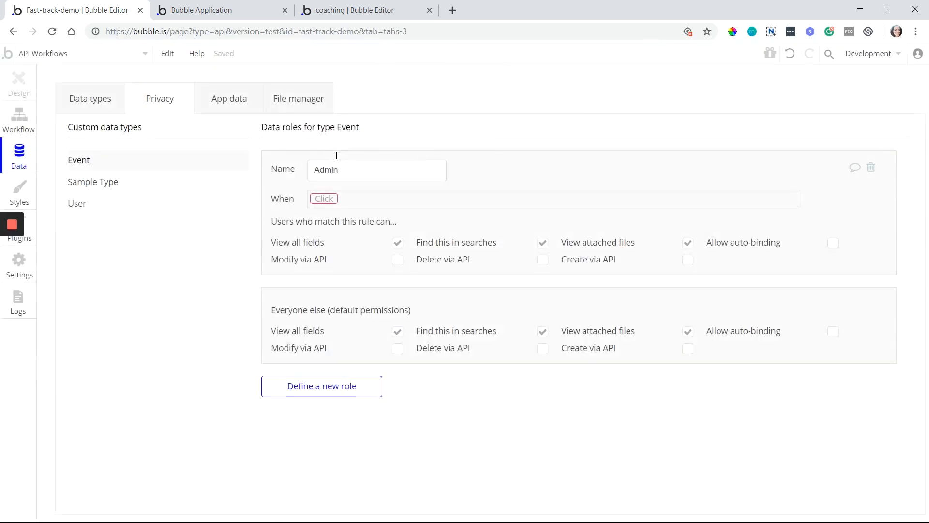
# Highlight the Admin role's Modify, Delete and Create via API permissions, then return to Settings > API
pyautogui.moveTo(328, 262); pyautogui.dragTo(290, 262)
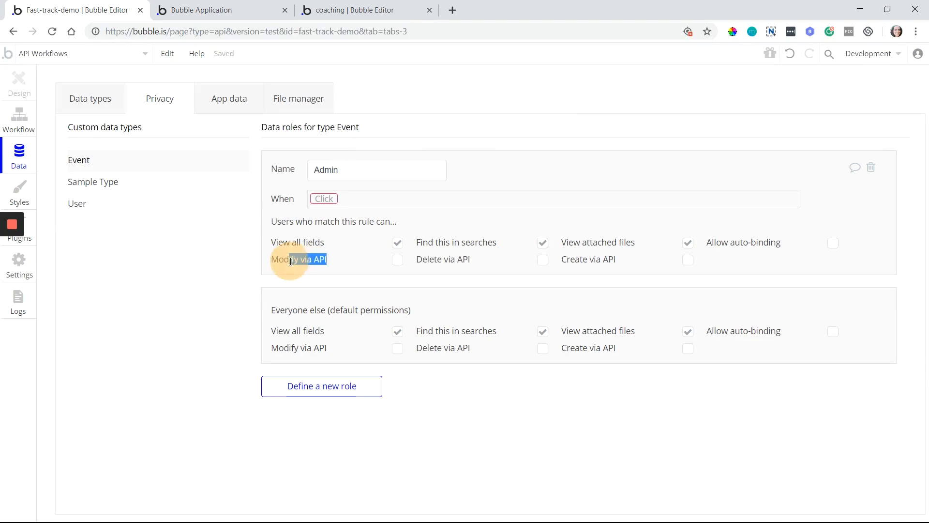
pyautogui.moveTo(423, 260); pyautogui.dragTo(461, 260)
pyautogui.moveTo(569, 259); pyautogui.dragTo(607, 261)
pyautogui.click(620, 263)
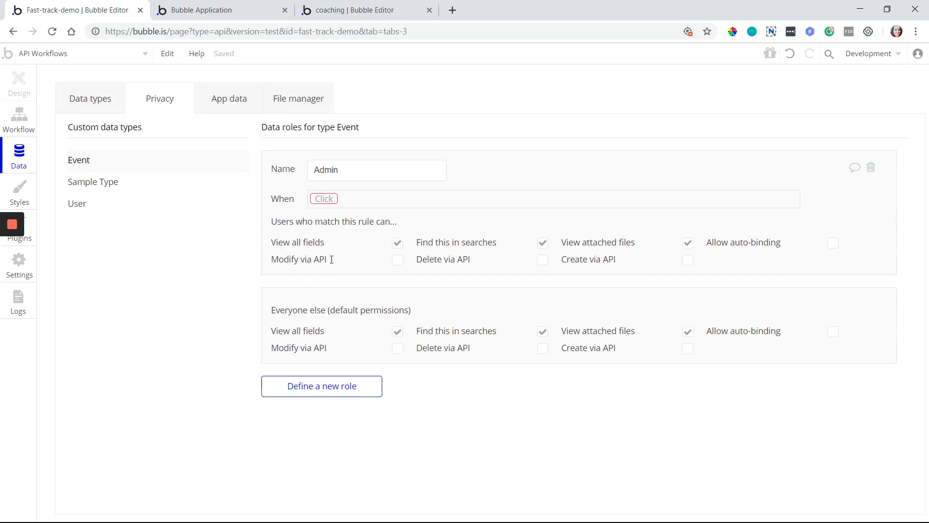
pyautogui.moveTo(603, 263)
pyautogui.moveTo(688, 266)
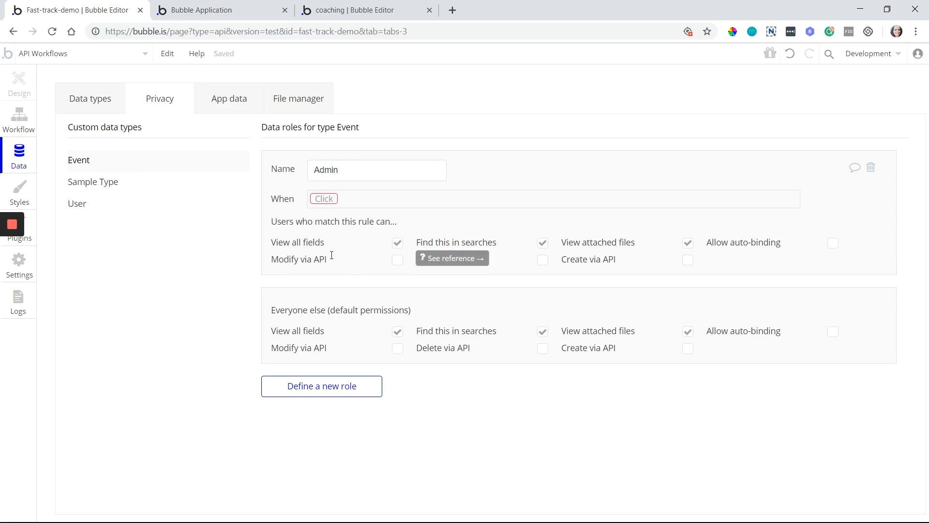
pyautogui.click(13, 32)
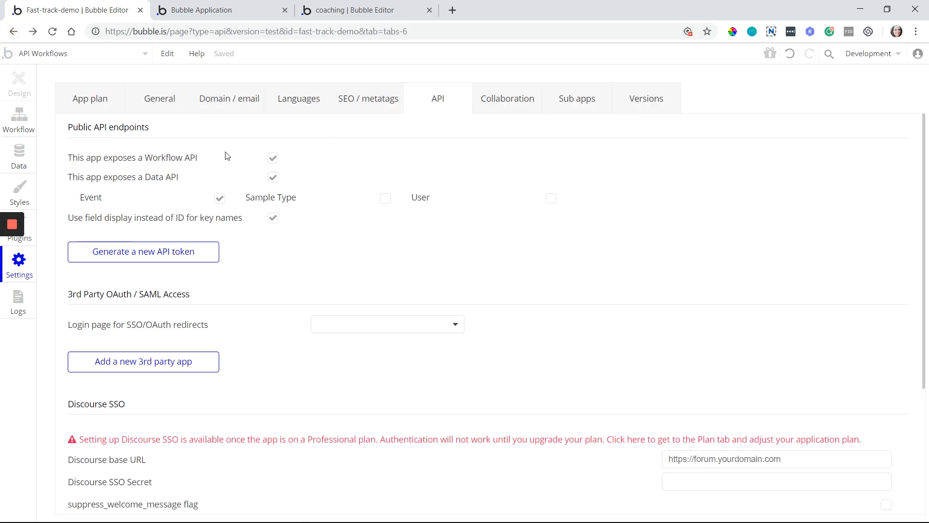
# Untick both 'This app exposes a Data API' and 'This app exposes a Workflow API'
pyautogui.click(271, 178)
pyautogui.click(274, 160)
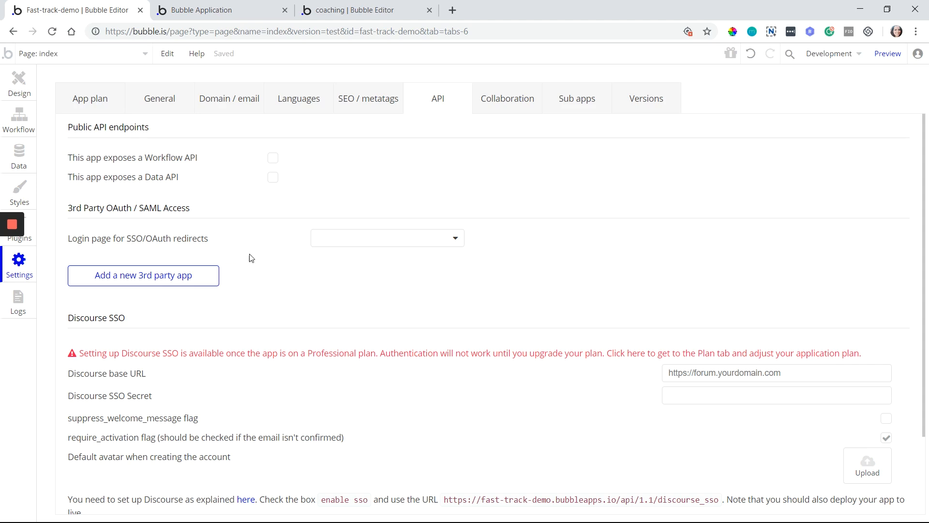
# Check the SSO login page list without choosing, then add 'My 3rd-party app' with generated client credentials
pyautogui.click(349, 242)
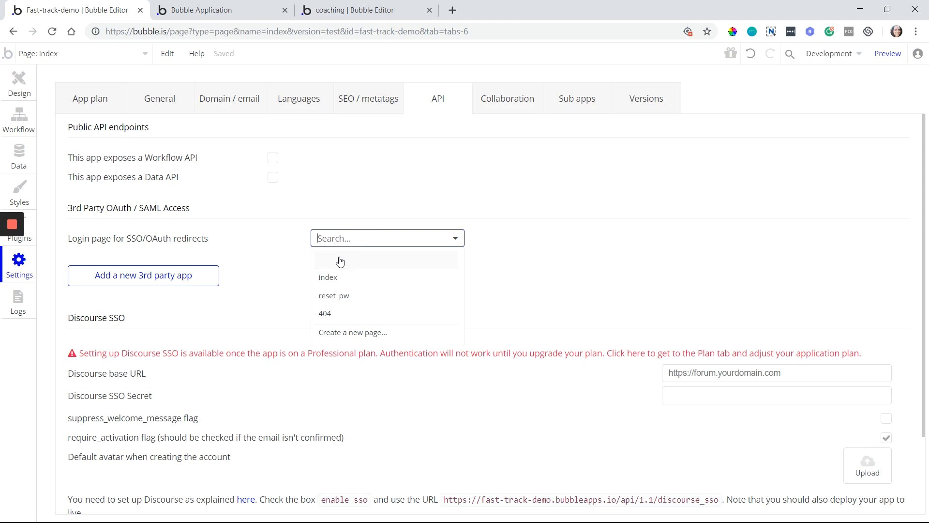
pyautogui.click(280, 264)
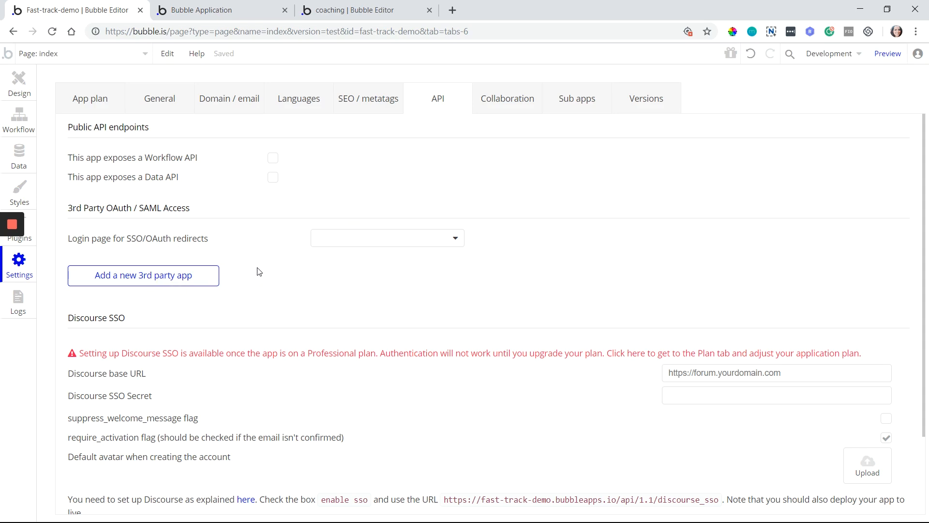
pyautogui.click(98, 285)
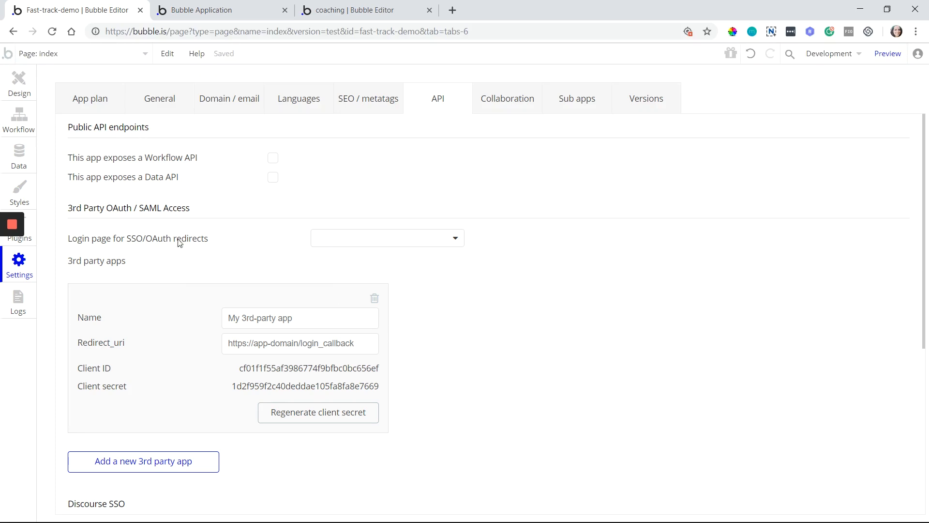
# Delete the 'My 3rd-party app' entry and scroll through the Discourse SSO and Advanced sections
pyautogui.click(374, 298)
pyautogui.scroll(-2, 373, 305)
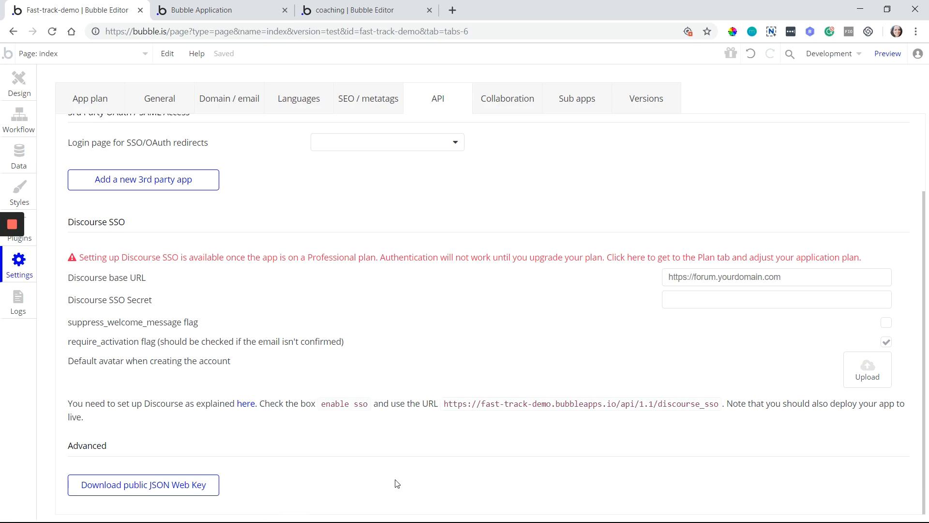
pyautogui.scroll(1, 423, 494)
pyautogui.scroll(3, 424, 493)
# Switch to the Collaboration tab showing the admin editor, invite field and cursor option
pyautogui.click(505, 109)
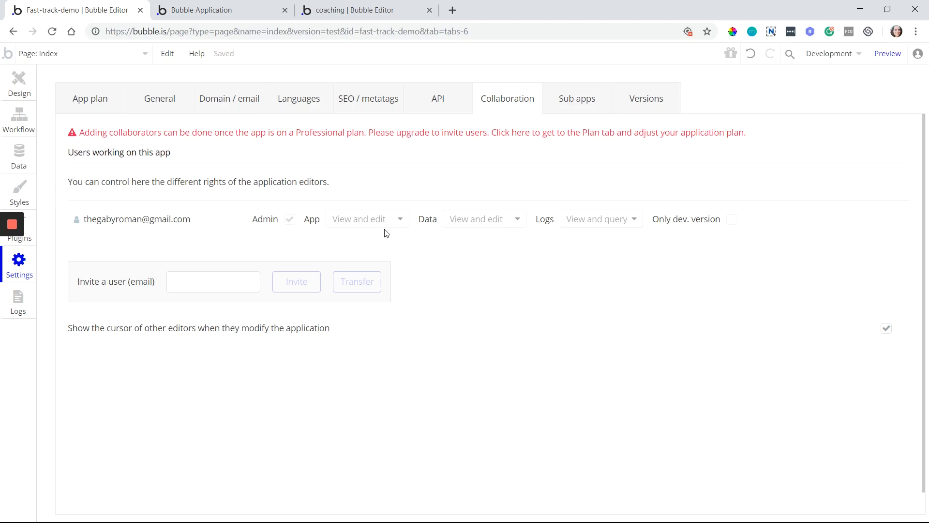
pyautogui.click(172, 284)
# Draw a new Button element near the top-left of the index page in Design
pyautogui.click(249, 5)
pyautogui.click(126, 9)
pyautogui.click(26, 87)
pyautogui.click(92, 141)
pyautogui.moveTo(318, 116); pyautogui.dragTo(392, 153)
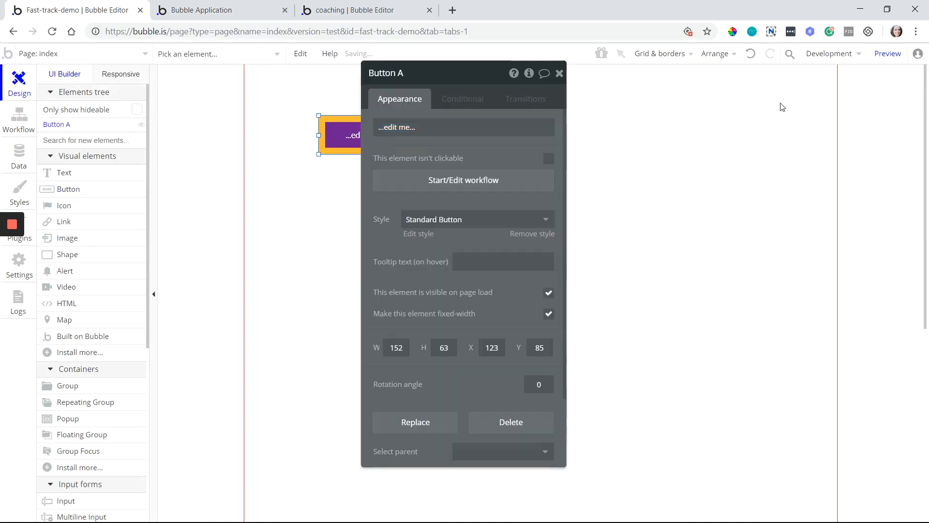
# Preview the app in debug mode and switch between the preview and editor tabs
pyautogui.click(888, 53)
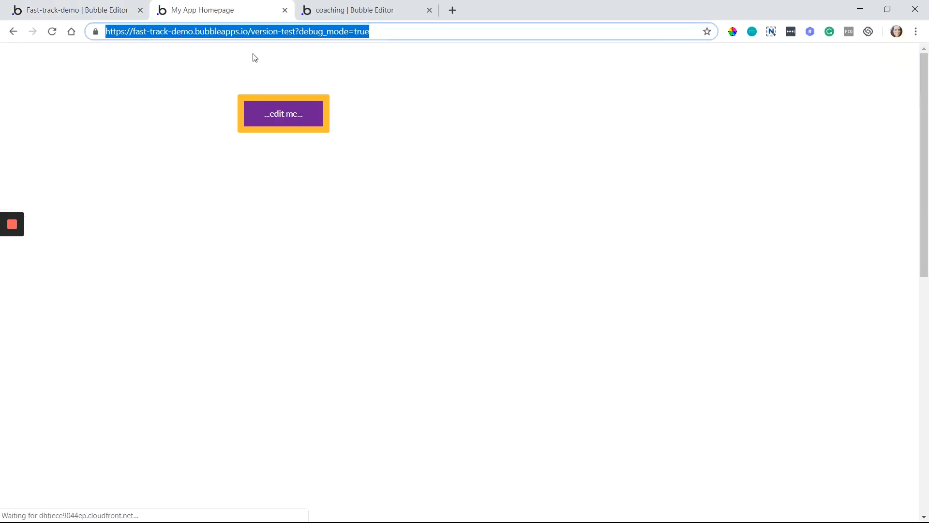
pyautogui.click(82, 10)
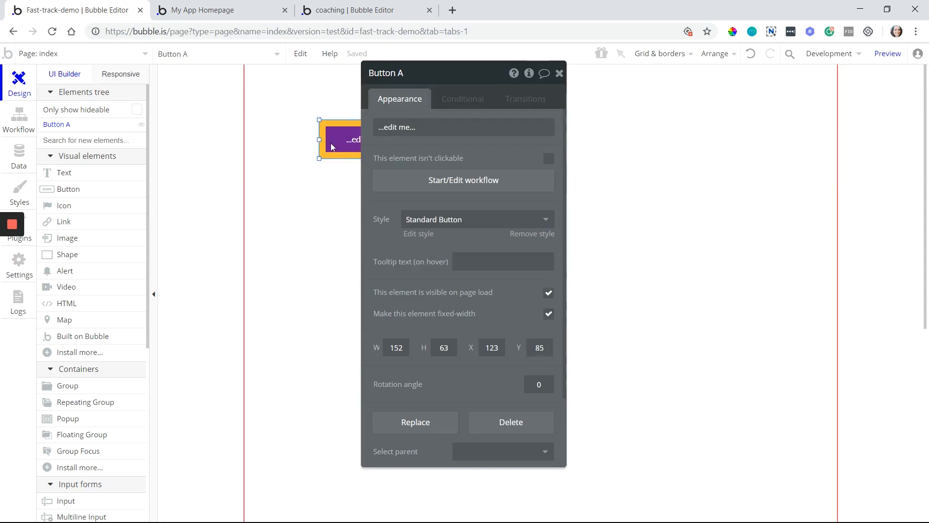
pyautogui.click(242, 12)
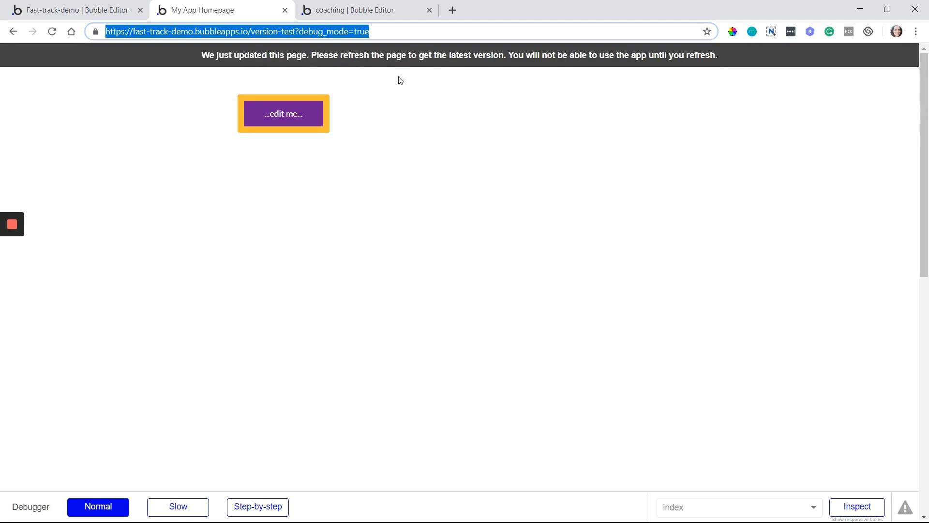
pyautogui.click(53, 4)
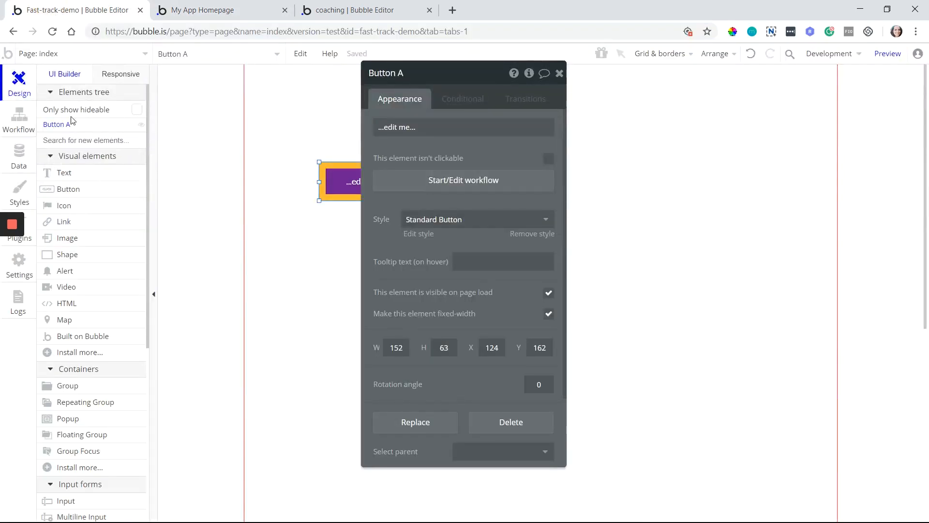
# Go back to Settings and open the Sub apps tab, which lists no sub applications
pyautogui.click(13, 31)
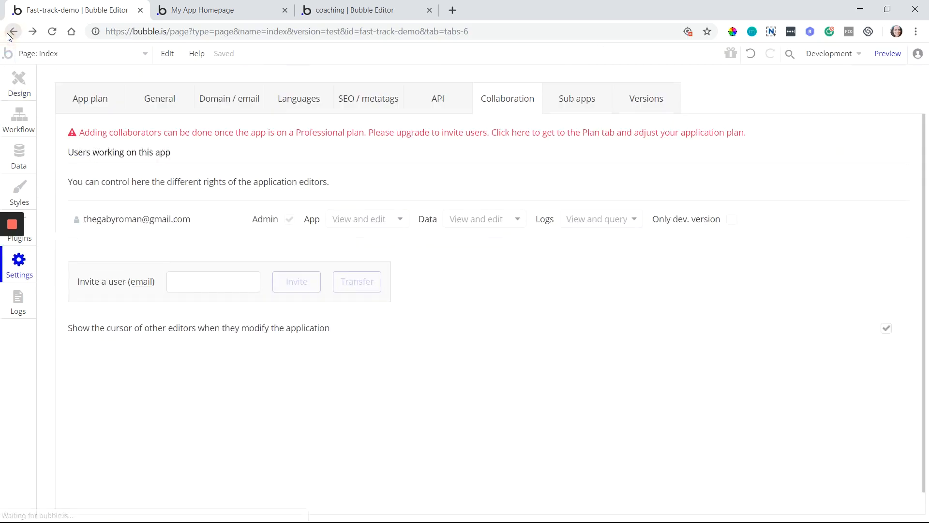
pyautogui.click(569, 112)
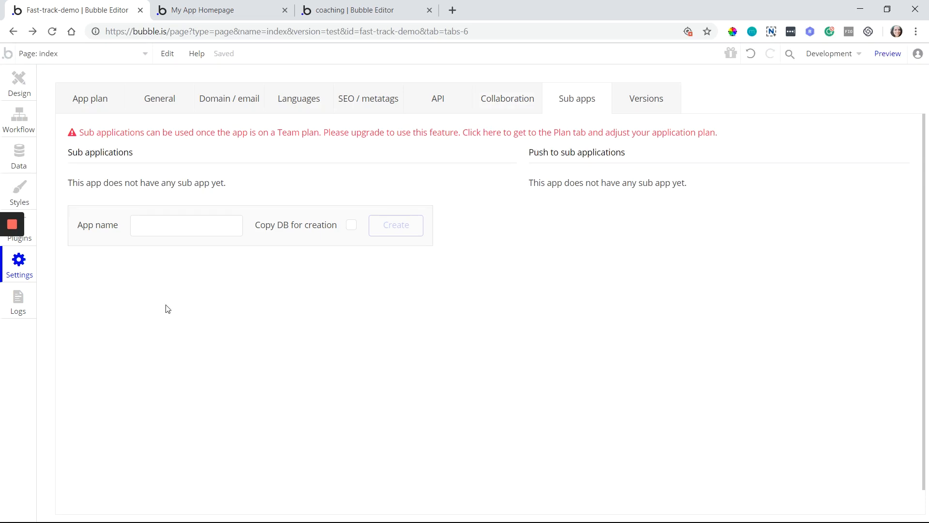
# Compare Versions tabs, showing the coaching app on Bubble Engine version 3 with upgrades to 4 and 5
pyautogui.moveTo(35, 282)
pyautogui.click(637, 111)
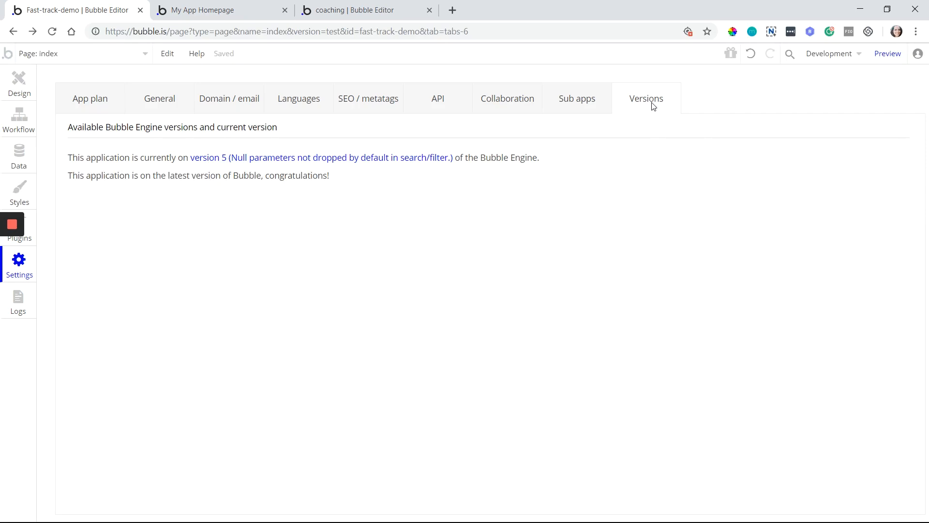
pyautogui.click(328, 14)
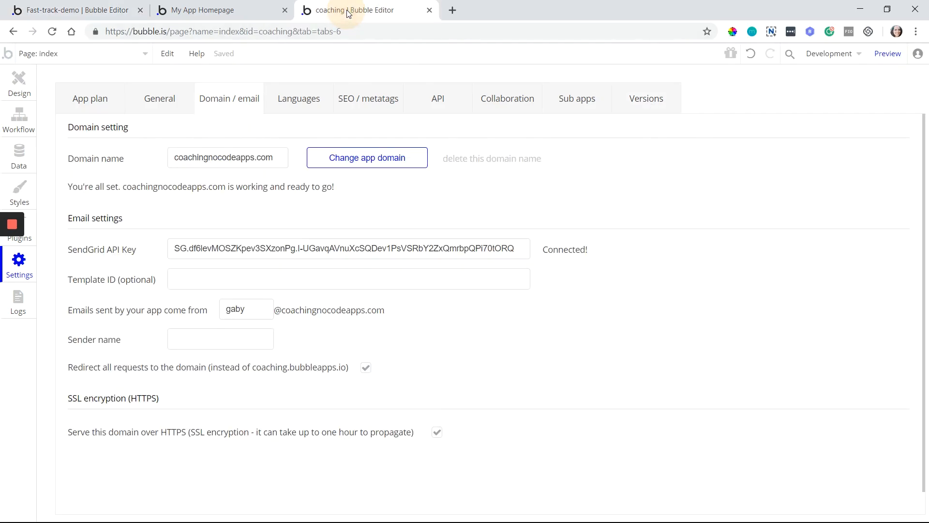
pyautogui.click(645, 103)
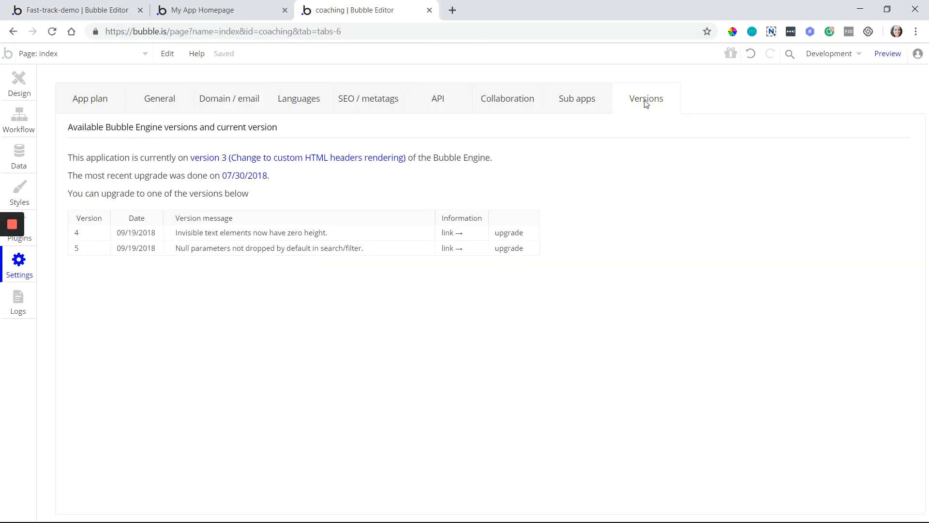